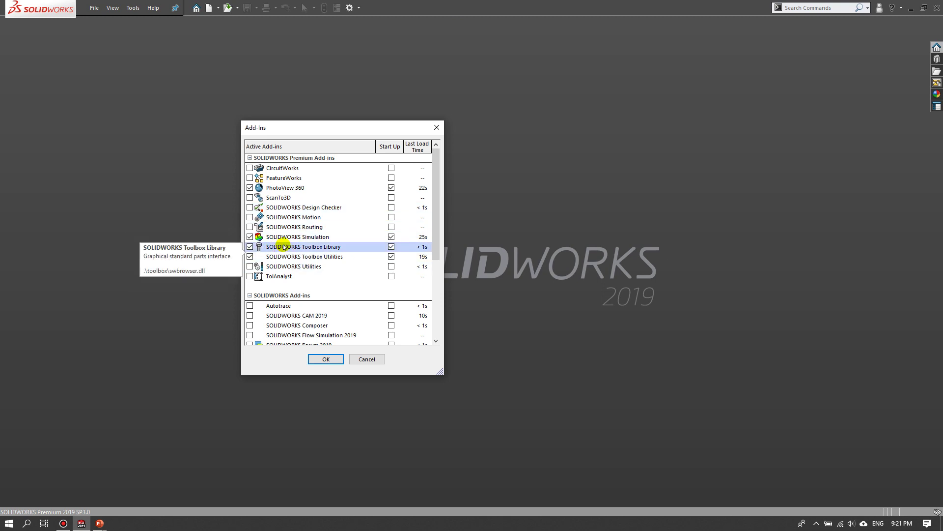
Turn off the SOLIDWORKS Simulation add-in, both as active and at start-up, and apply the add-in settings
left_click(391, 236)
left_click(249, 237)
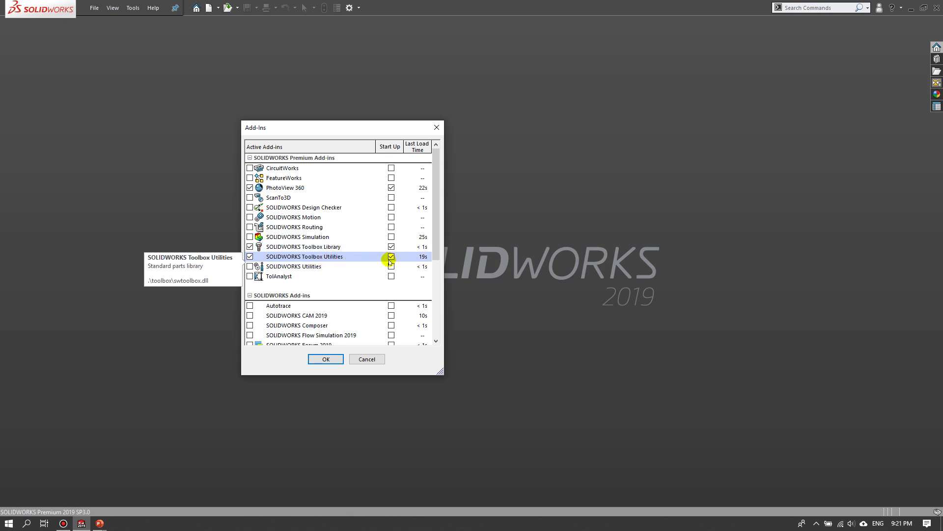
left_click_drag(435, 223, 435, 289)
left_click(329, 358)
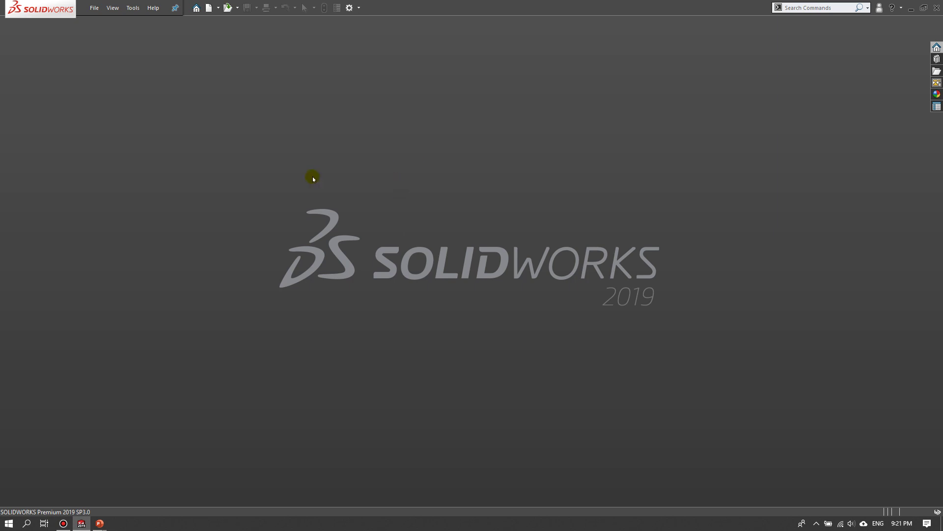
Create a new assembly from the Assembly template without inserting any component
left_click(212, 12)
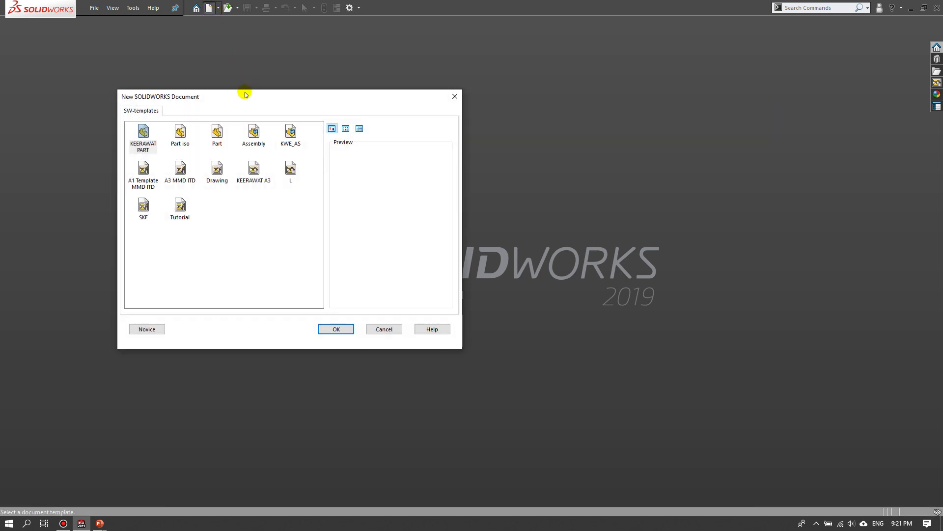
left_click_drag(245, 93, 301, 103)
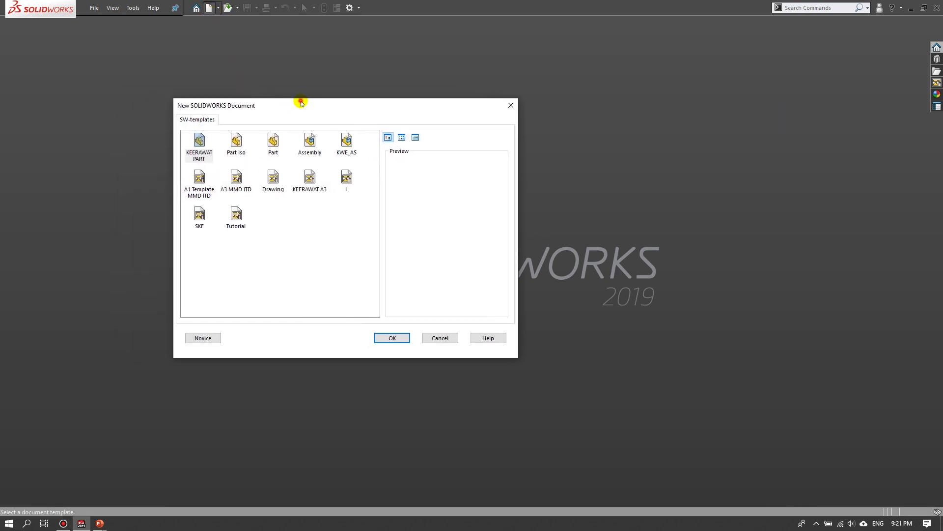
left_click(309, 143)
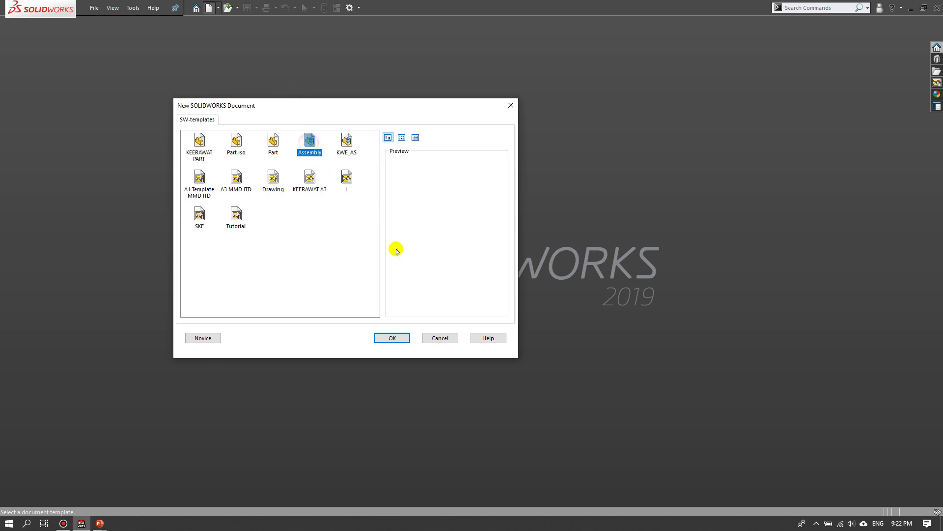
left_click(392, 338)
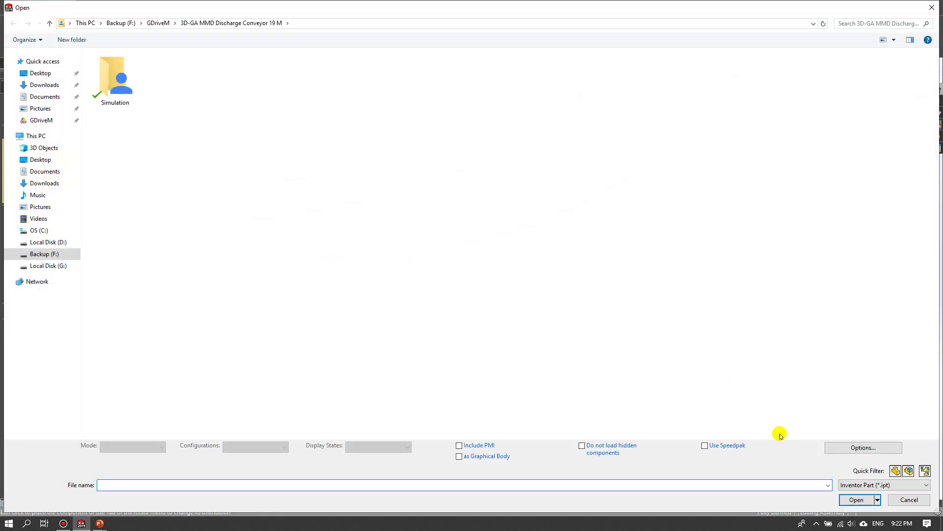
left_click(909, 499)
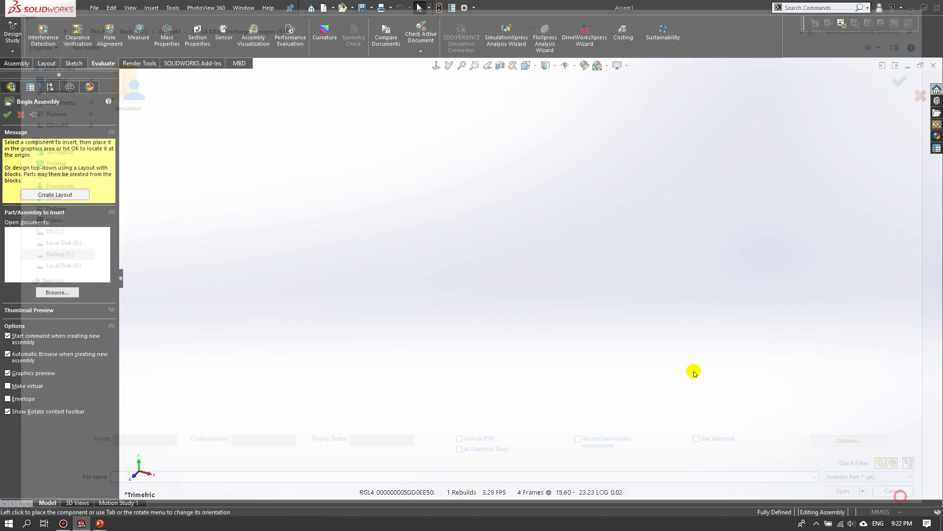
left_click(21, 116)
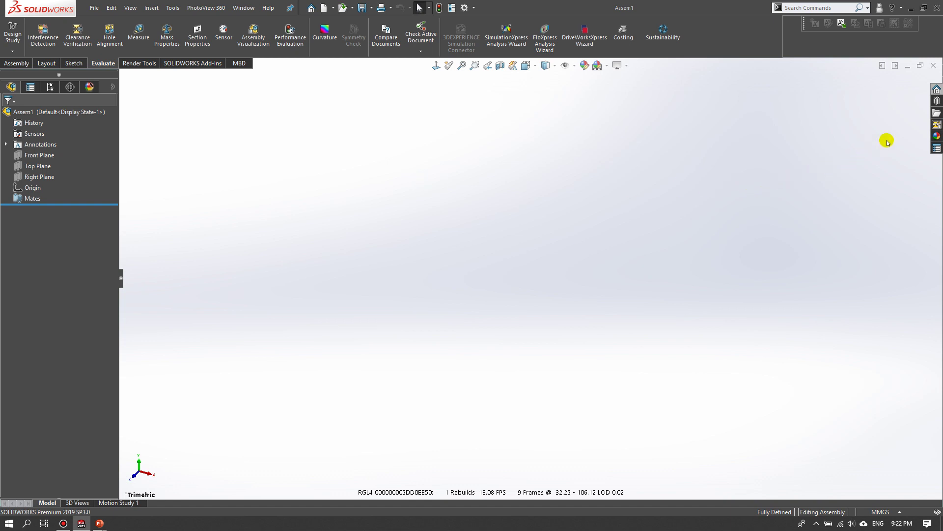
Open the Toolbox in the Design Library and look through its available standards
left_click(936, 102)
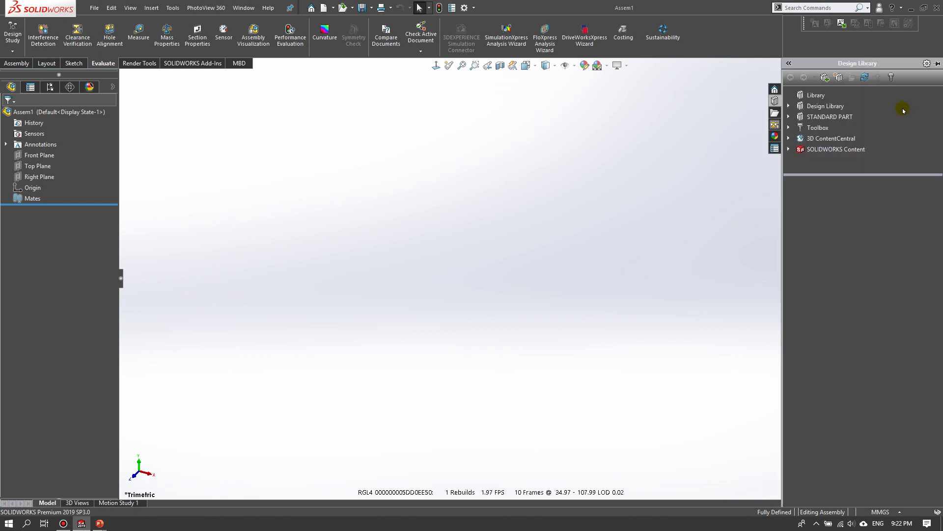
left_click(817, 129)
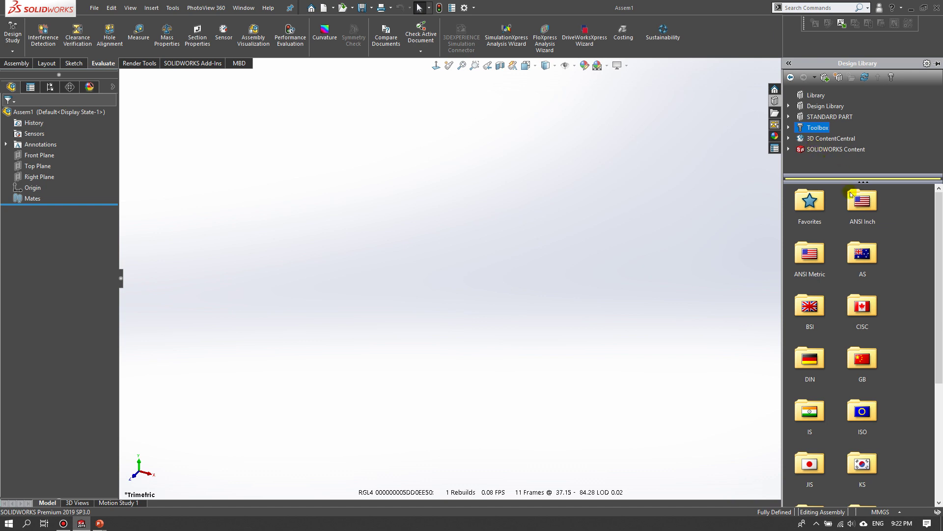
scroll(869, 287, "down", 4)
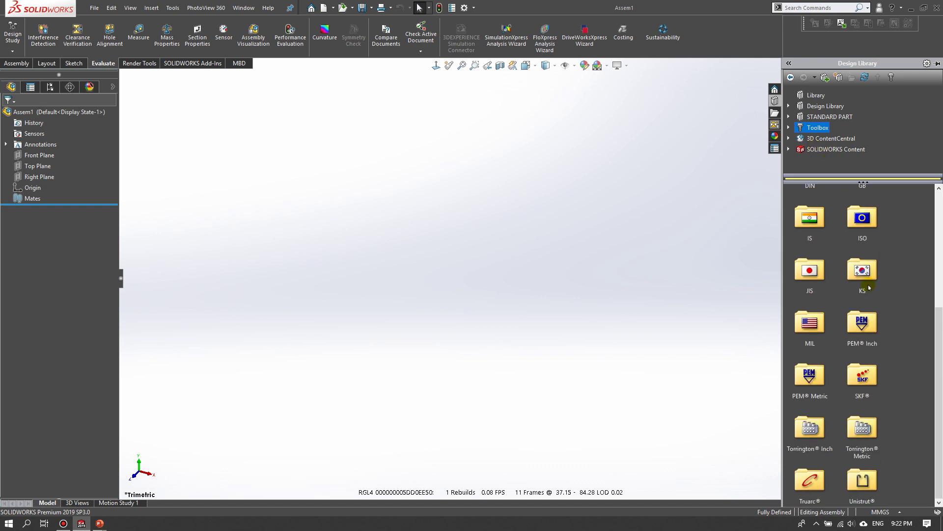
scroll(869, 288, "up", 4)
scroll(873, 295, "down", 4)
scroll(828, 412, "up", 4)
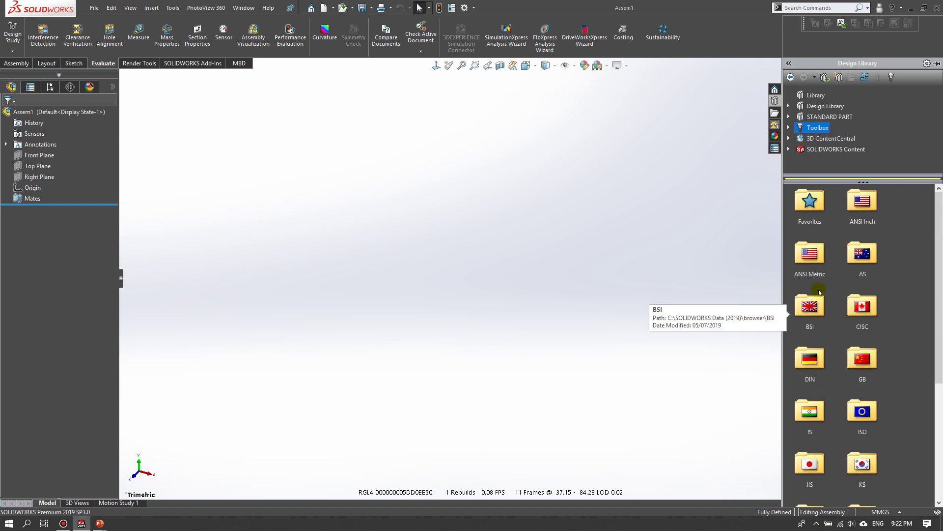
scroll(871, 348, "down", 3)
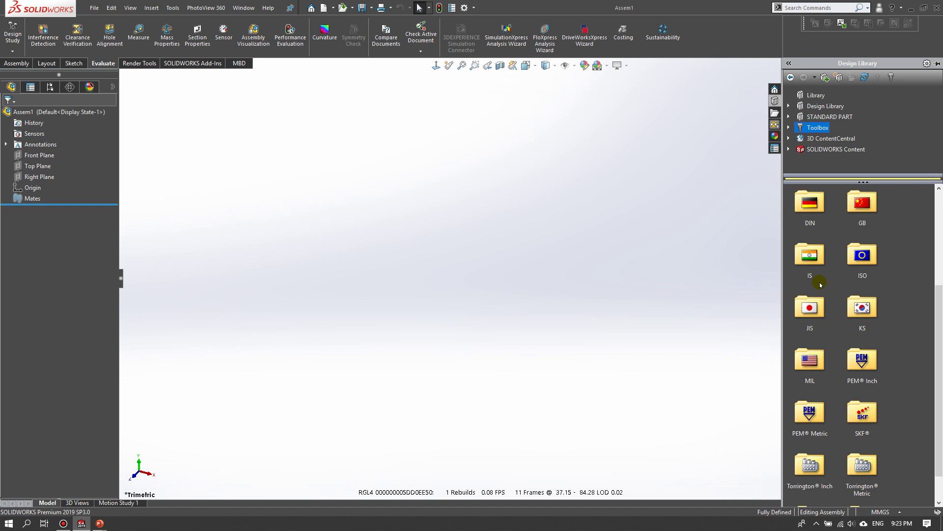
Open the Hex Bolts - Structural category under Bolts and Screws in the DIN standard
double_click(810, 212)
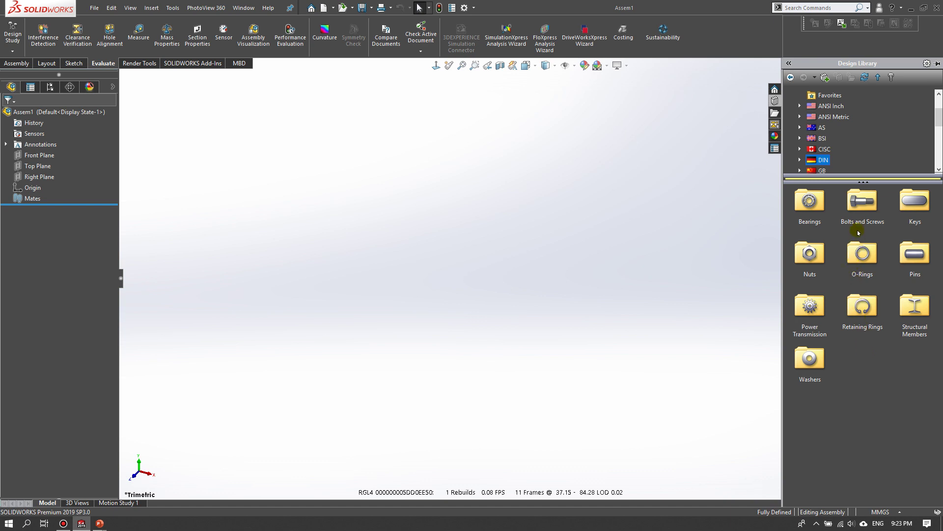
double_click(864, 201)
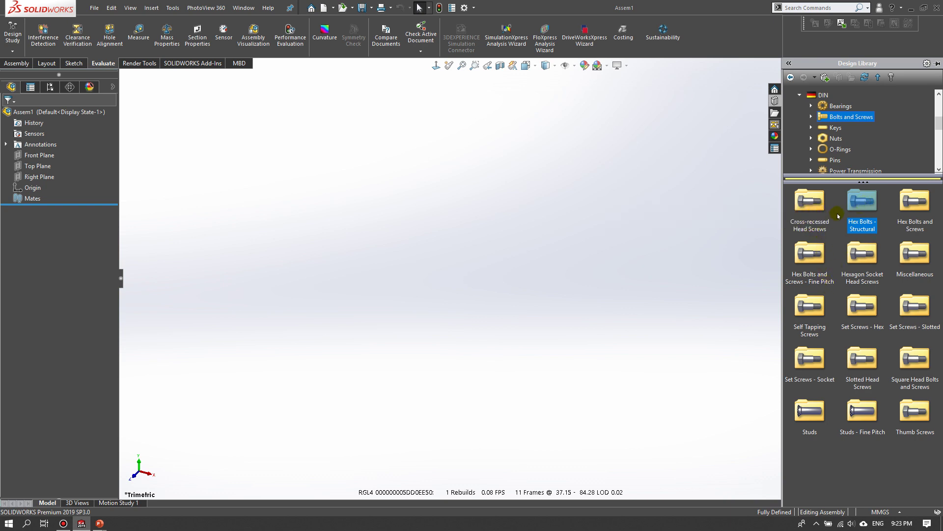
left_click(837, 228)
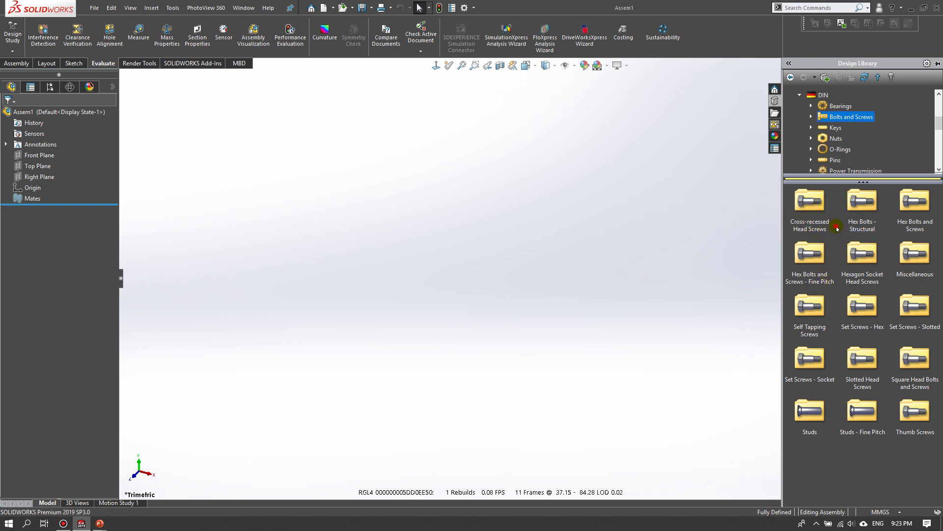
double_click(860, 207)
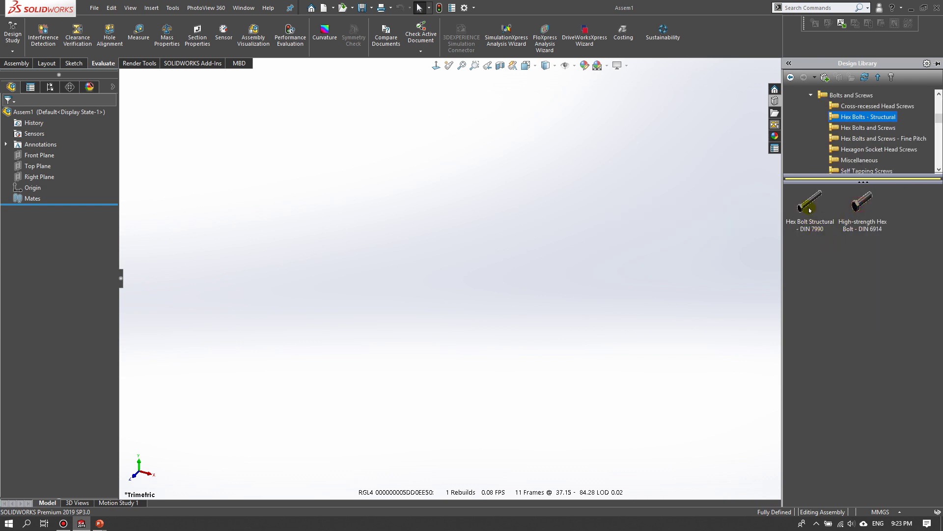
Insert a Hex Bolt Structural - DIN 7990 into the assembly
mouse_move(811, 207)
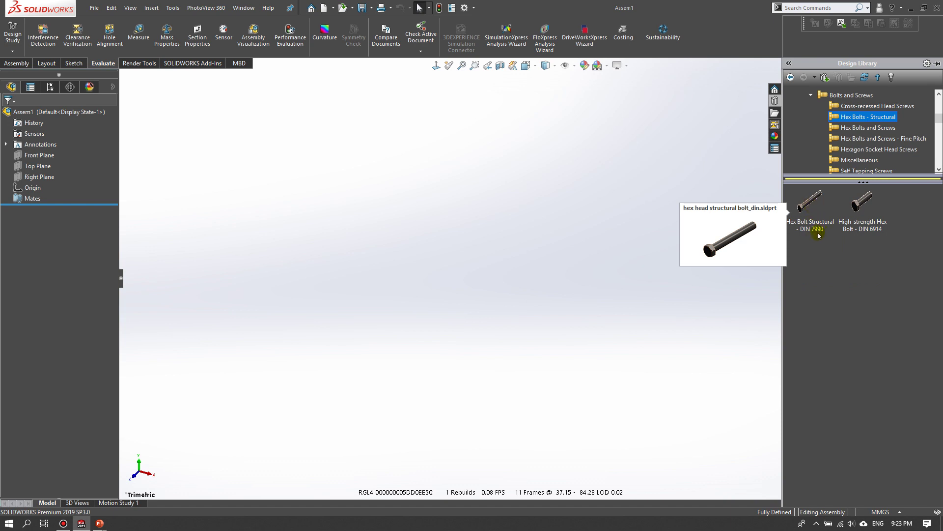
left_click(810, 207)
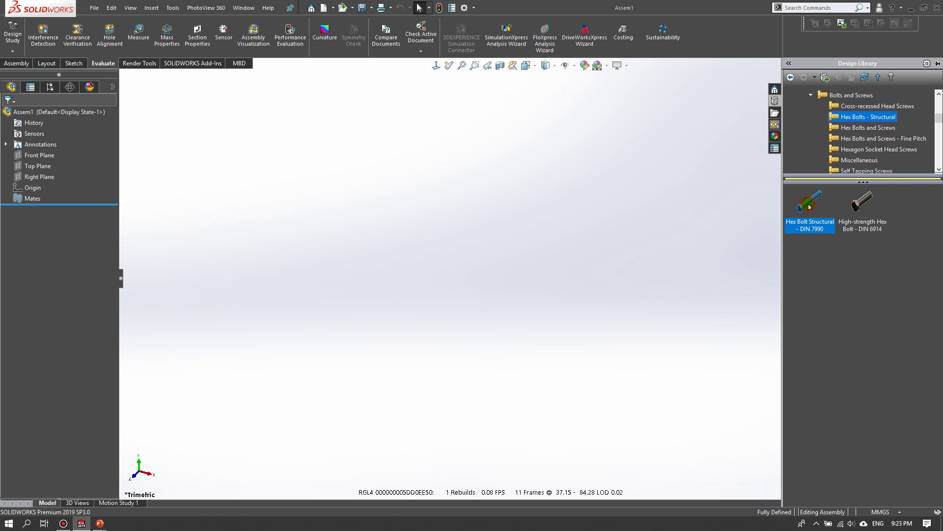
left_click_drag(809, 207, 522, 250)
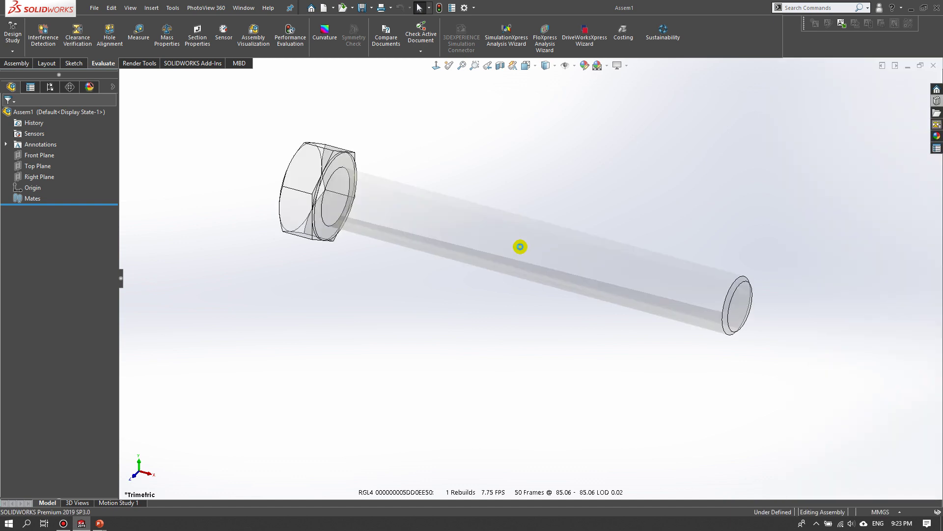
left_click_drag(520, 246, 519, 246)
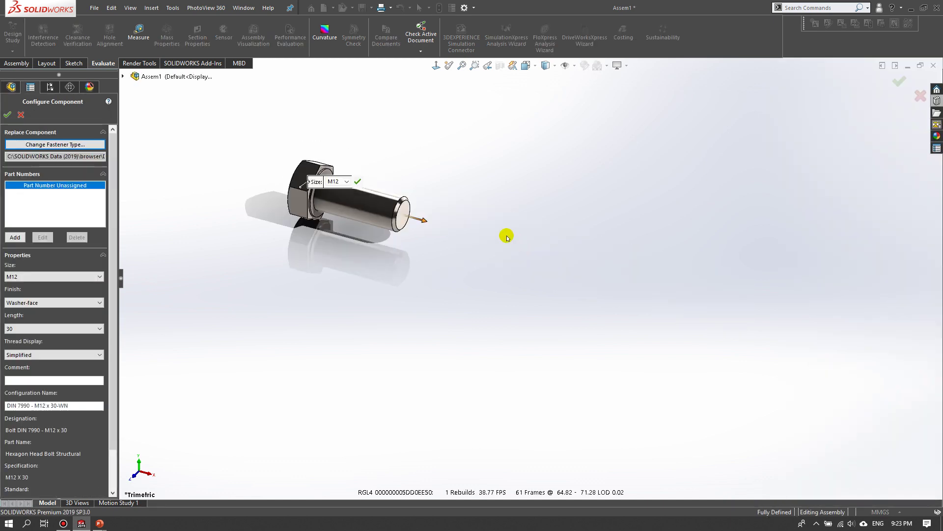
Set the inserted hex bolt's size to M20
scroll(282, 201, "down", 3)
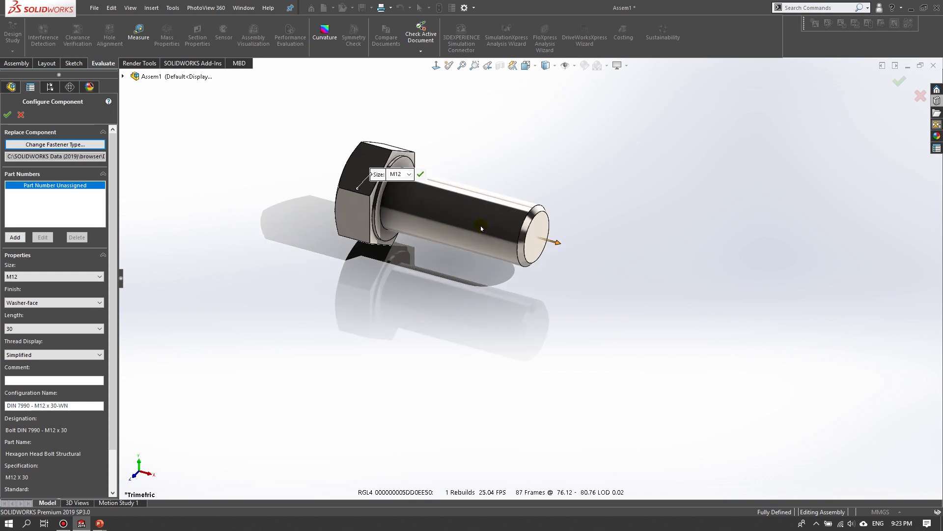
scroll(344, 199, "down", 1)
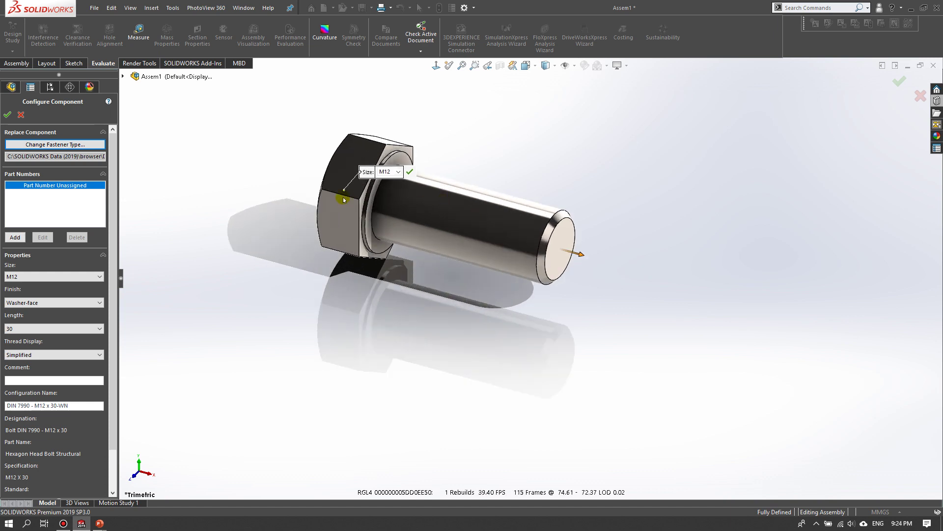
left_click_drag(361, 173, 225, 161)
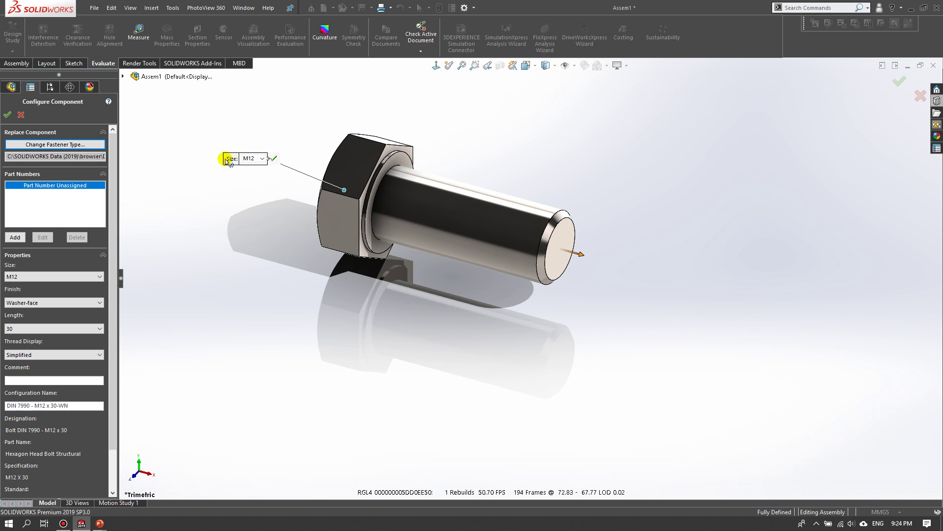
left_click(262, 159)
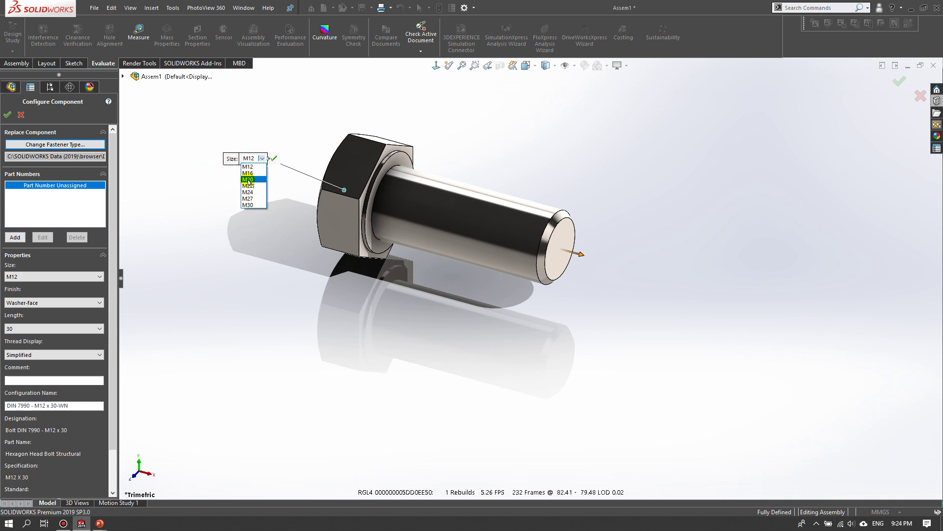
left_click(248, 180)
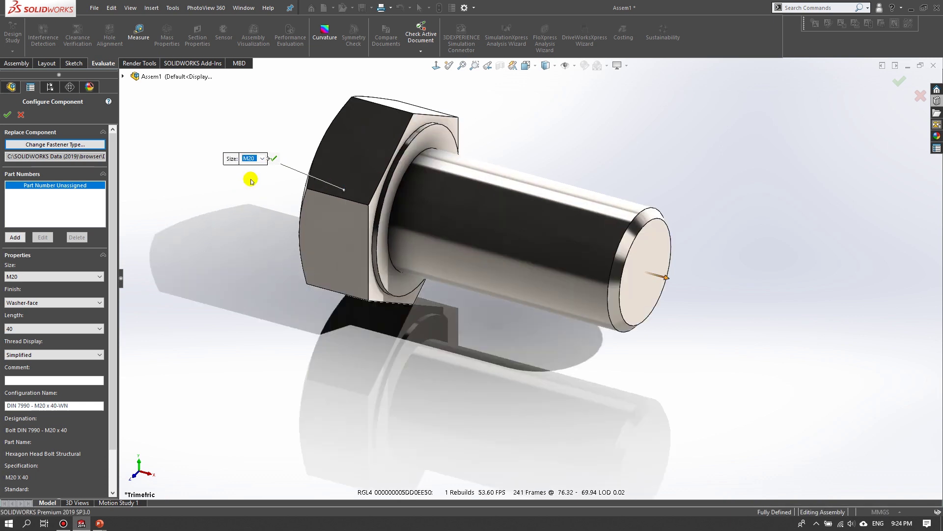
Set the hex bolt's length to 95
left_click(38, 328)
left_click(28, 406)
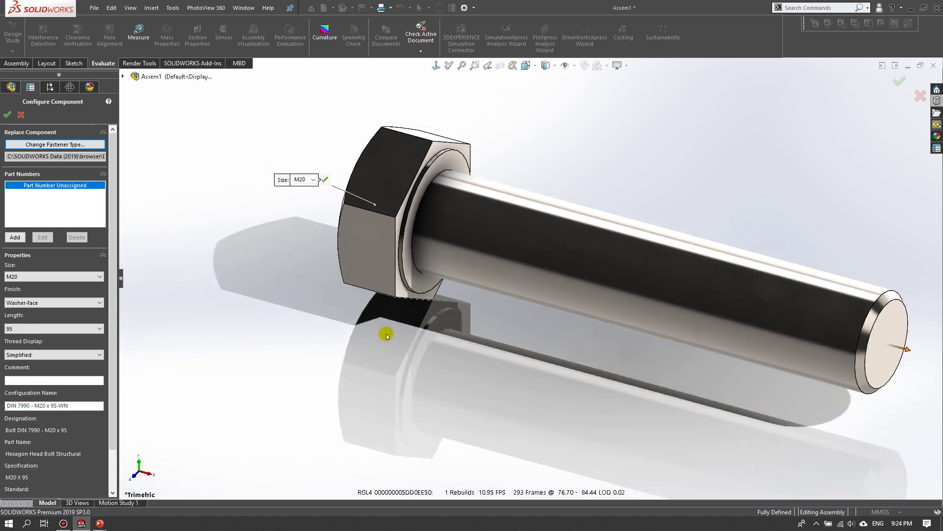
key("f")
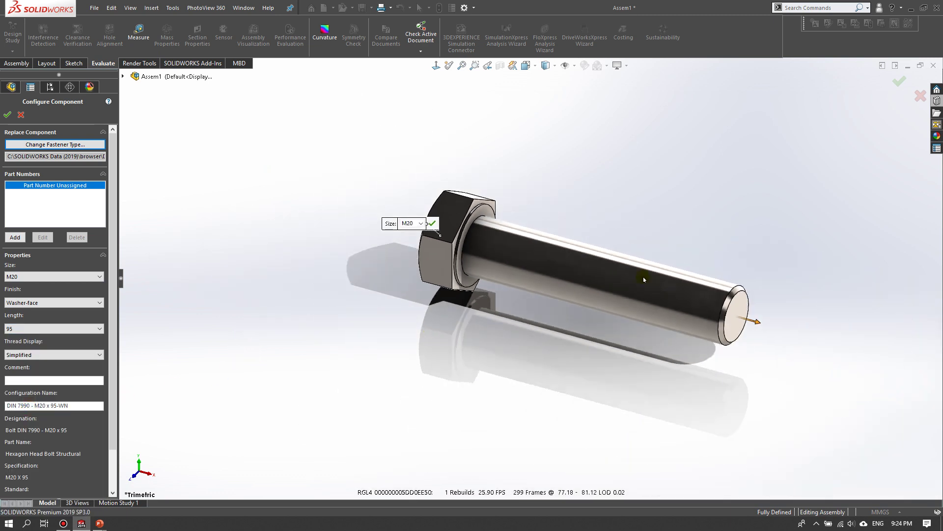
Set the bolt's thread display to Cosmetic and inspect the threaded end
left_click(31, 356)
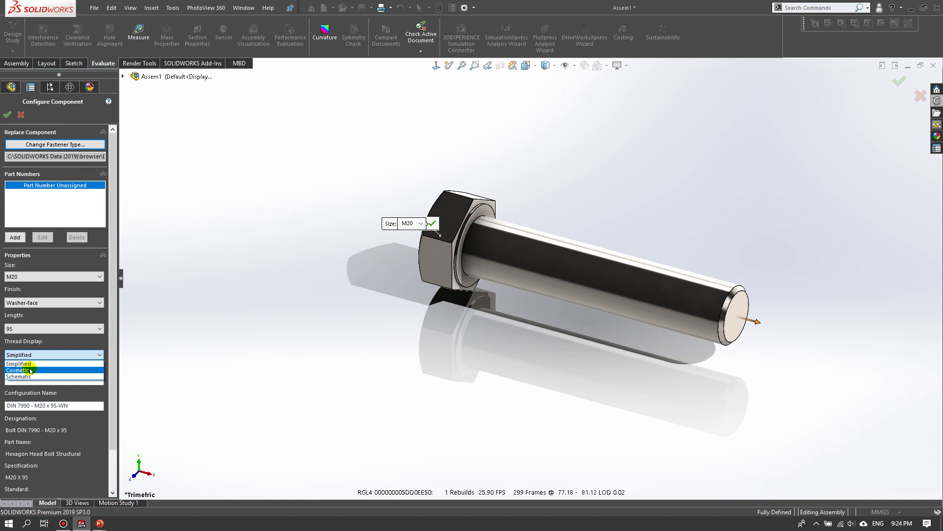
left_click(30, 371)
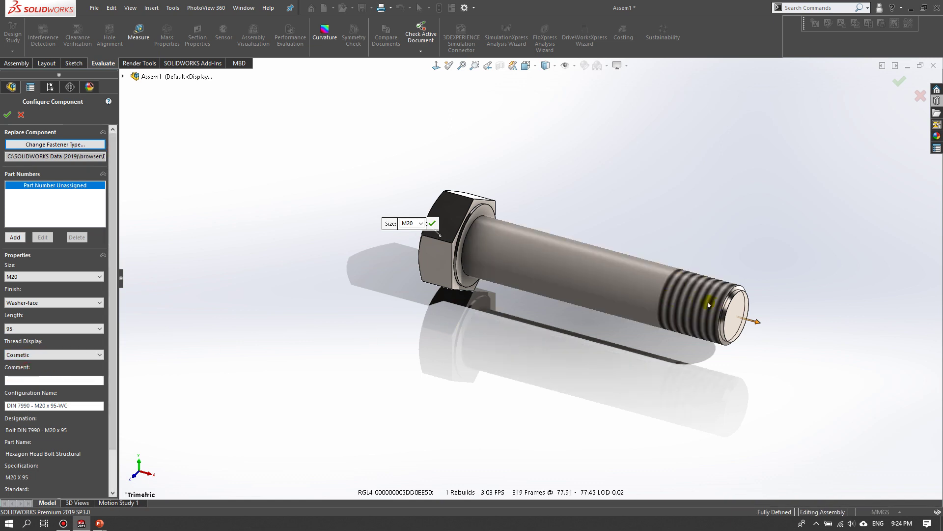
scroll(711, 304, "down", 2)
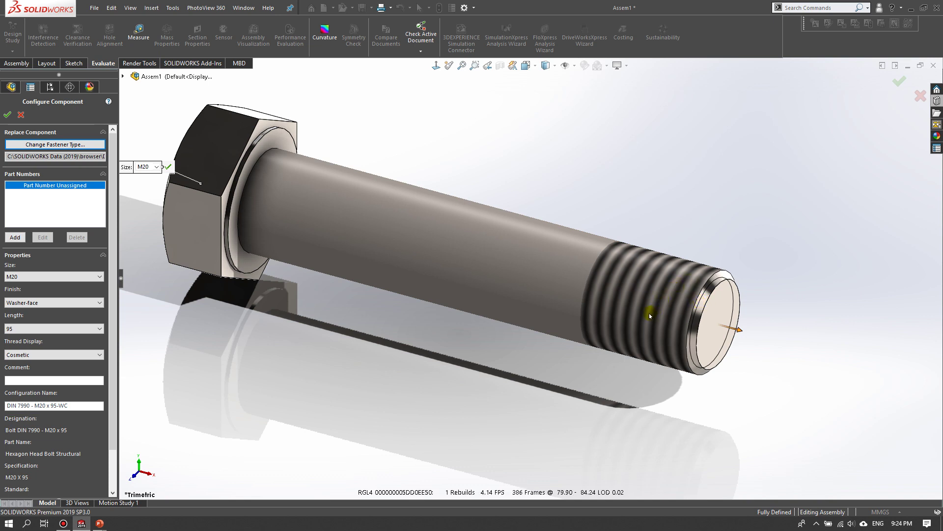
scroll(648, 317, "up", 3)
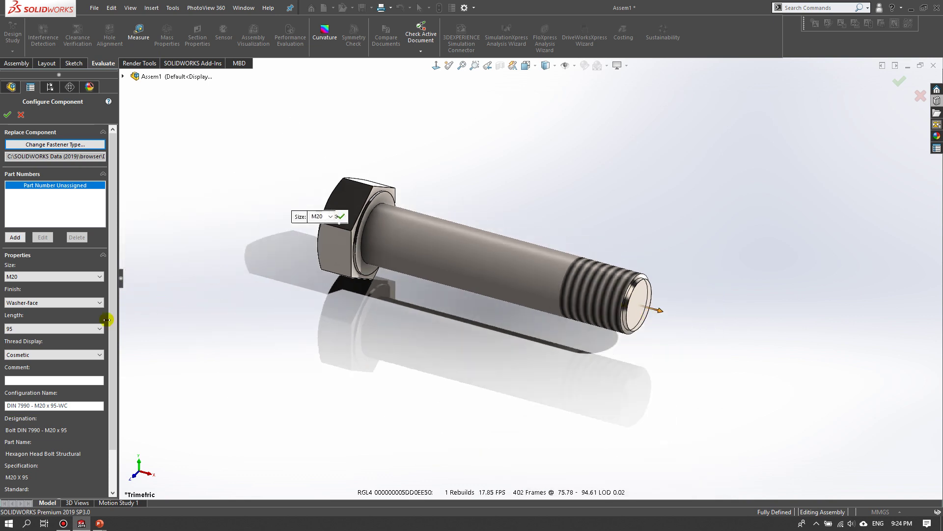
Set the bolt's thread display to Schematic and inspect the threaded end
left_click(33, 355)
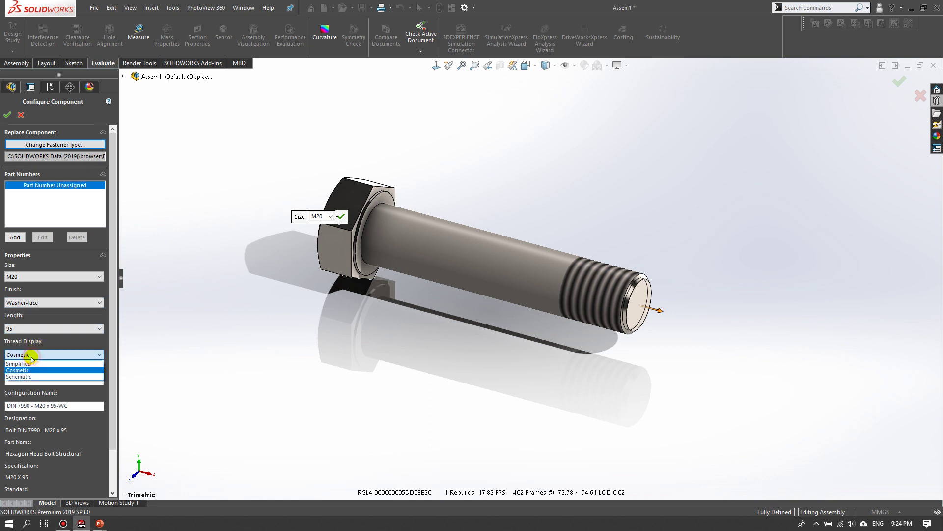
left_click(34, 376)
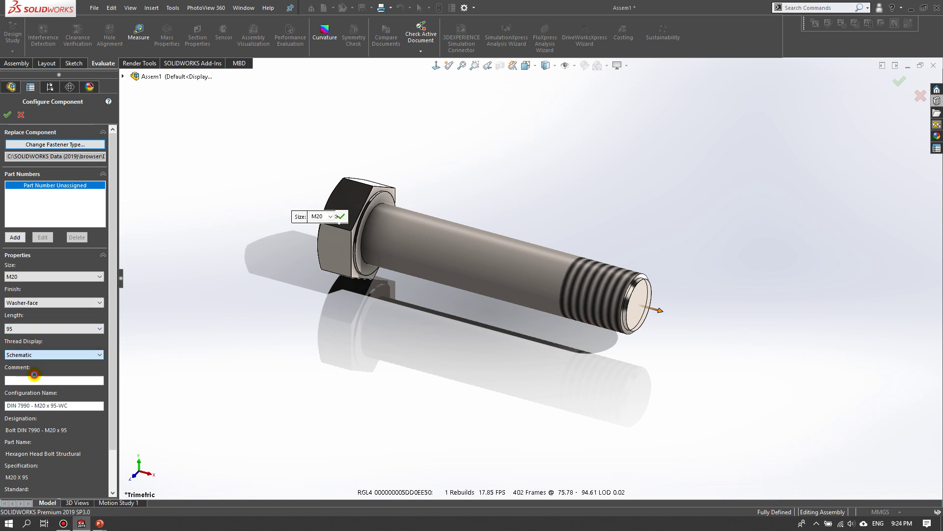
scroll(517, 295, "down", 5)
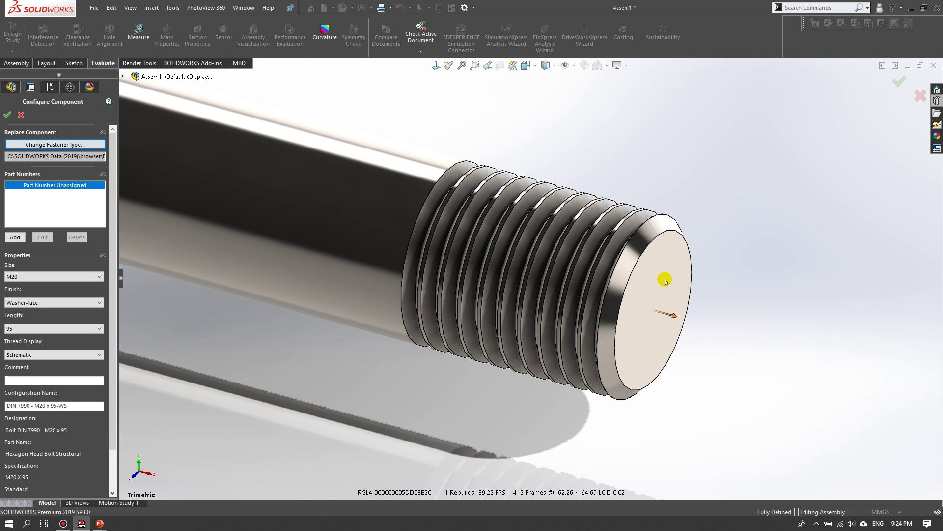
Move the size callout clear of the bolt head, try M12 in it, accept the configuration and place no further copies
scroll(664, 280, "up", 5)
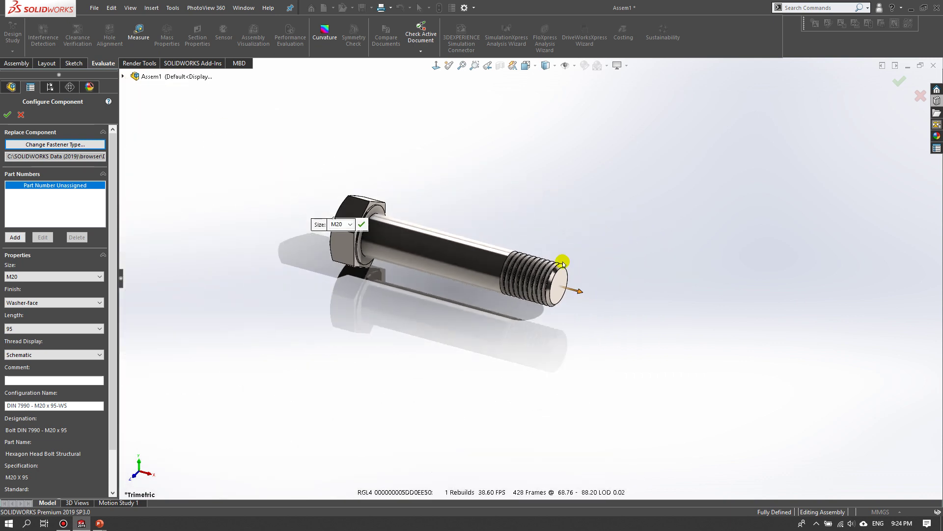
left_click_drag(393, 240, 360, 172)
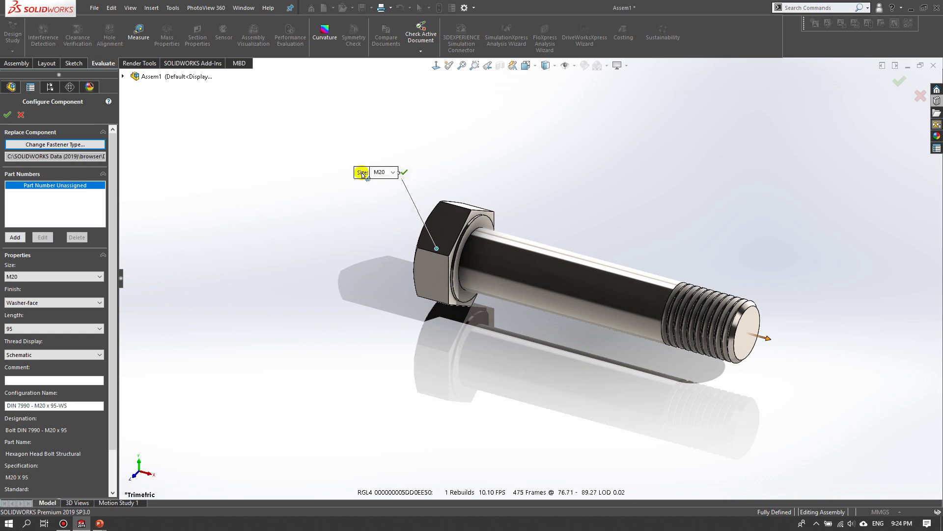
type("M12")
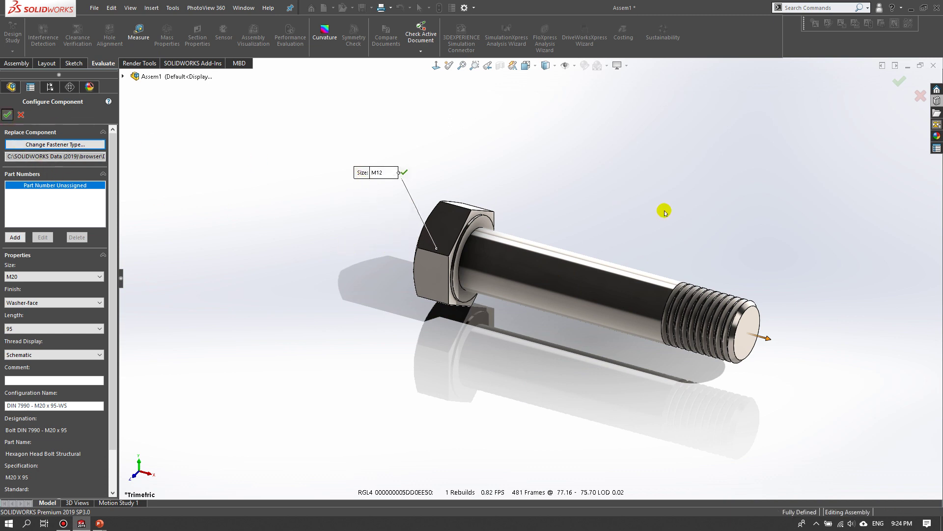
key("Return")
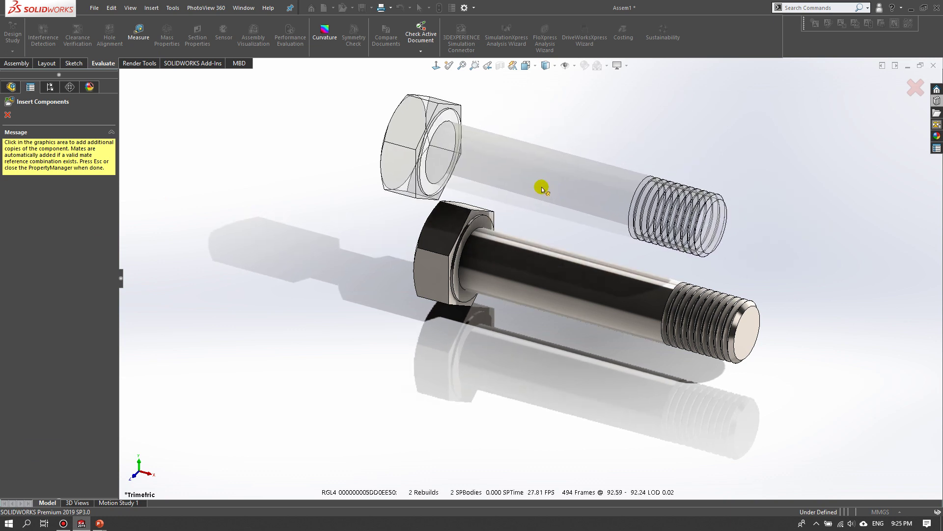
left_click(9, 116)
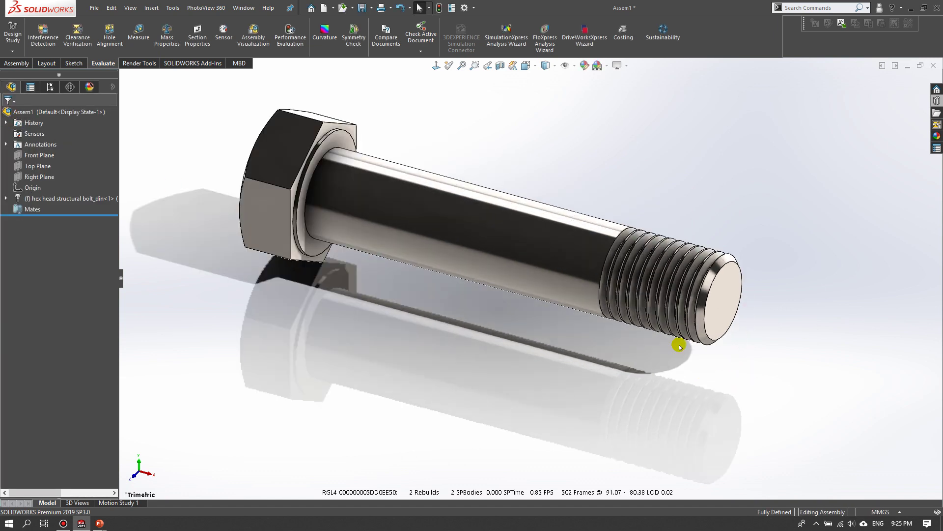
Open the bolt component in its own window and save it to the Desktop as the part NUT Example
right_click(59, 200)
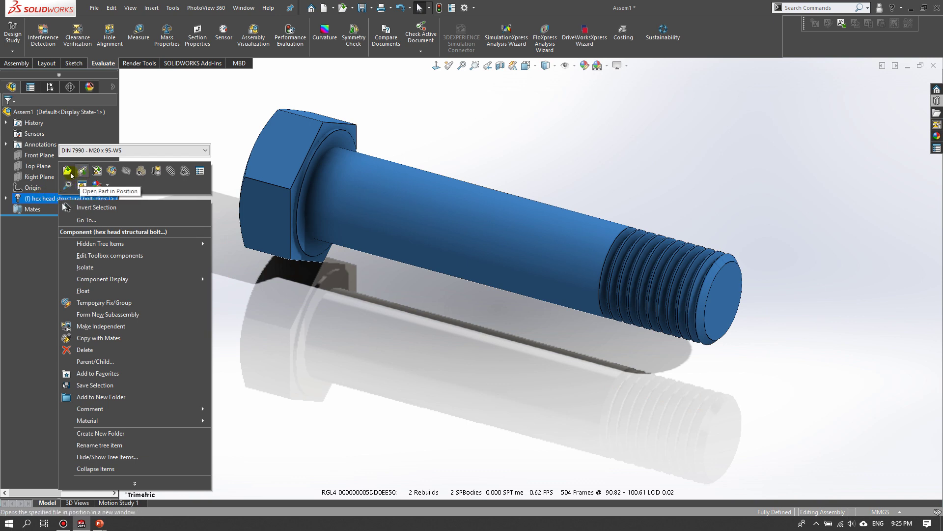
left_click(66, 172)
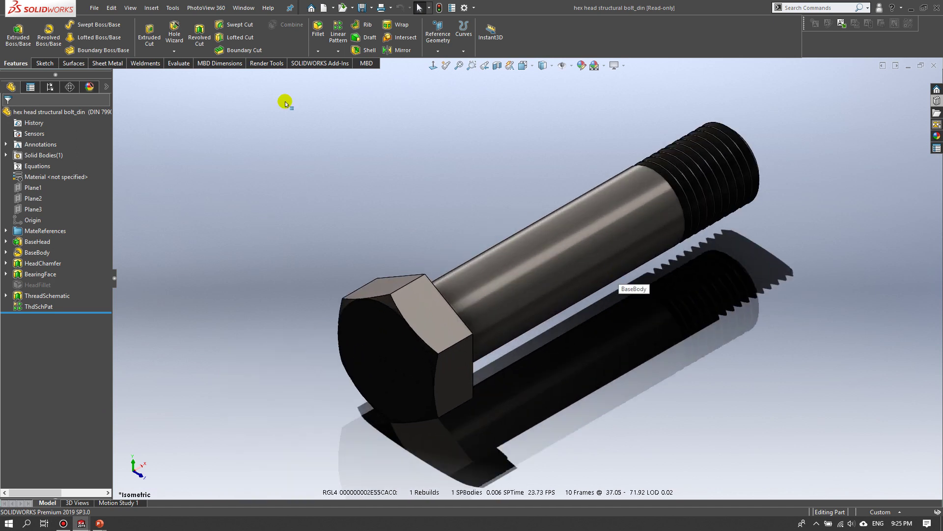
left_click(94, 8)
left_click(115, 126)
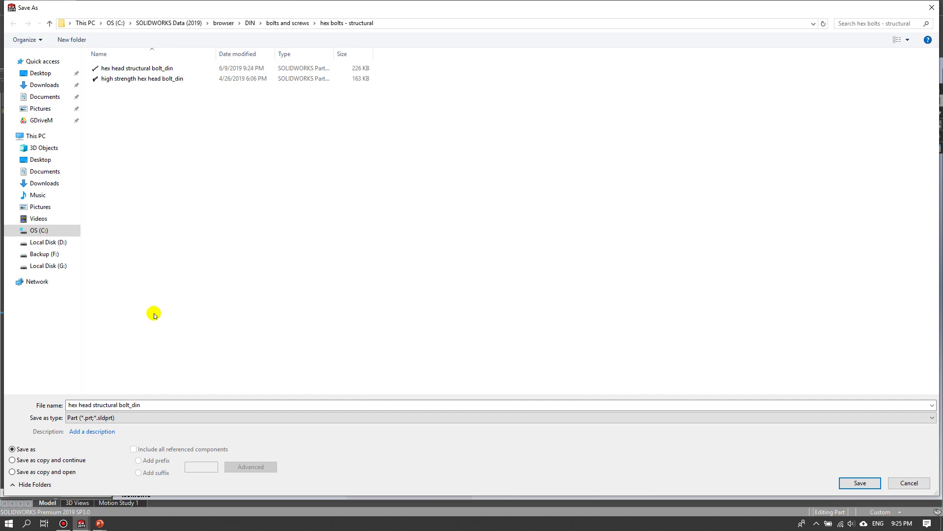
left_click(149, 404)
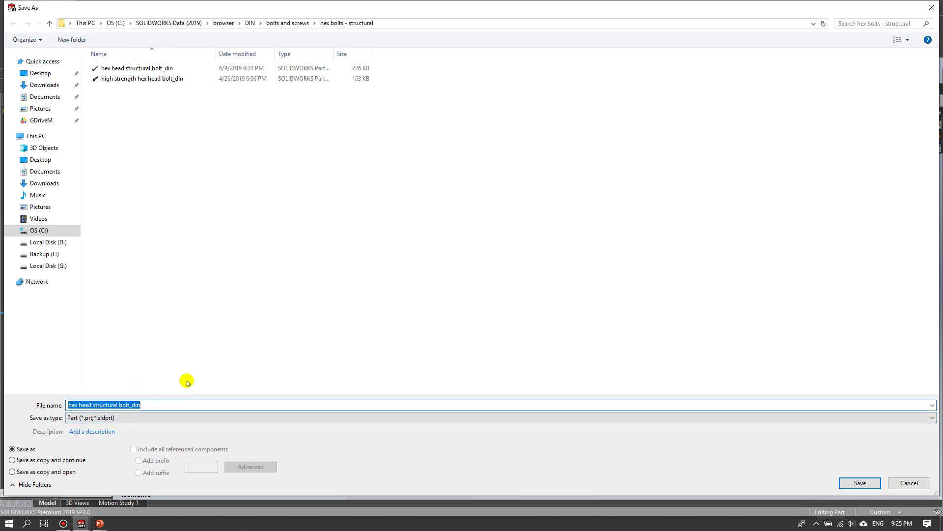
type("NUT Example")
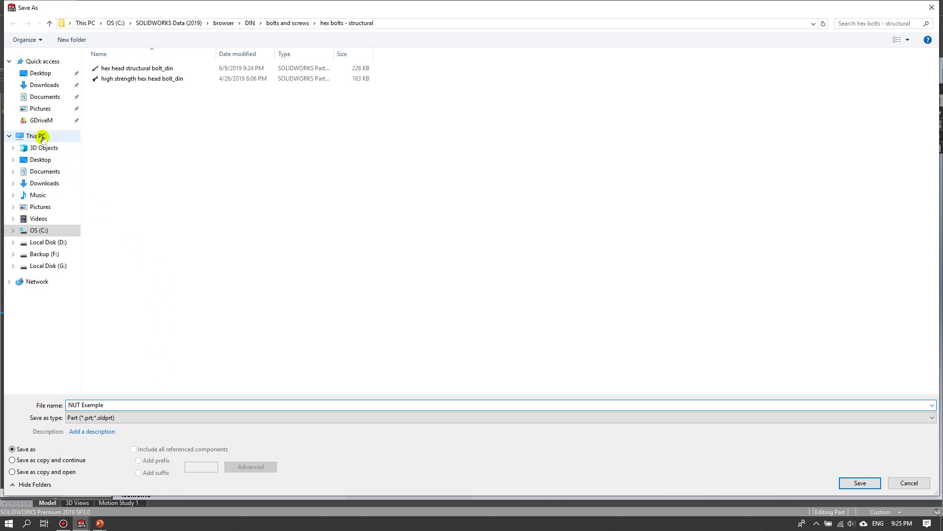
left_click(47, 162)
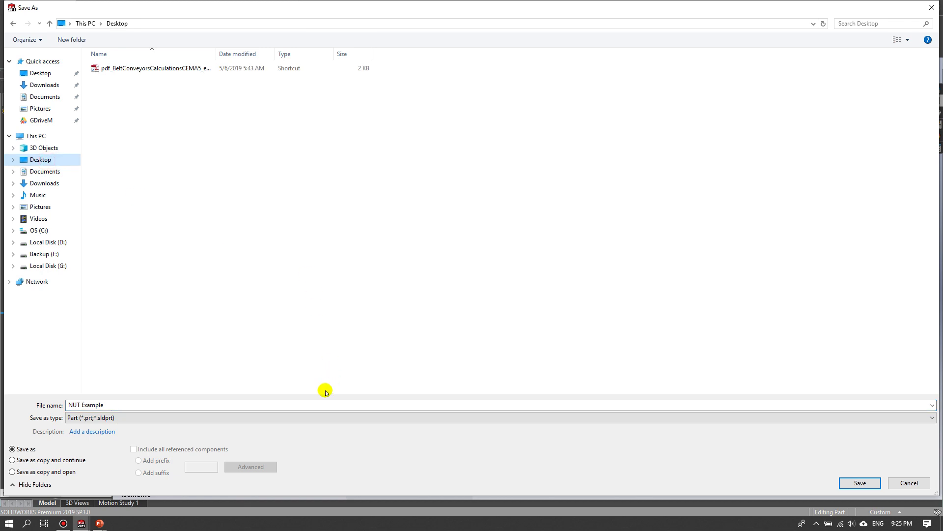
left_click(861, 484)
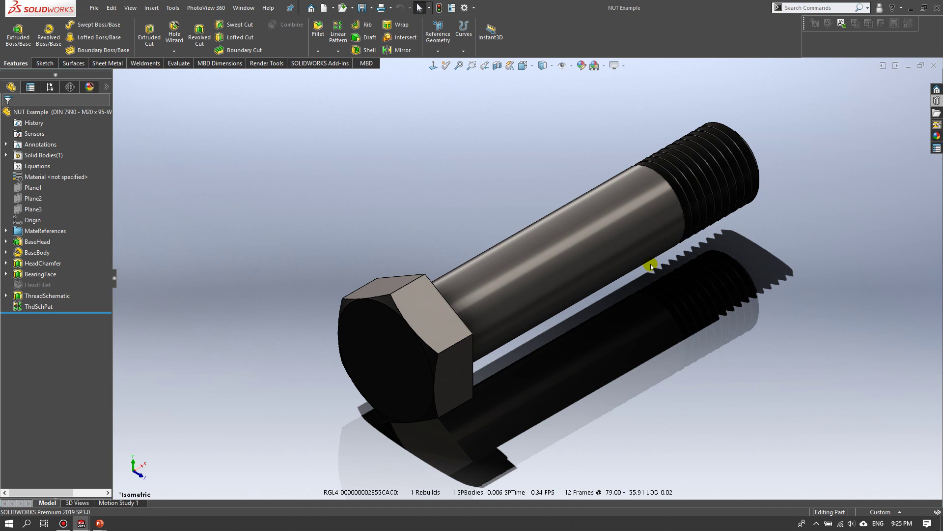
Close the bolt part and the assembly without saving the modified documents
left_click(935, 68)
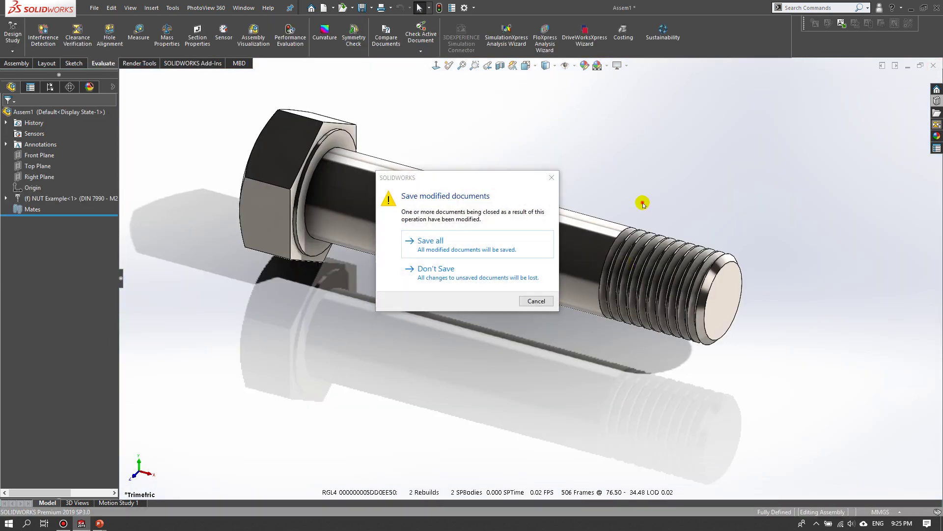
left_click(426, 276)
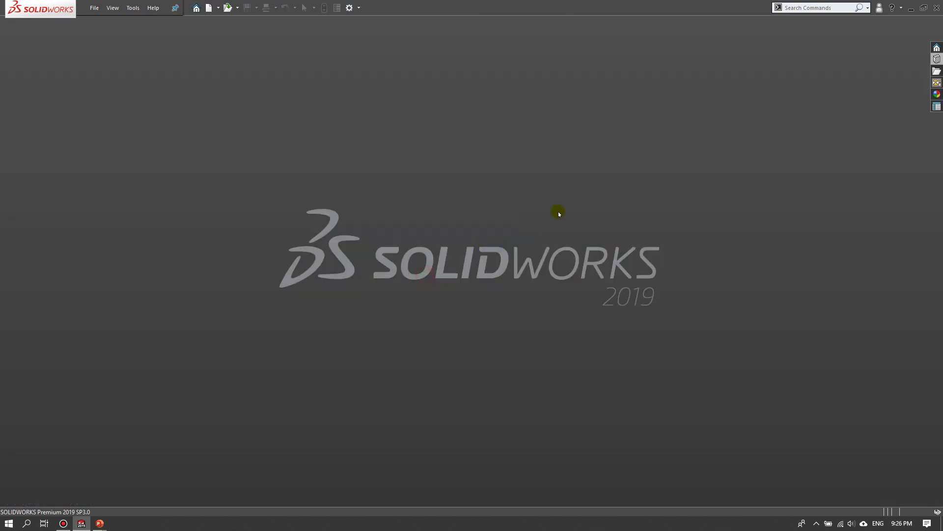
Switch to the presentation to view the Standard Design Tools slide, and return to SOLIDWORKS
left_click(100, 523)
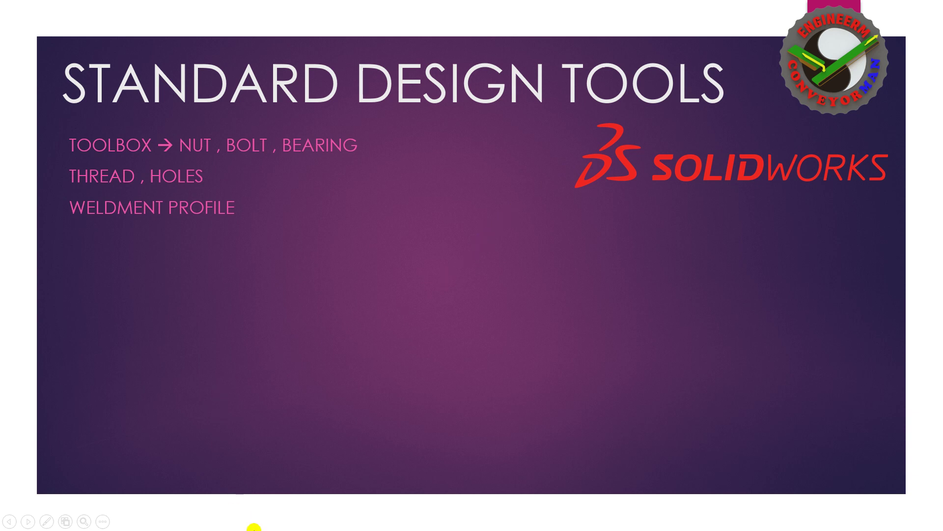
key("super")
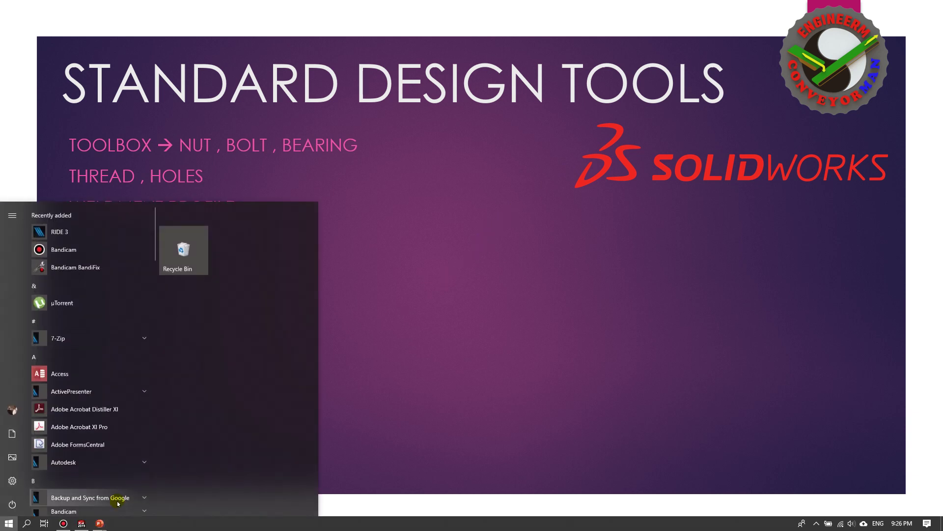
left_click(82, 522)
left_click(356, 256)
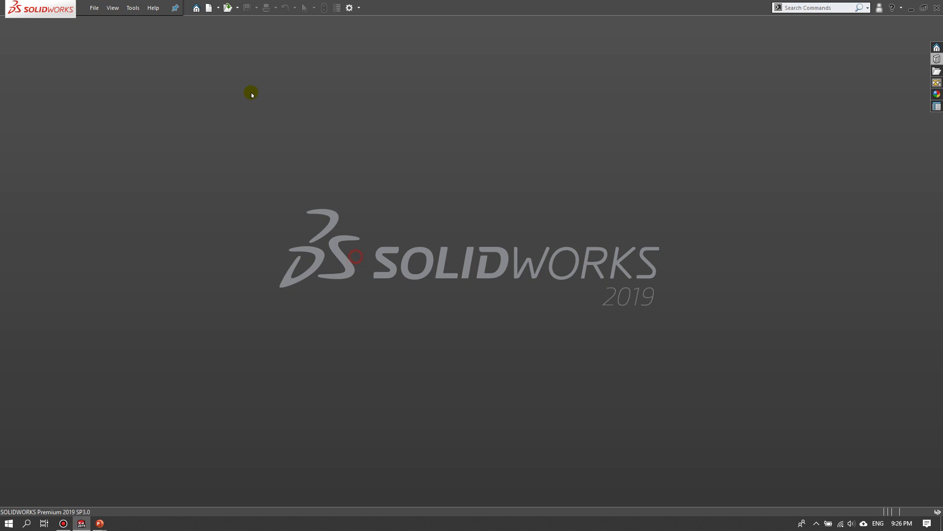
Create a new document from the standard Part template
left_click(209, 8)
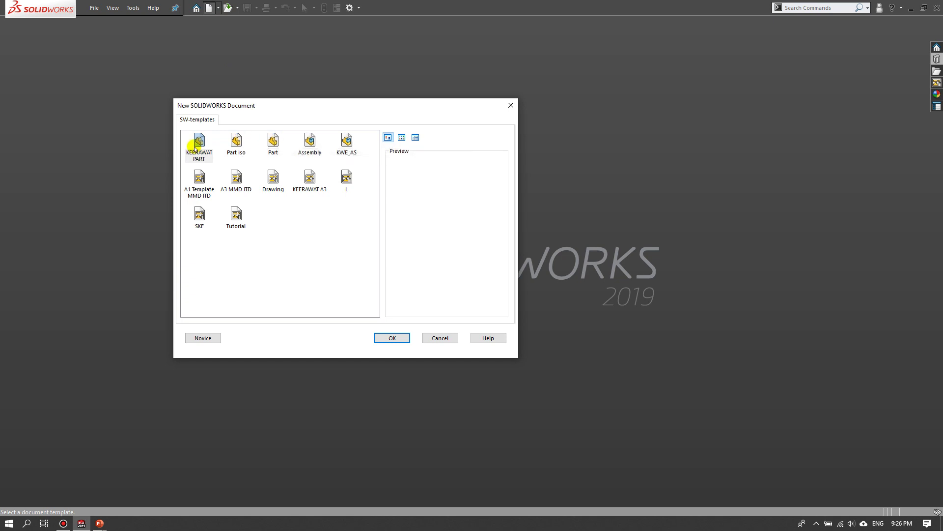
left_click(200, 142)
double_click(273, 141)
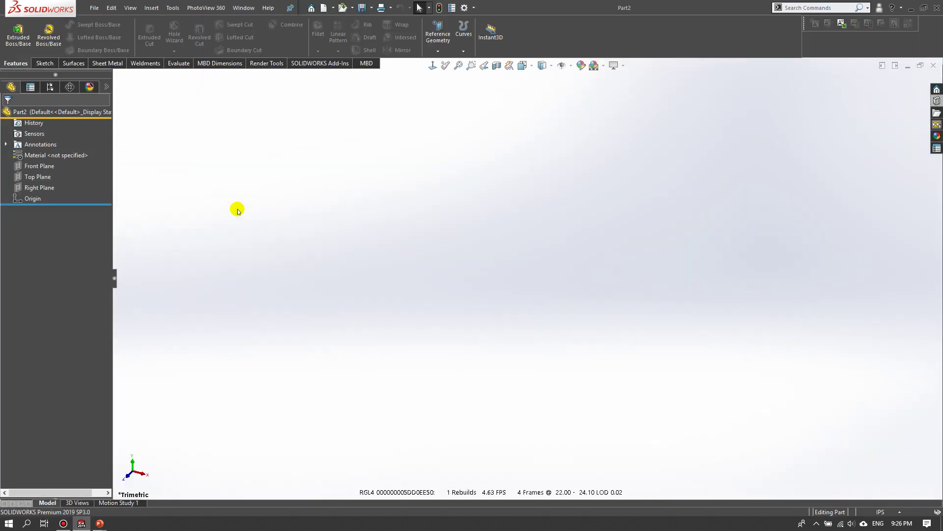
Sketch a center rectangle about 8.18 by 4.93 in on the Top Plane, centered on the origin
left_click(38, 176)
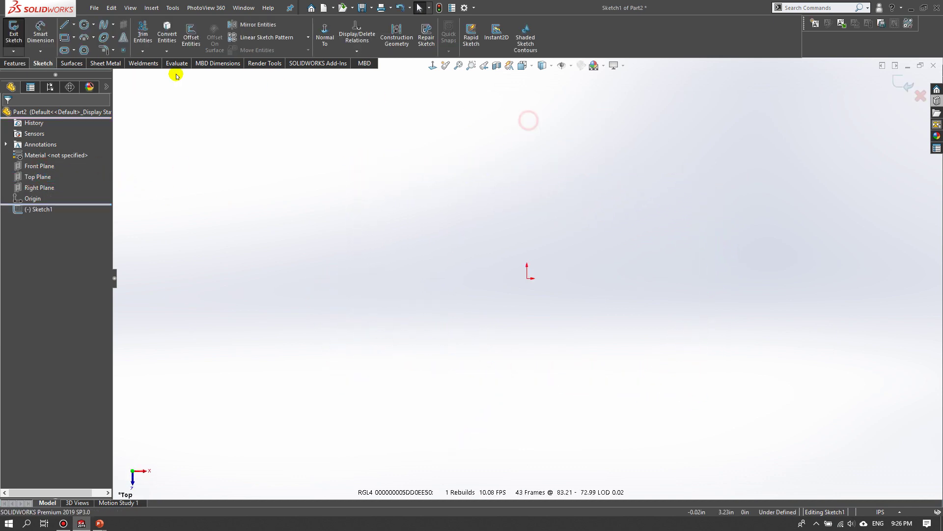
left_click(76, 38)
left_click(74, 61)
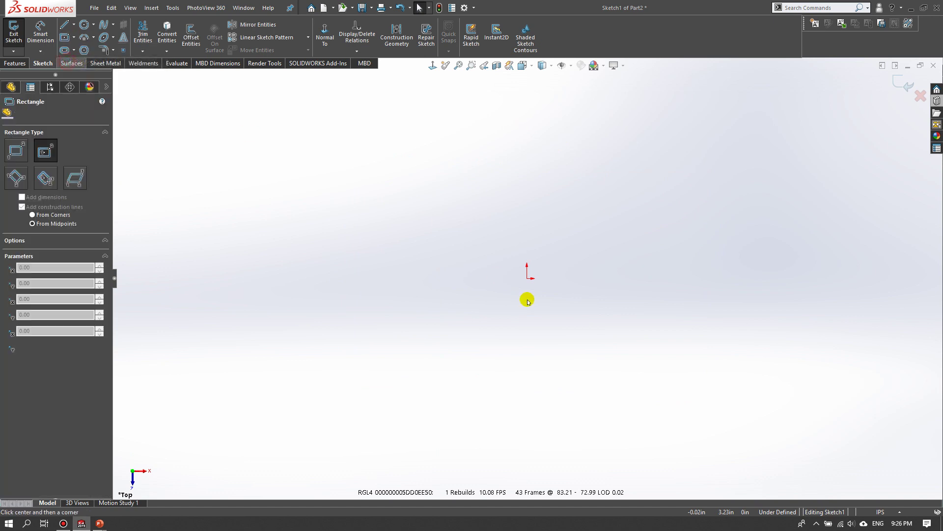
left_click(527, 278)
left_click(327, 398)
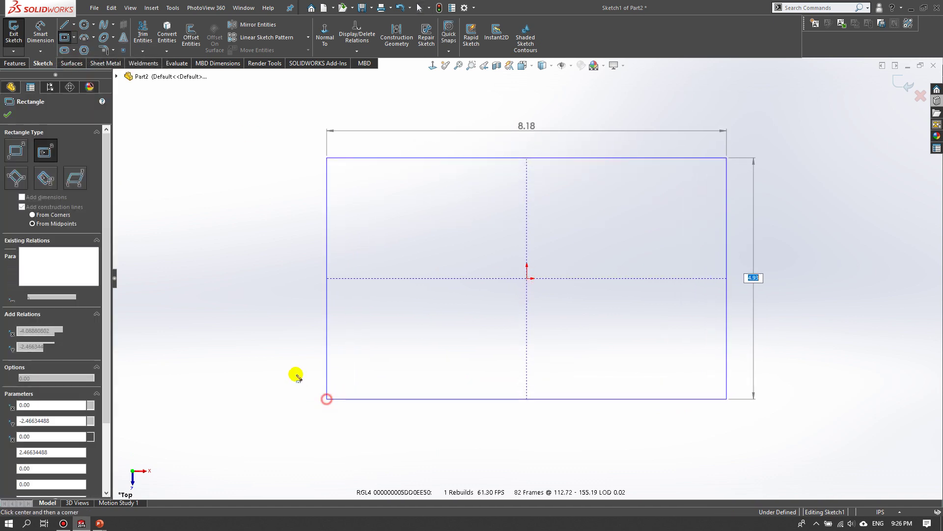
Extrude the rectangle upward from the sketch plane into a thick solid block with a Blind end condition
left_click(15, 63)
left_click(19, 33)
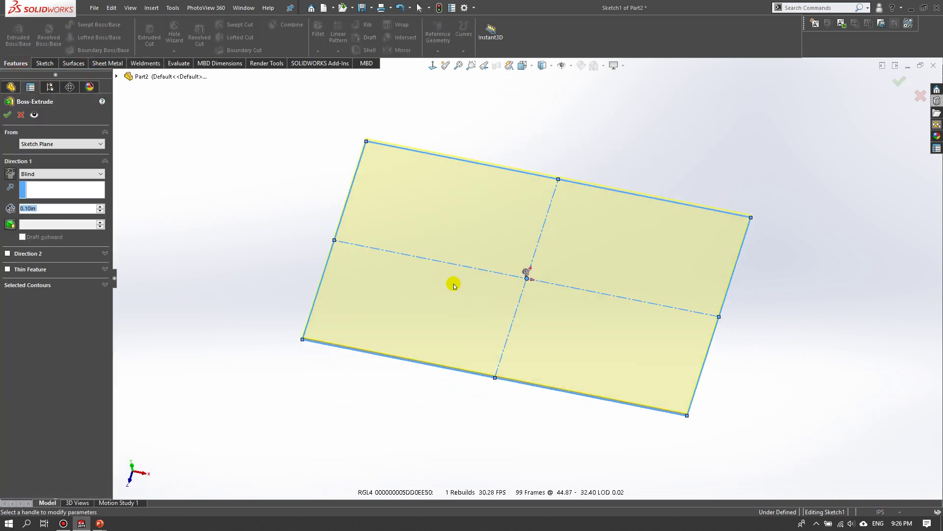
left_click_drag(529, 268, 524, 206)
key("Return")
left_click(613, 146)
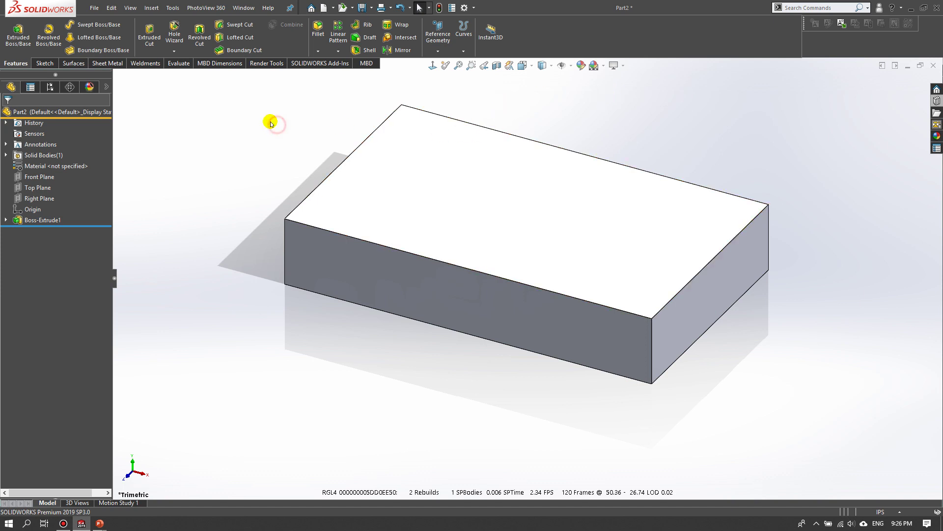
Start a Hole Wizard hole using the DIN standard, Straight Pipe Tapped hole type, size G1/4, with hole and thread Through All
left_click(170, 52)
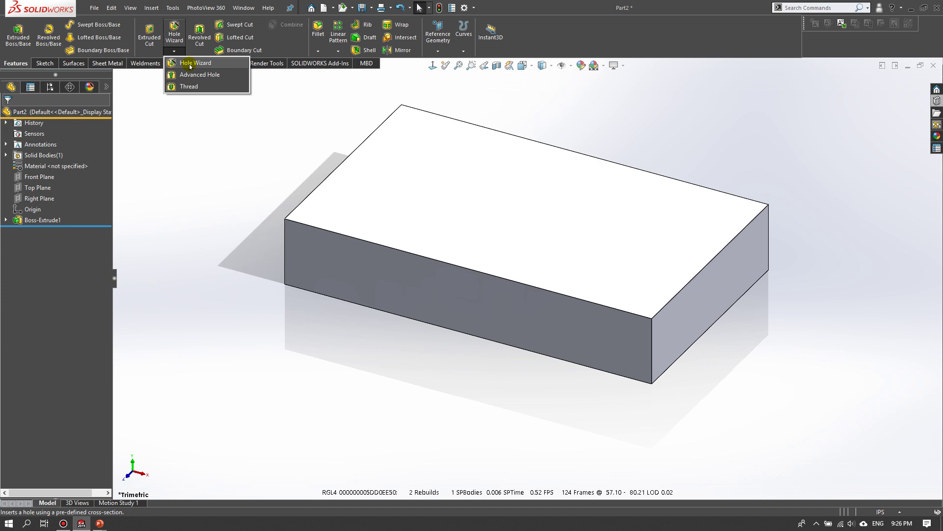
left_click(190, 63)
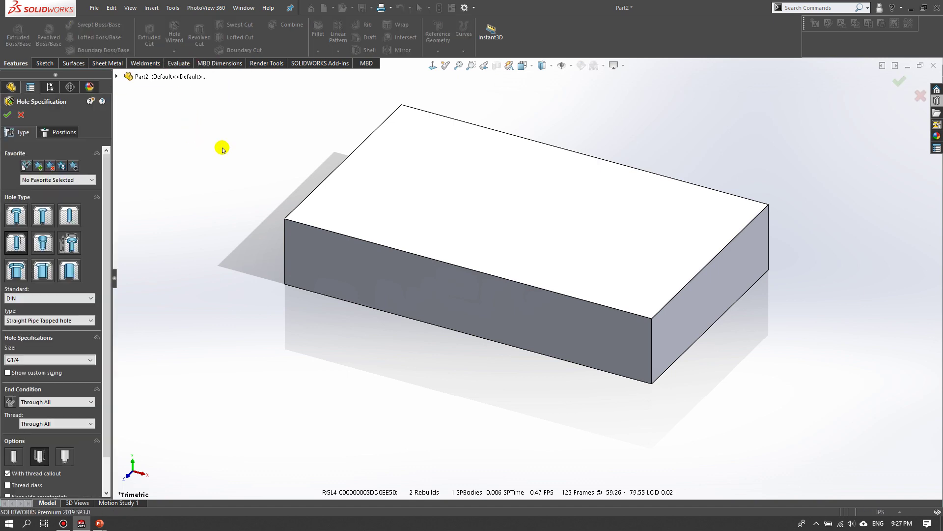
left_click(42, 299)
left_click(43, 299)
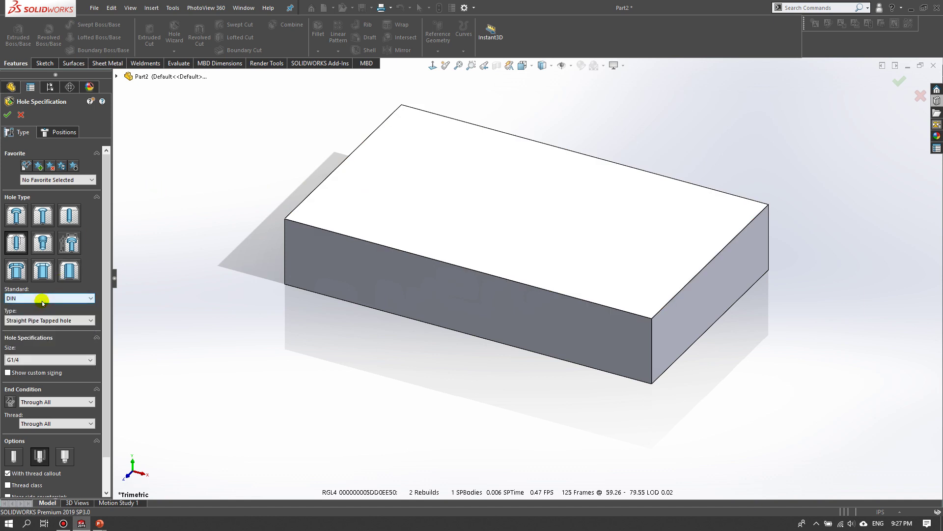
left_click(42, 299)
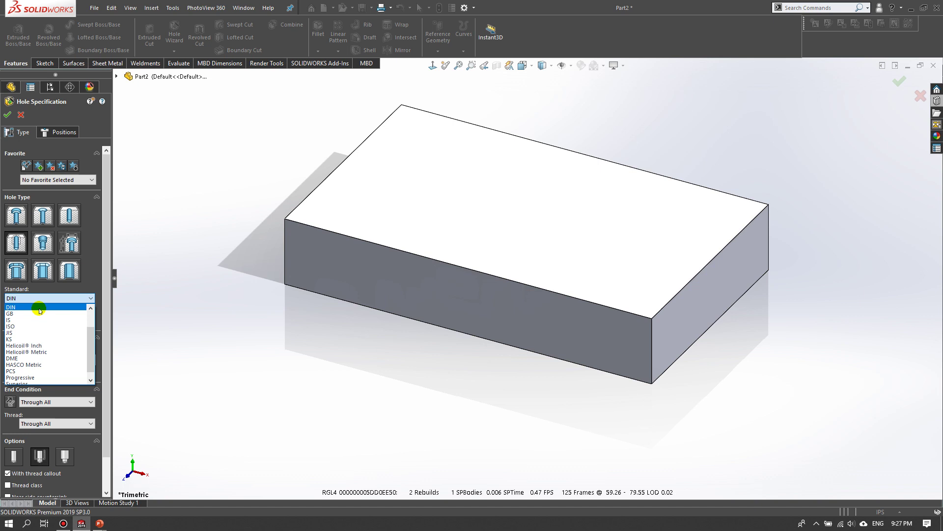
left_click(39, 307)
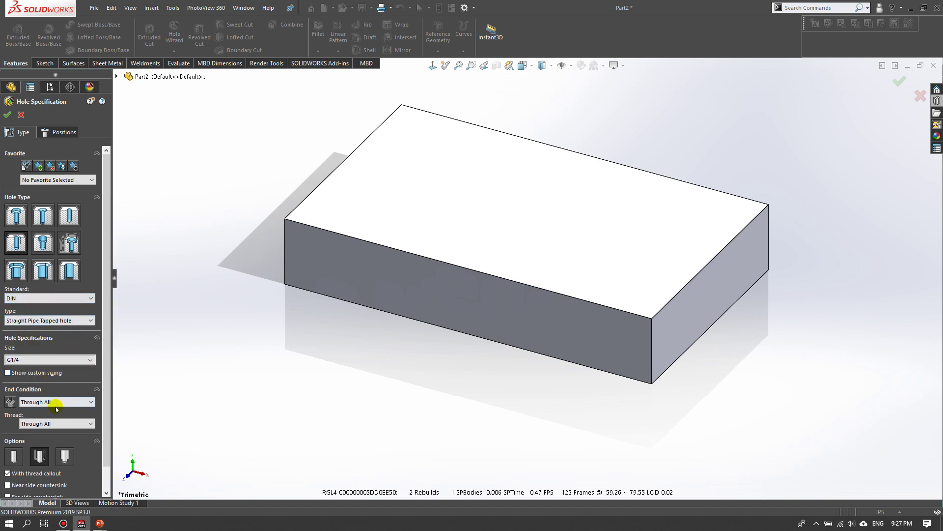
scroll(54, 405, "down", 1)
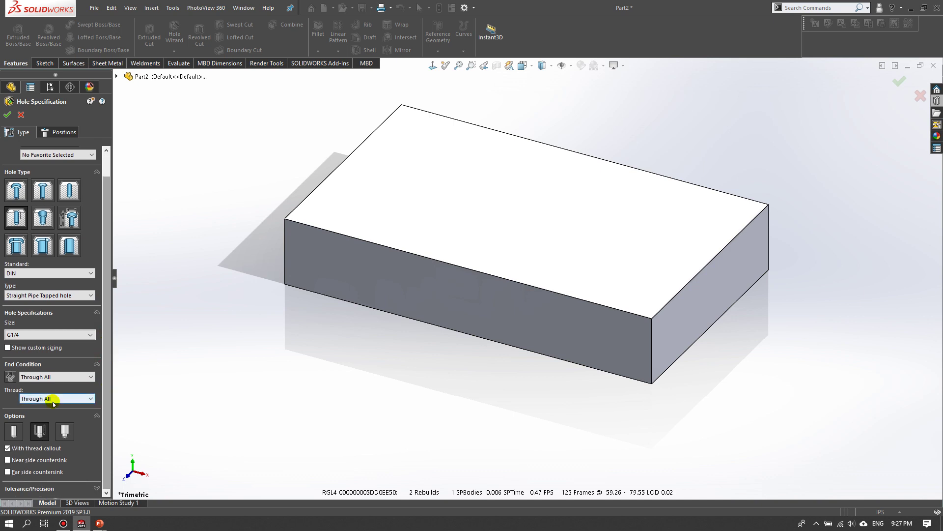
Place four tapped holes at scattered freehand positions on the block's top face
left_click(58, 134)
left_click(433, 194)
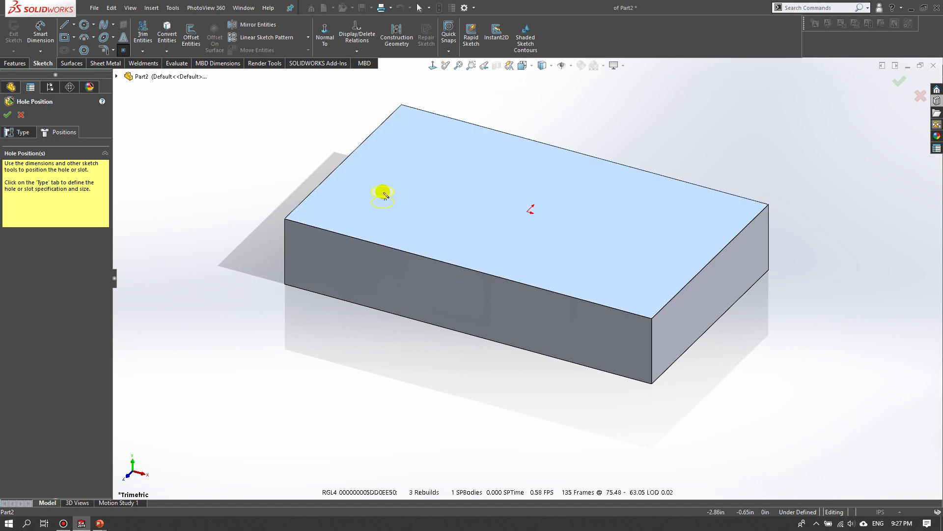
left_click(432, 65)
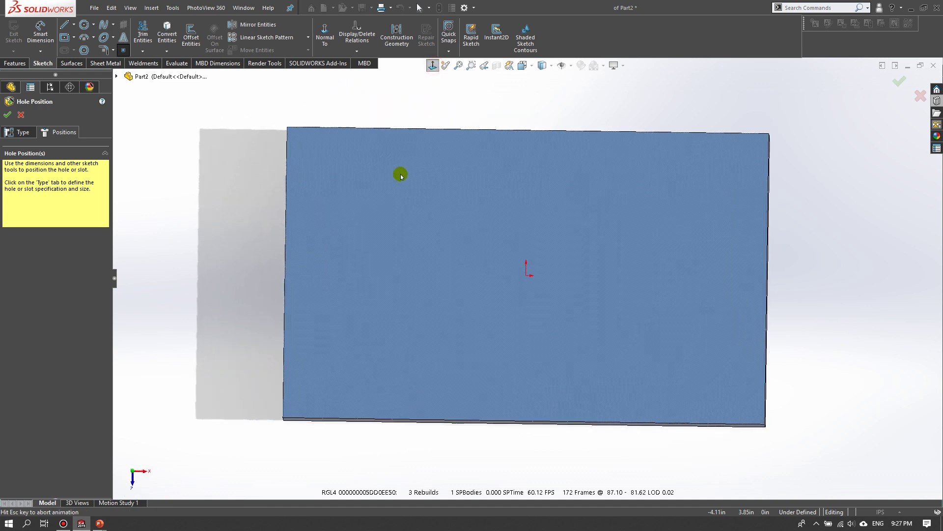
left_click(354, 189)
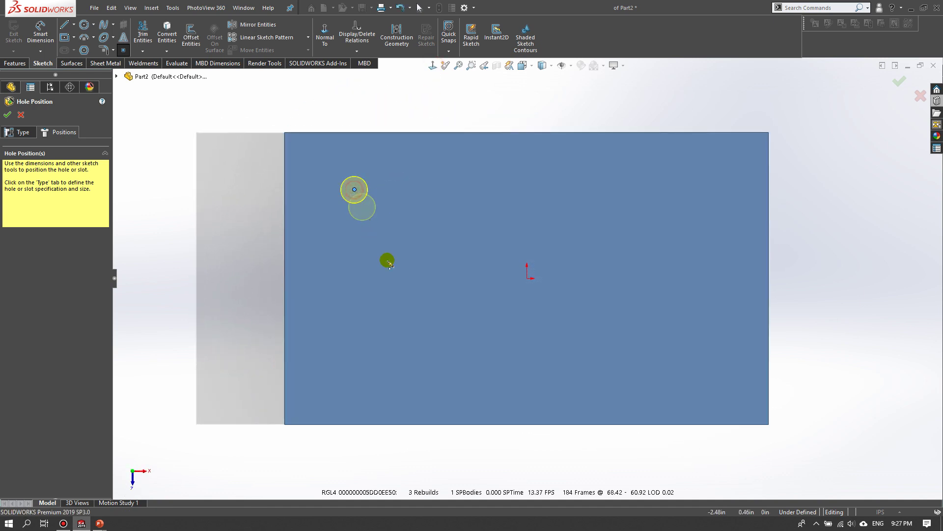
left_click(459, 321)
left_click(616, 185)
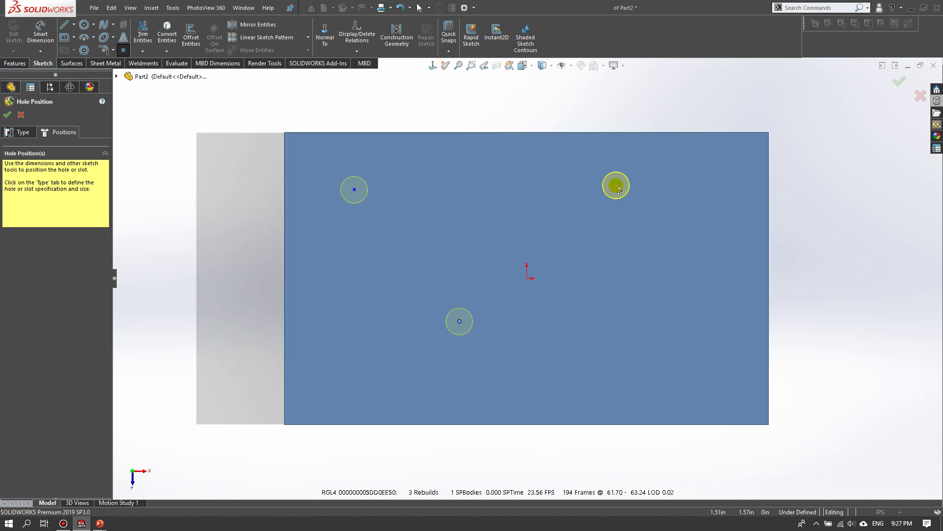
left_click(638, 358)
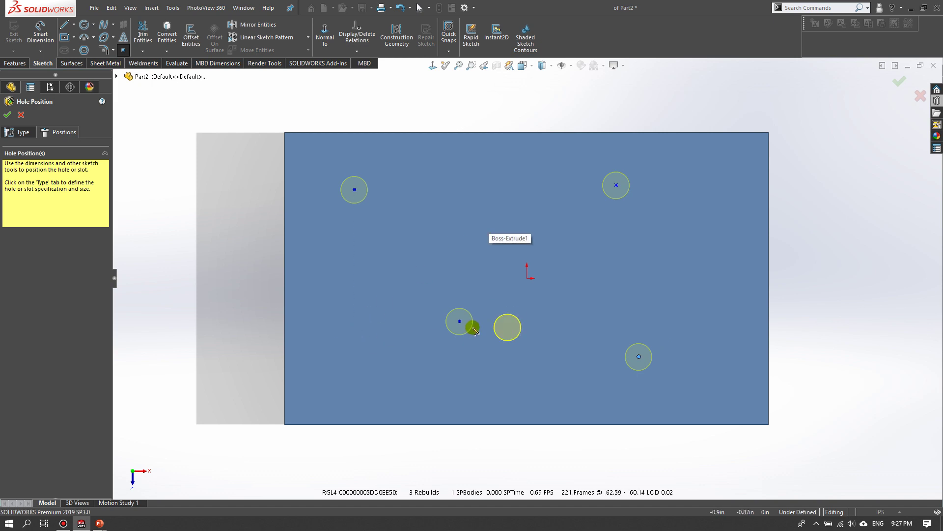
Finish placing hole points and dimension the upper-left hole's center 1 in from the block face's upper edge
right_click(229, 133)
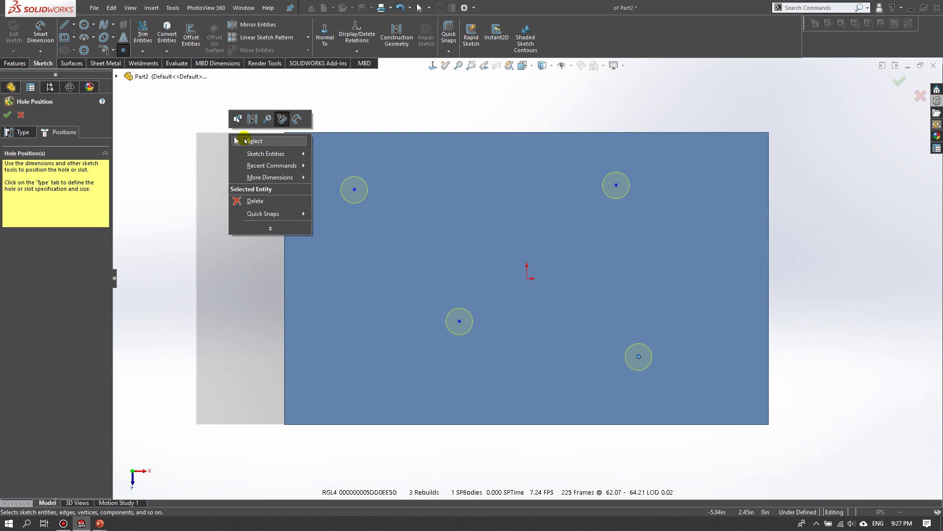
left_click(245, 141)
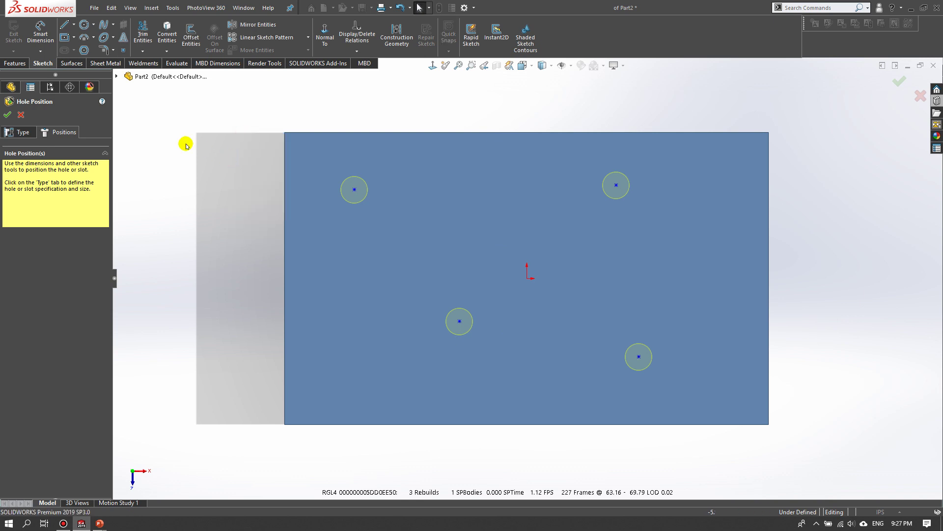
left_click(41, 34)
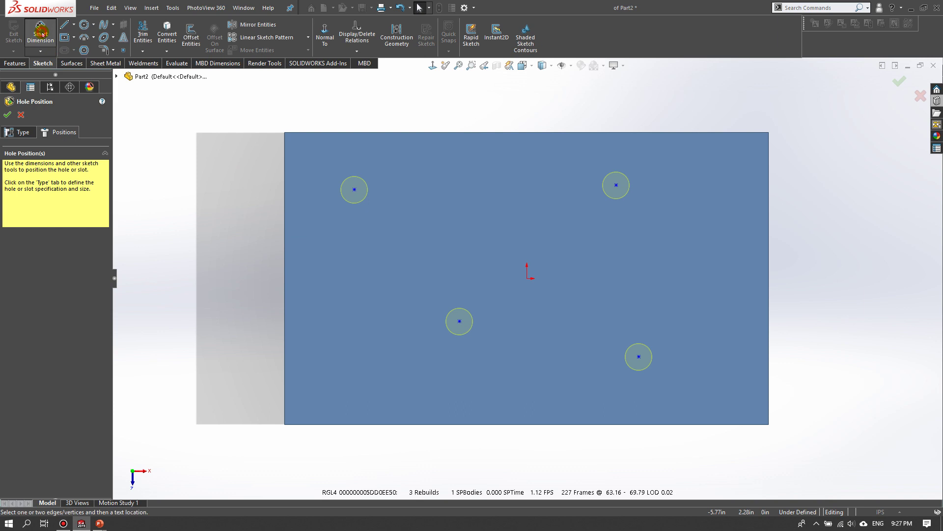
left_click(354, 189)
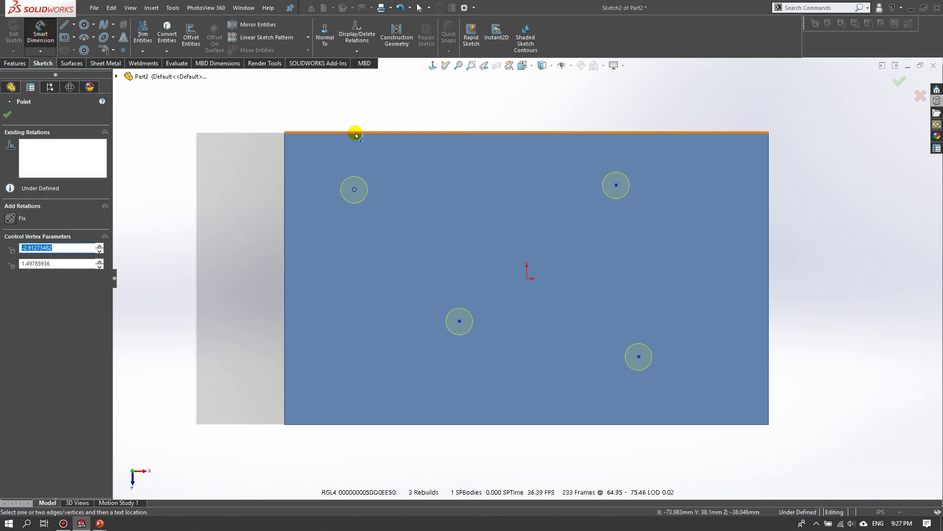
left_click(355, 133)
left_click(187, 162)
type("1")
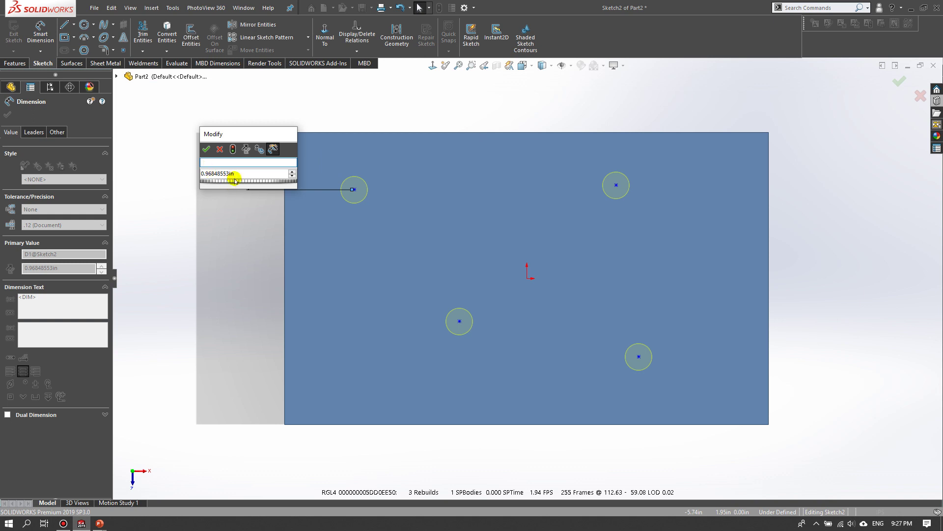
left_click(532, 265)
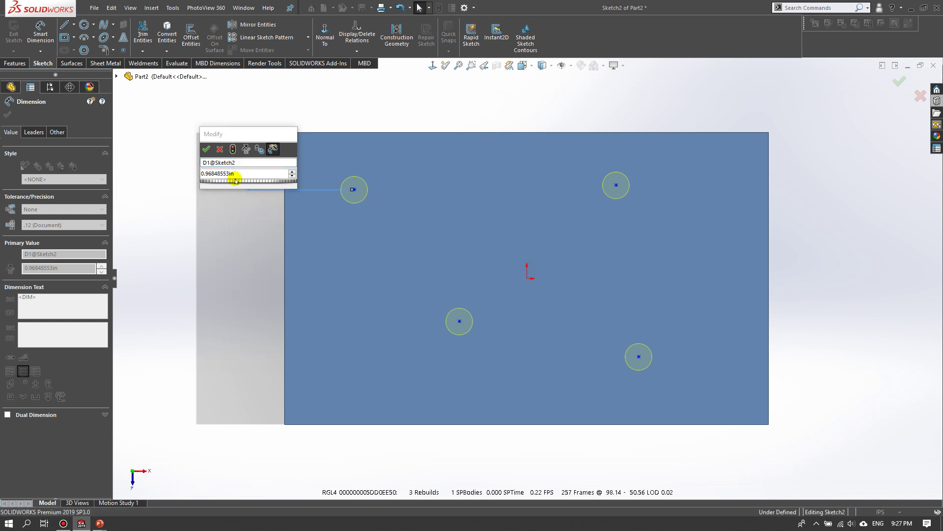
left_click_drag(238, 173, 168, 175)
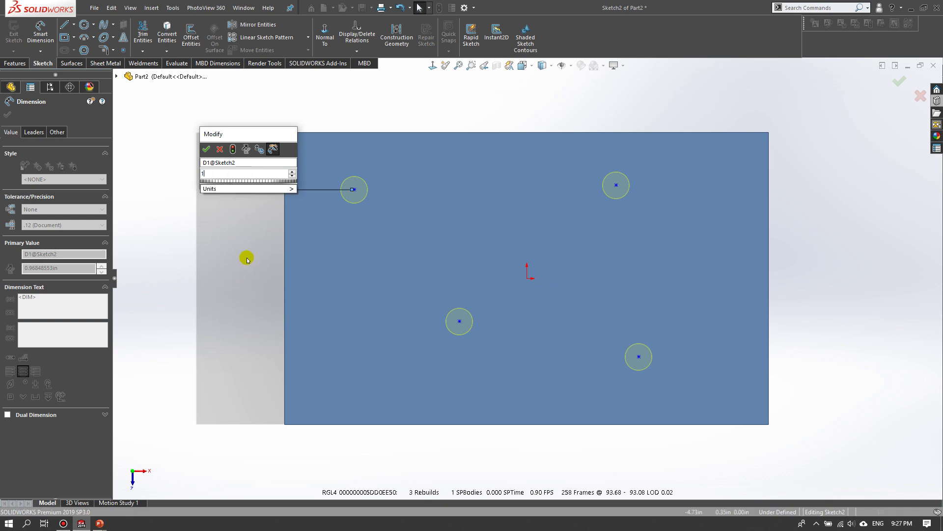
type("1")
left_click(233, 149)
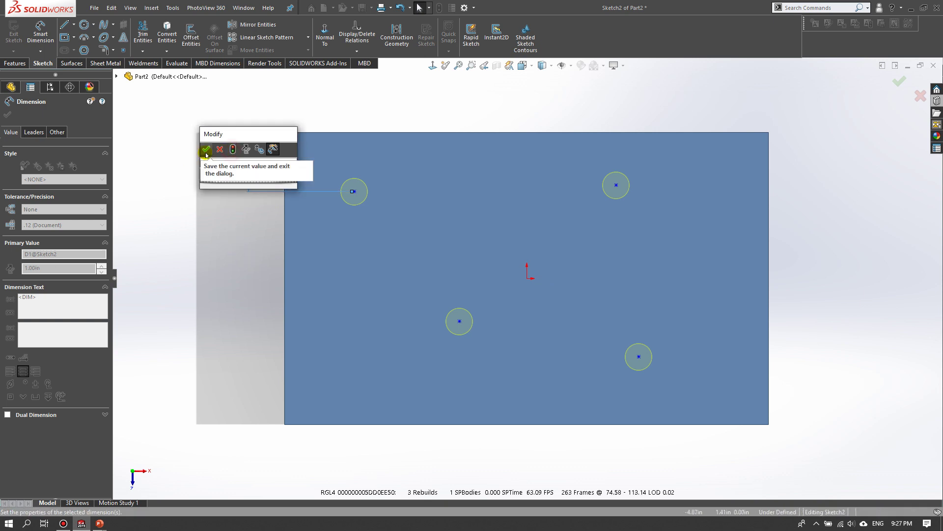
left_click(206, 150)
Dimension the upper-left hole's center 1 in from the block face's left edge
left_click(355, 192)
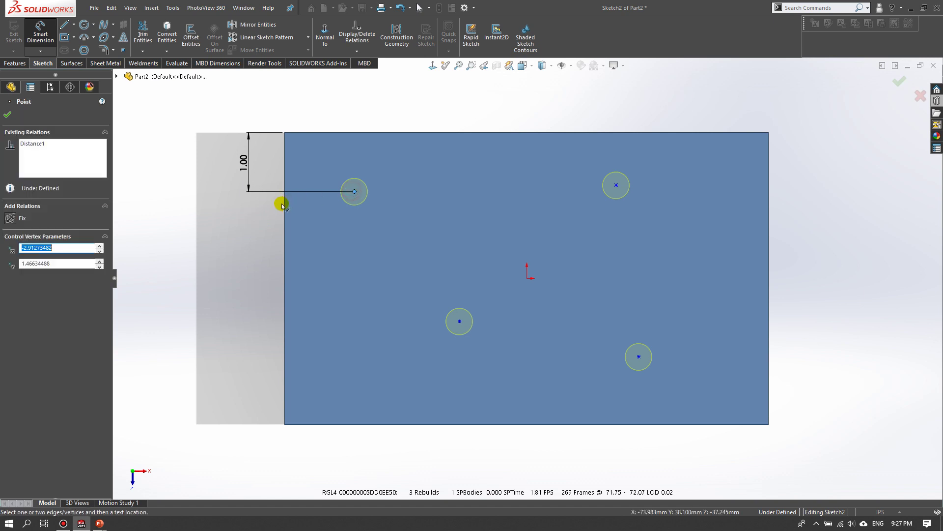
left_click(284, 202)
left_click(304, 118)
type("1in")
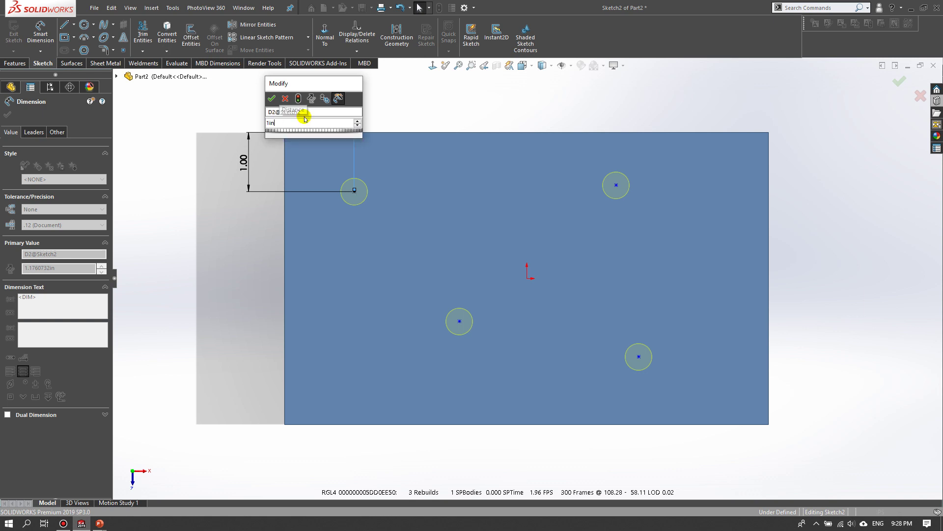
key("Return")
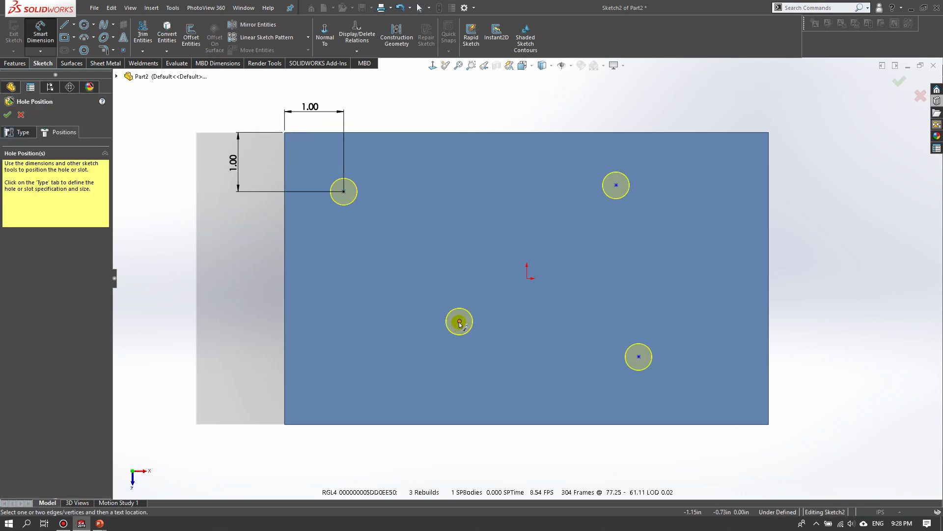
Dimension the horizontal distance between the upper-left hole and the lower-middle hole as 2 in
left_click(459, 321)
left_click(344, 192)
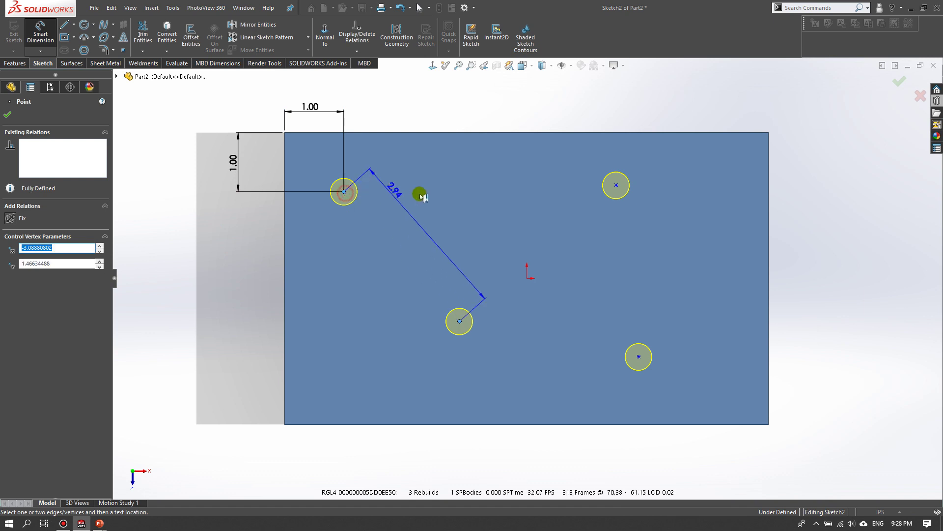
left_click(392, 111)
type("2")
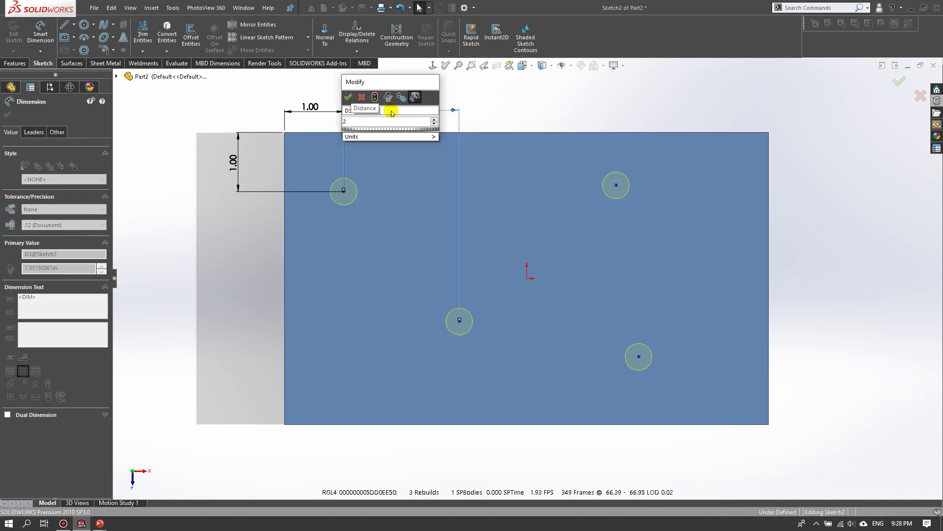
key("Return")
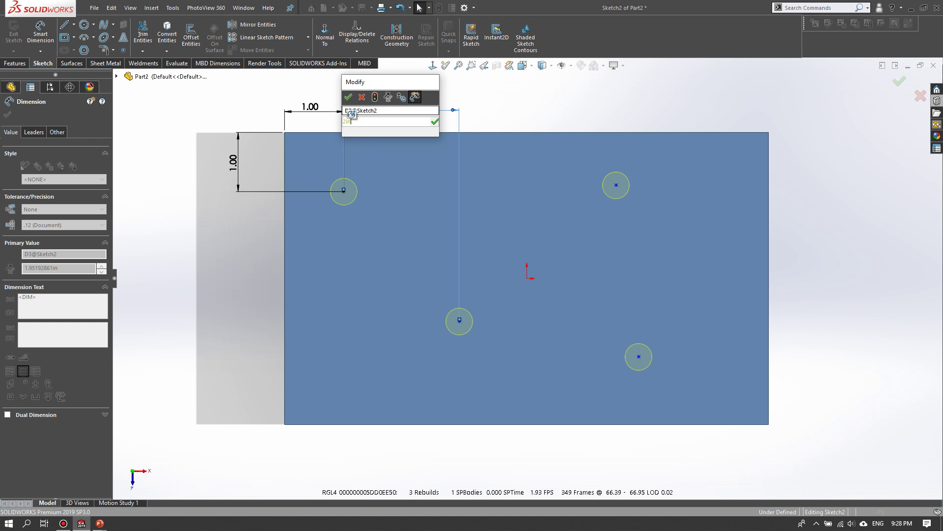
left_click(514, 118)
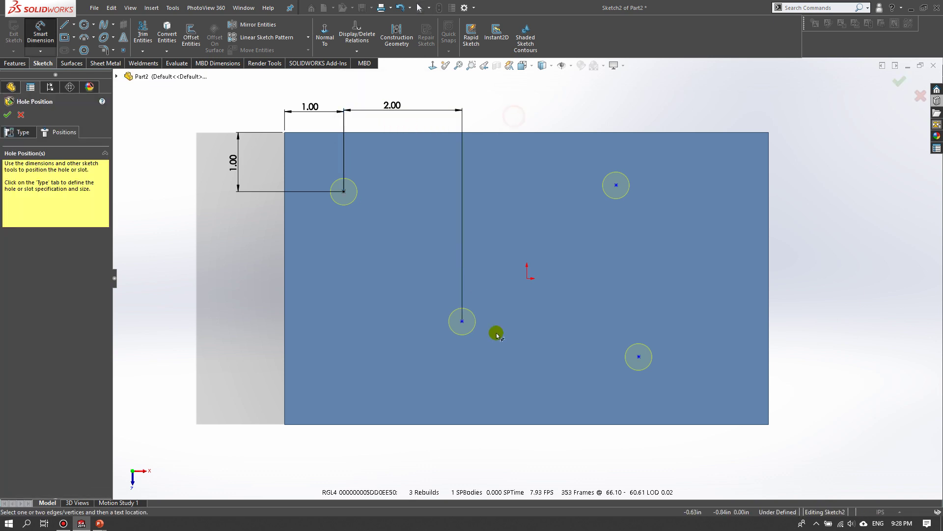
Dimension the vertical distance between the upper-left hole and the lower-middle hole as 2 in
left_click(462, 321)
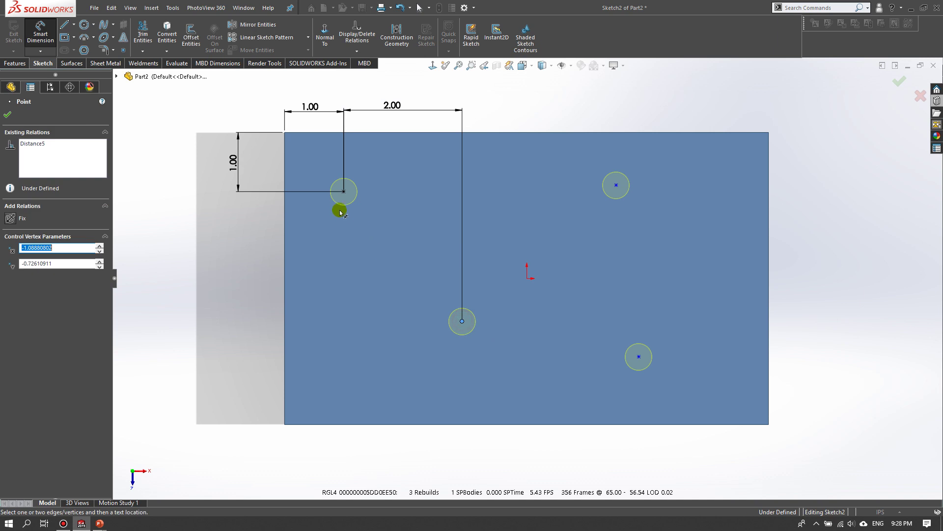
left_click(343, 192)
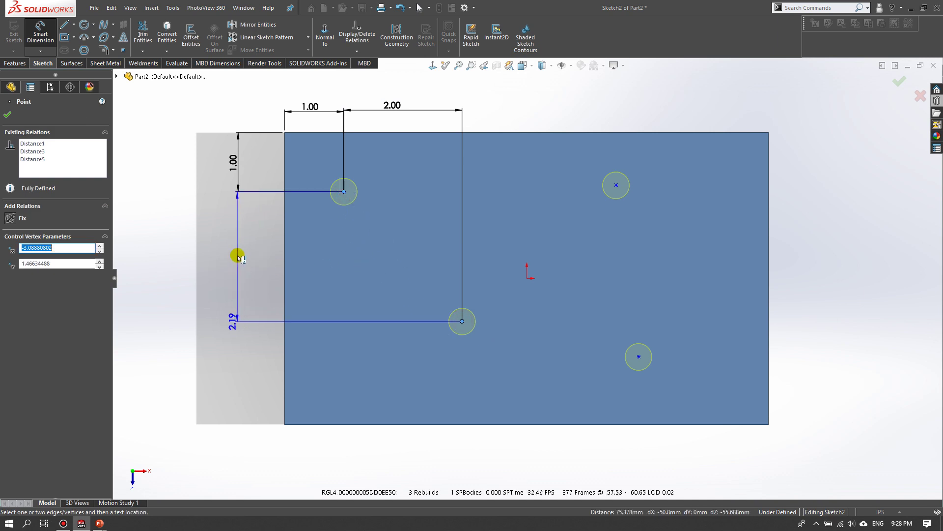
left_click(237, 255)
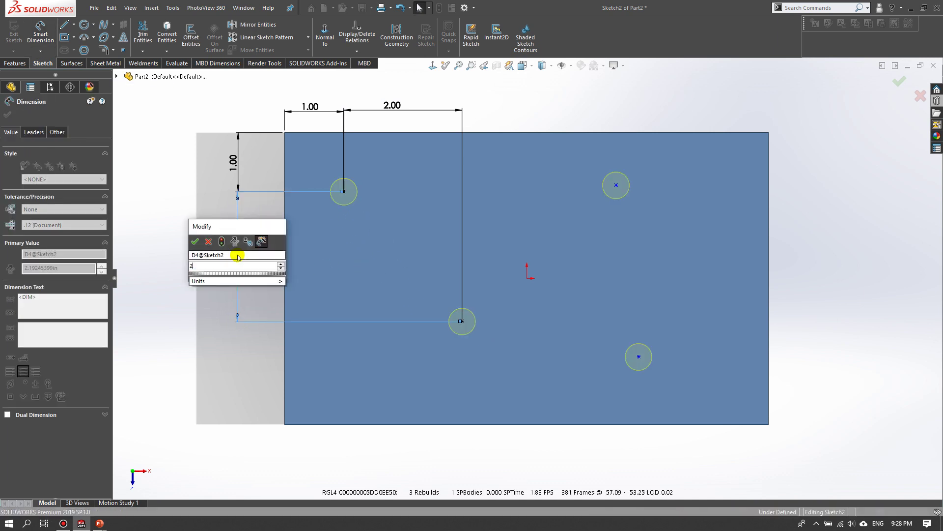
type("2")
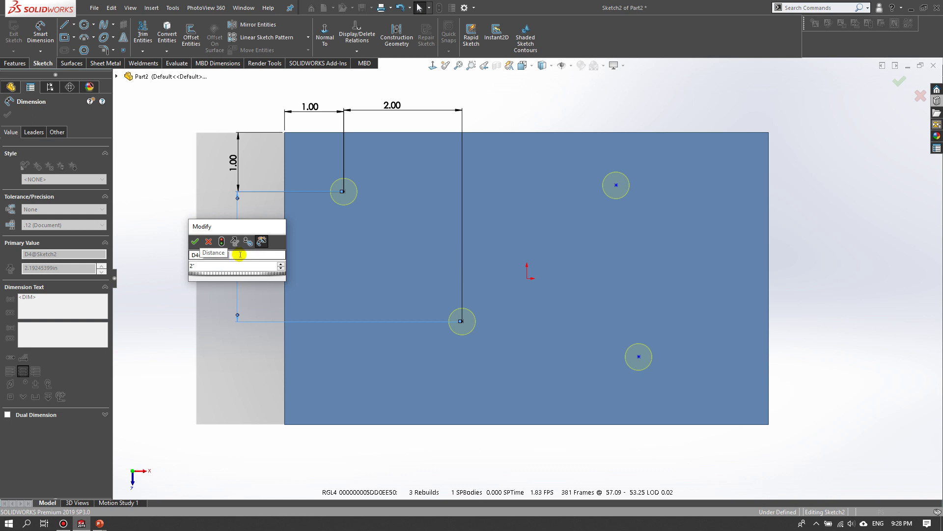
left_click(194, 241)
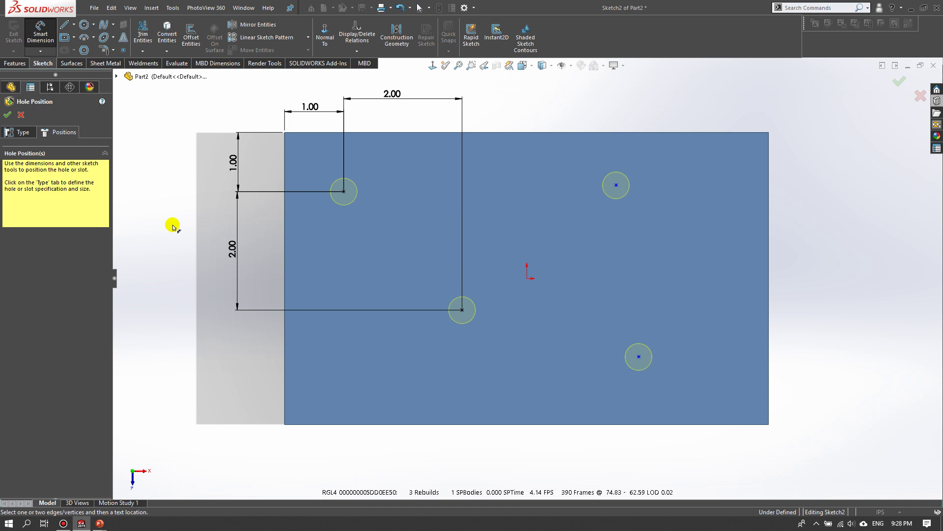
Delete the two undimensioned hole points on the right half of the face and complete the tapped hole feature
right_click(680, 113)
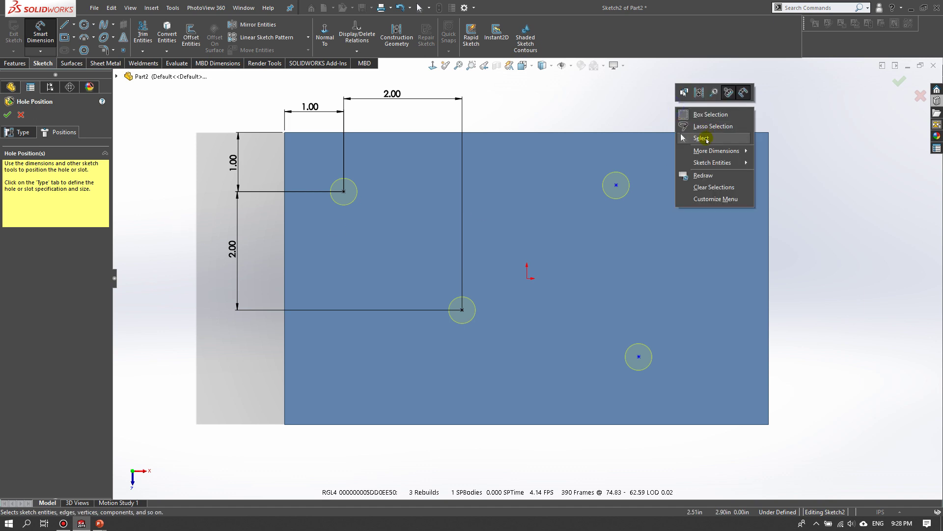
left_click(706, 140)
left_click_drag(584, 110, 688, 449)
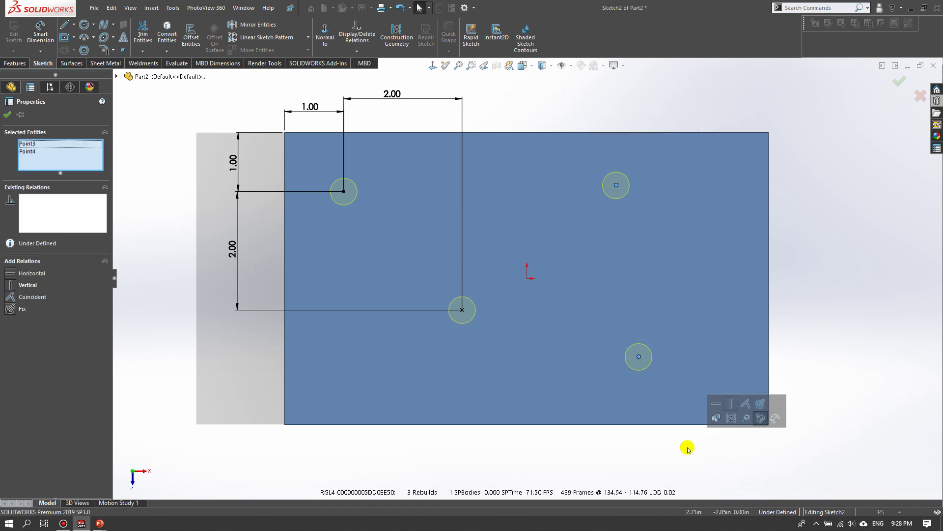
key("Delete")
left_click(788, 273)
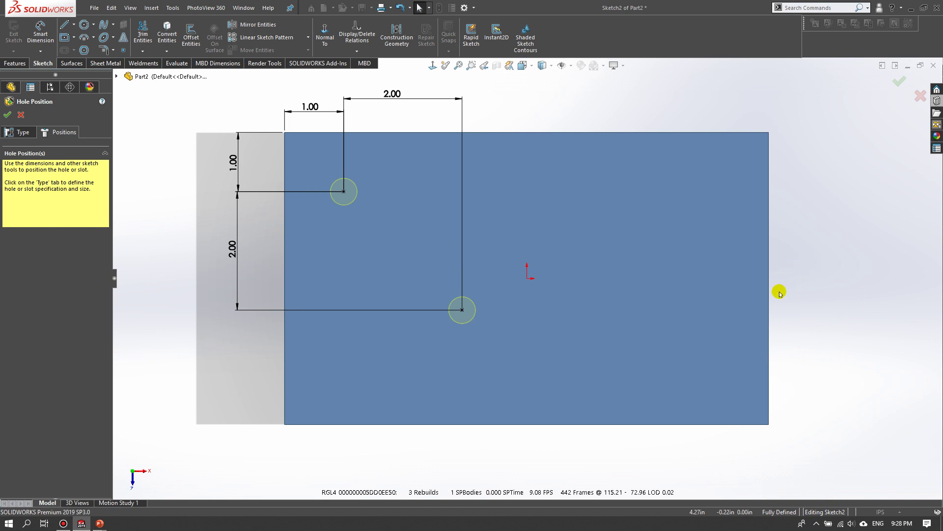
left_click(7, 115)
Examine the tapped holes in the block up close and from several angles
middle_click_drag(827, 268, 575, 106)
scroll(480, 257, "down", 10)
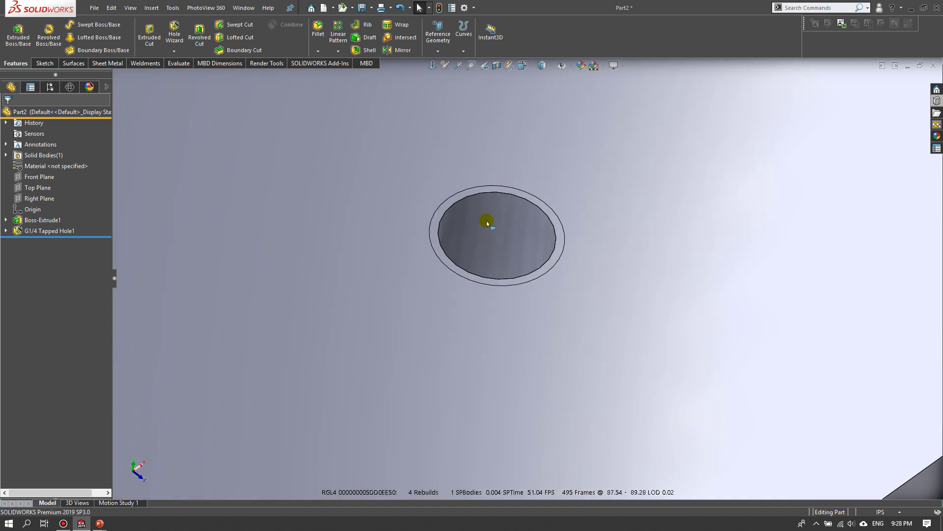
scroll(488, 219, "up", 3)
middle_click_drag(489, 219, 472, 287)
scroll(526, 311, "up", 8)
middle_click_drag(526, 312, 558, 198)
scroll(539, 196, "down", 3)
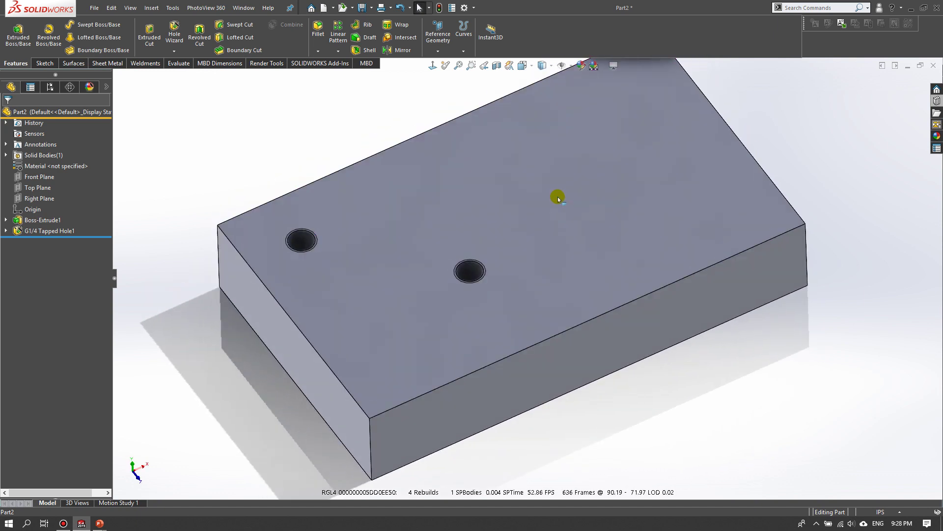
Start a sketch on the block's top face, viewed normal to it, and draw a circle centered on the origin
left_click(558, 198)
left_click(555, 166)
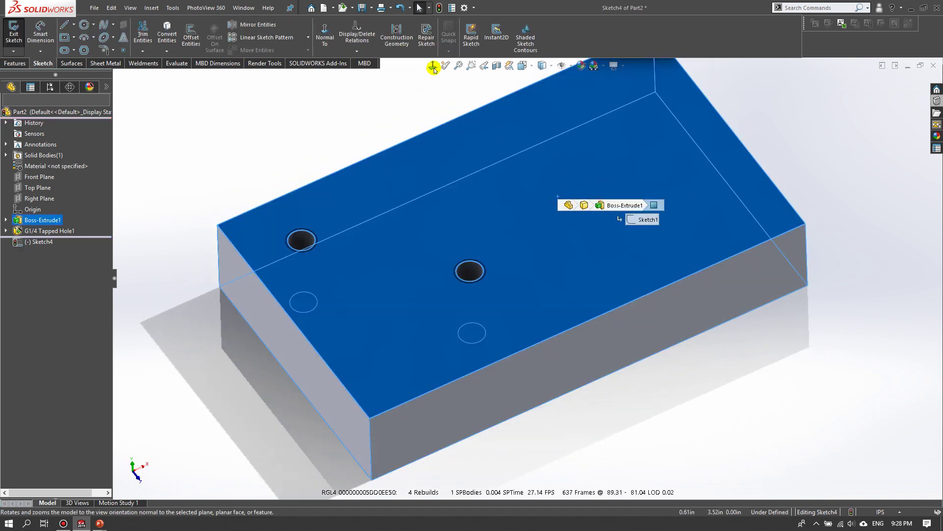
left_click(433, 65)
right_click_drag(175, 195, 238, 205)
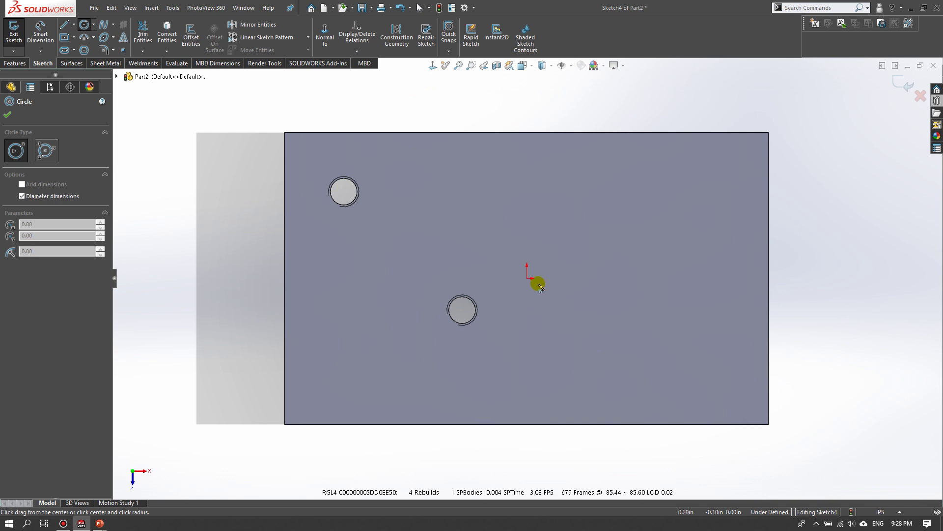
left_click(528, 278)
left_click(530, 303)
Dimension the circle's diameter as 1 in
right_click_drag(591, 322, 548, 226)
left_click(534, 256)
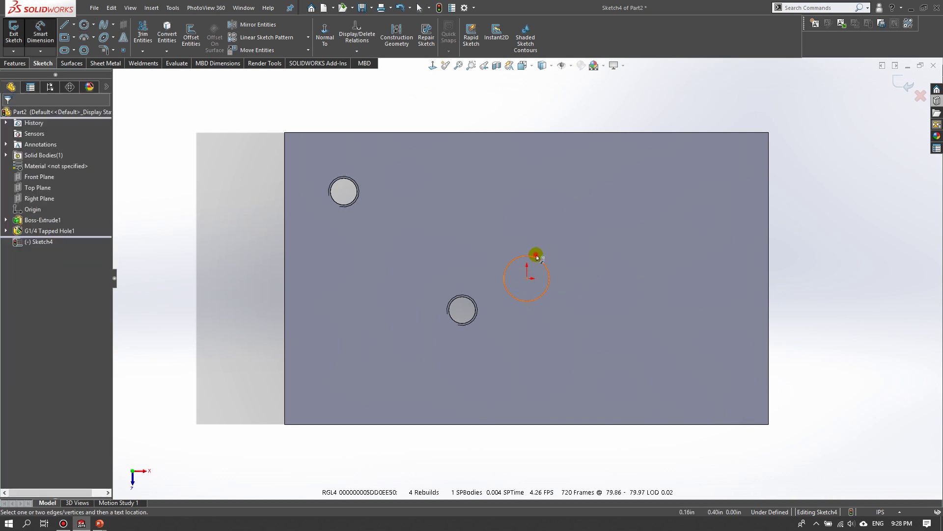
left_click(527, 229)
type("1")
key("Return")
Extrude the circle upward 2 in from the sketch plane with a Blind end condition and Merge result turned off
middle_click_drag(894, 235, 564, 204)
scroll(563, 204, "down", 2)
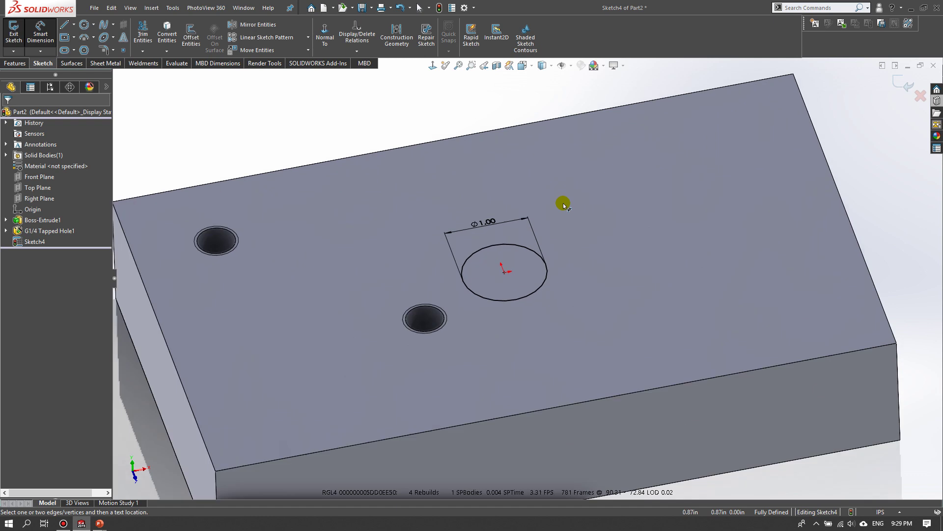
left_click(15, 63)
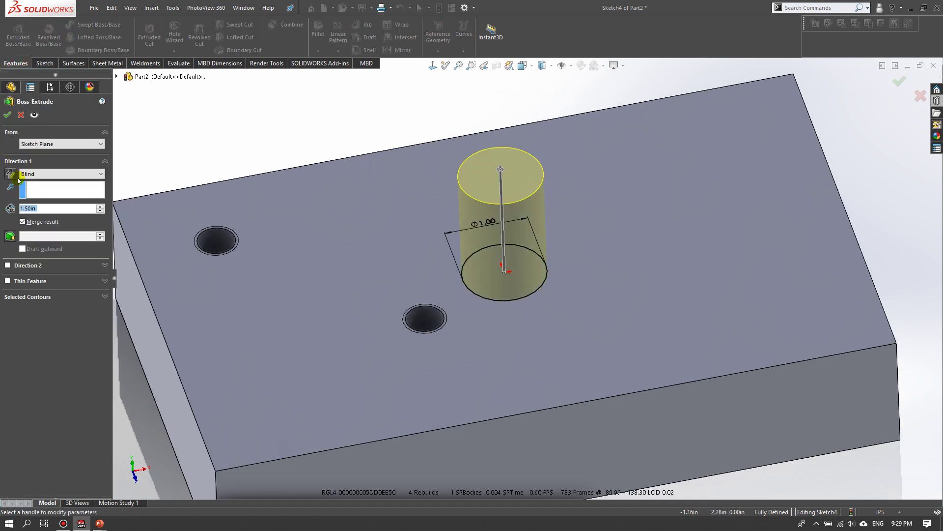
left_click(23, 221)
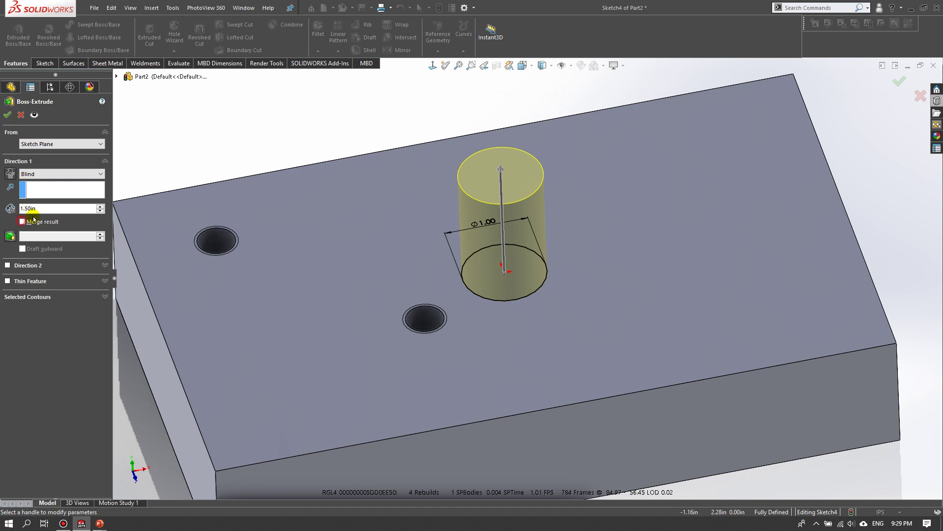
left_click(39, 207)
double_click(52, 213)
type("2IN")
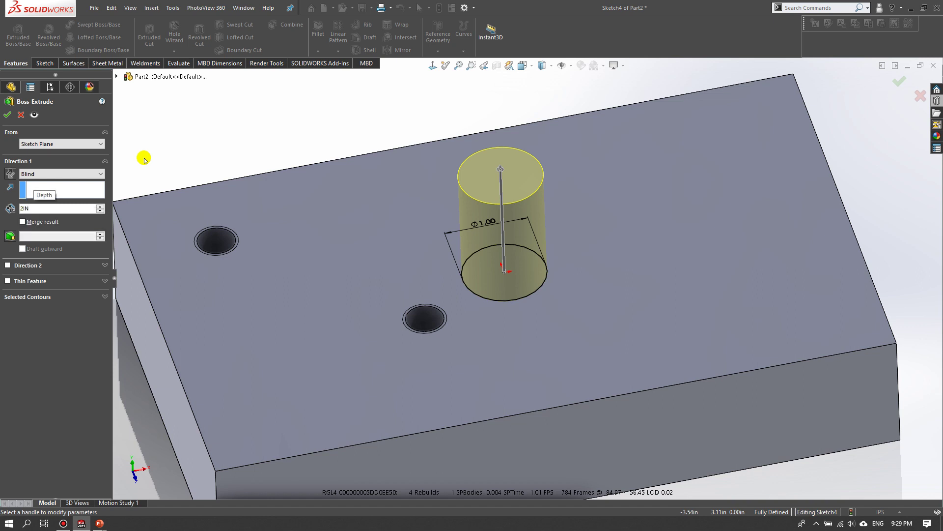
key("Return")
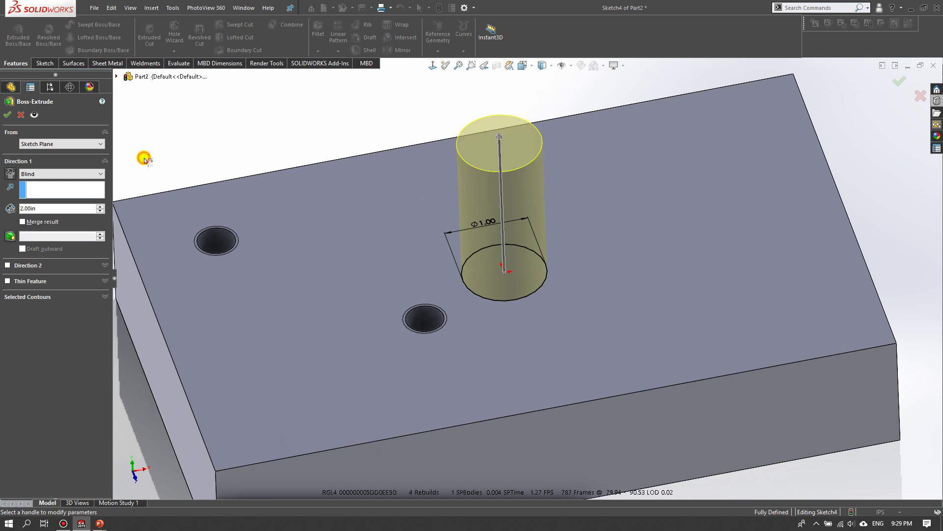
left_click(296, 124)
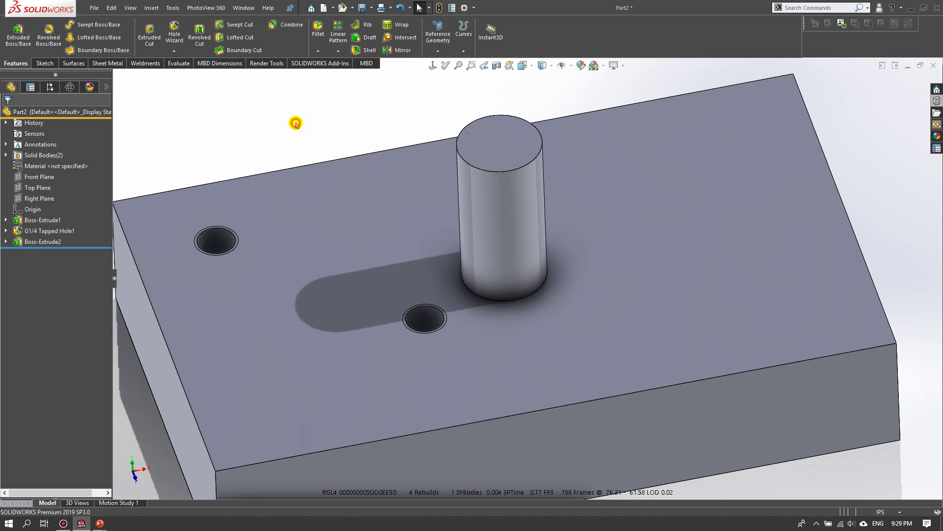
scroll(596, 242, "up", 3)
mouse_move(595, 242)
middle_mouse_down()
mouse_move(607, 219)
mouse_move(590, 207)
mouse_move(594, 177)
middle_mouse_up()
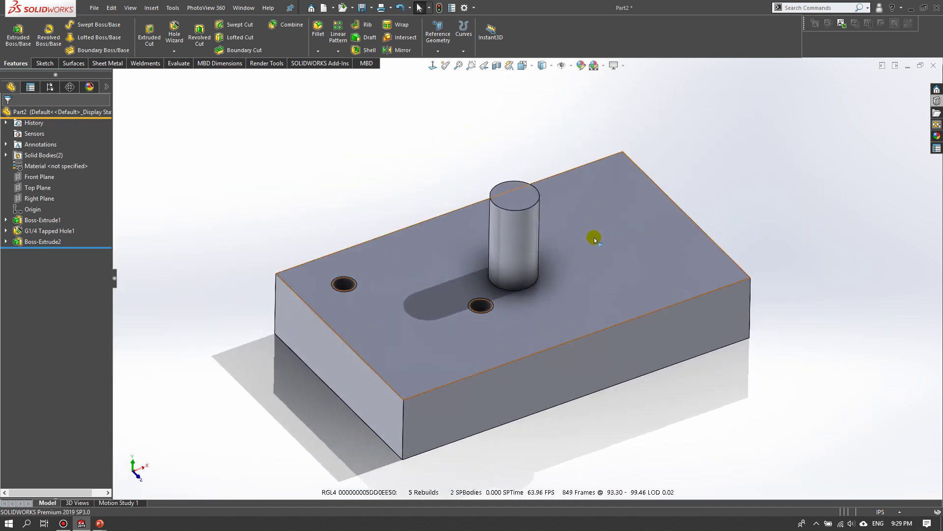
Start a Thread feature on the cylinder, accept the nominal-profile notice, and select its top circular edge as the thread location
scroll(370, 167, "down", 3)
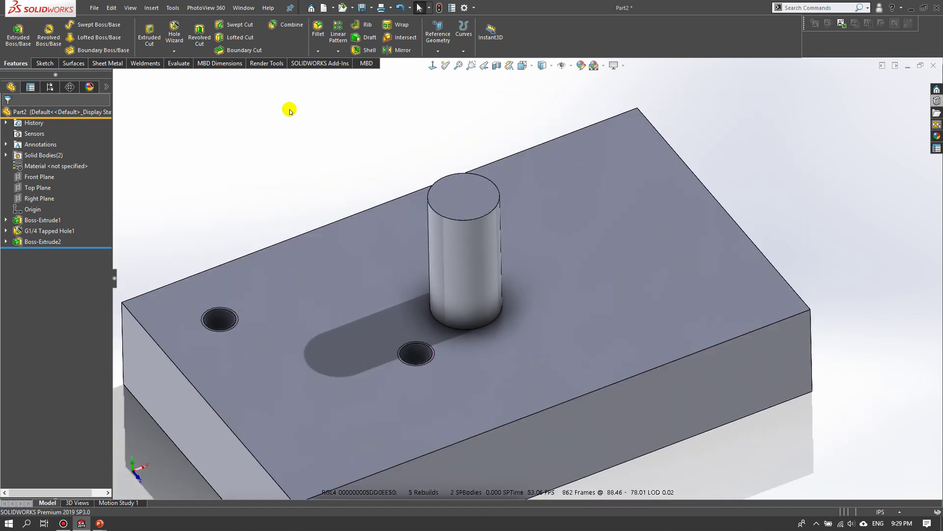
left_click(174, 51)
left_click(178, 87)
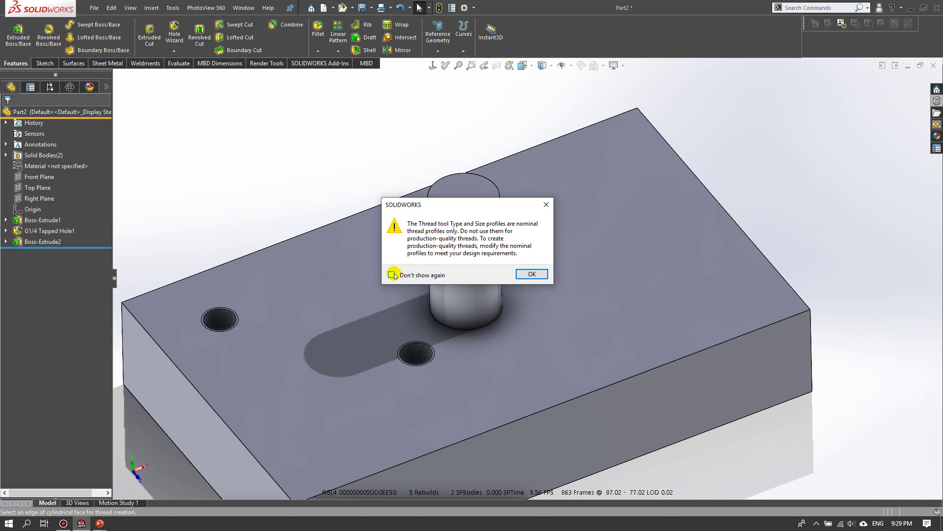
left_click_drag(437, 206, 274, 155)
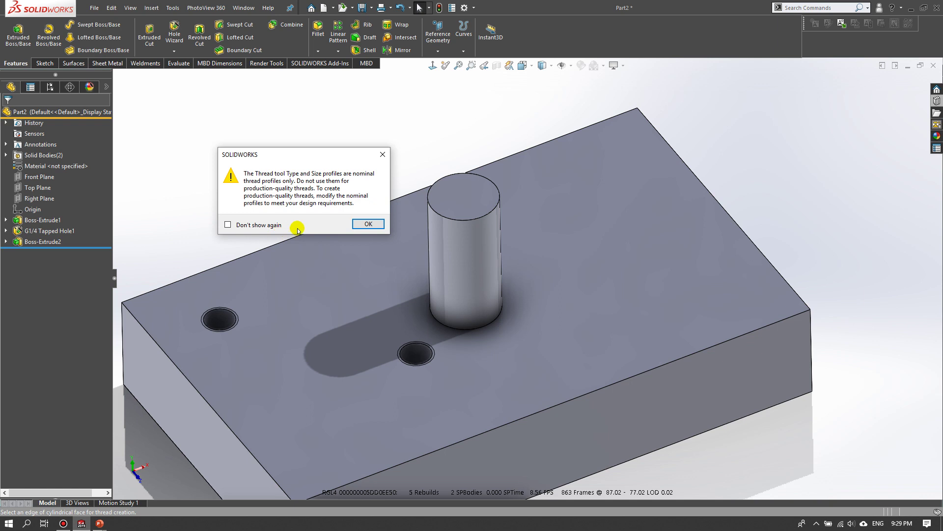
left_click(363, 224)
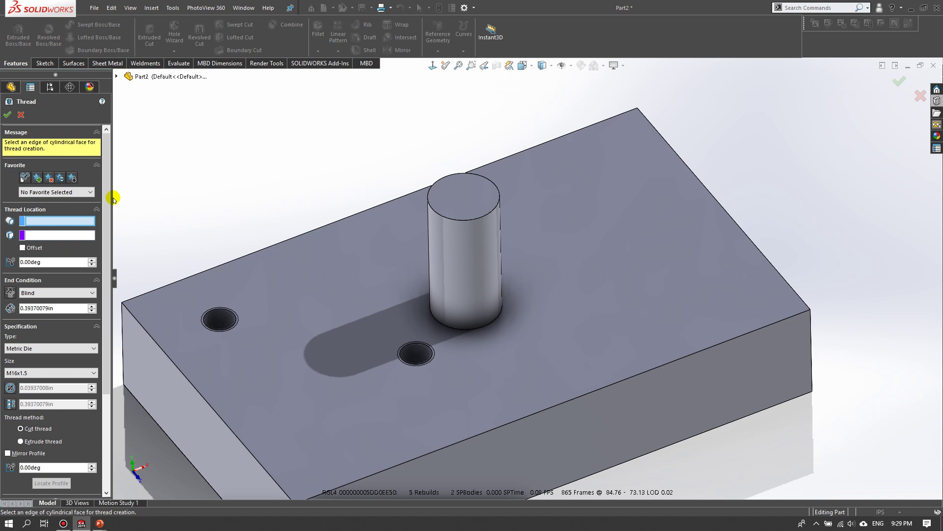
scroll(111, 201, "down", 1)
scroll(111, 193, "up", 1)
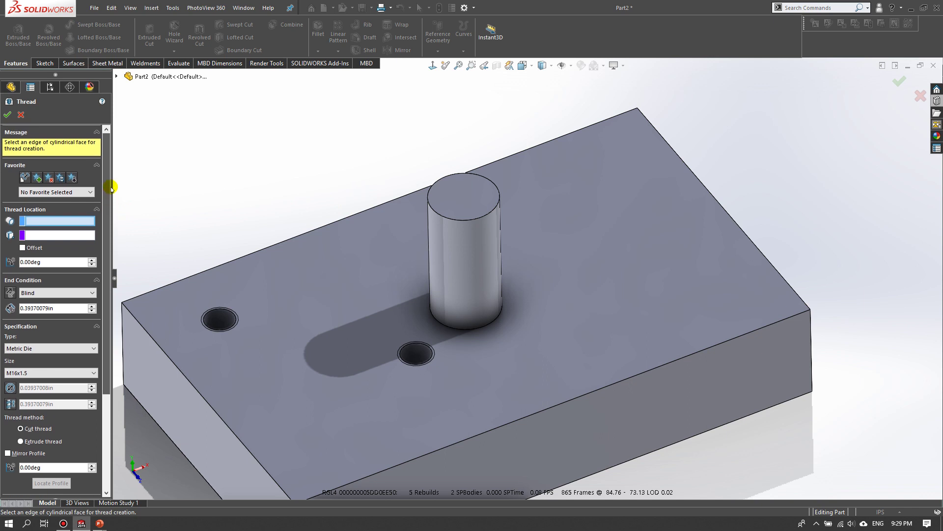
left_click(64, 221)
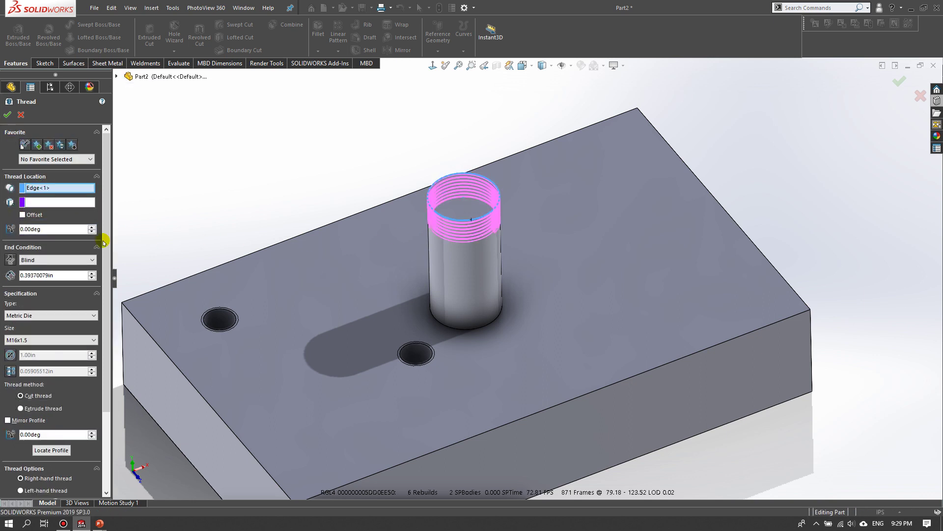
Set the thread's start angle to 180 degrees and check the start point in the preview
left_click(36, 202)
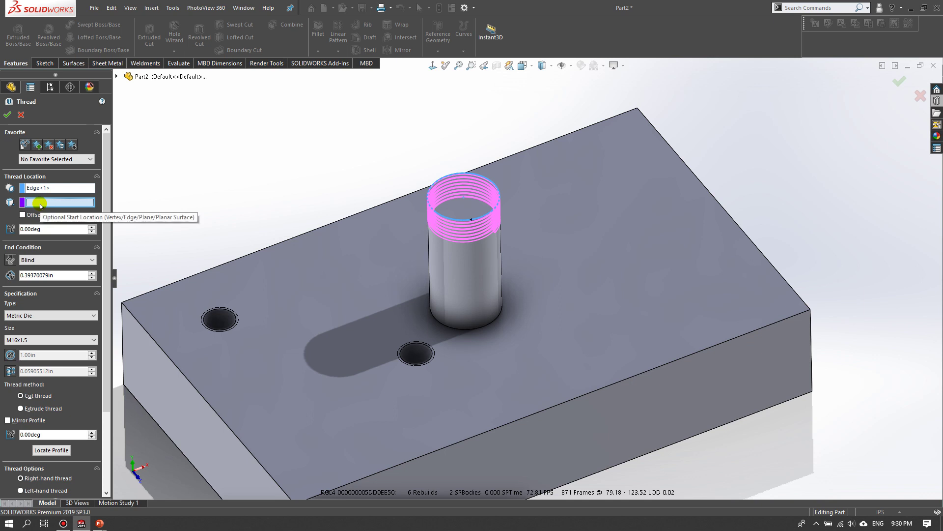
left_click(49, 262)
left_click(45, 269)
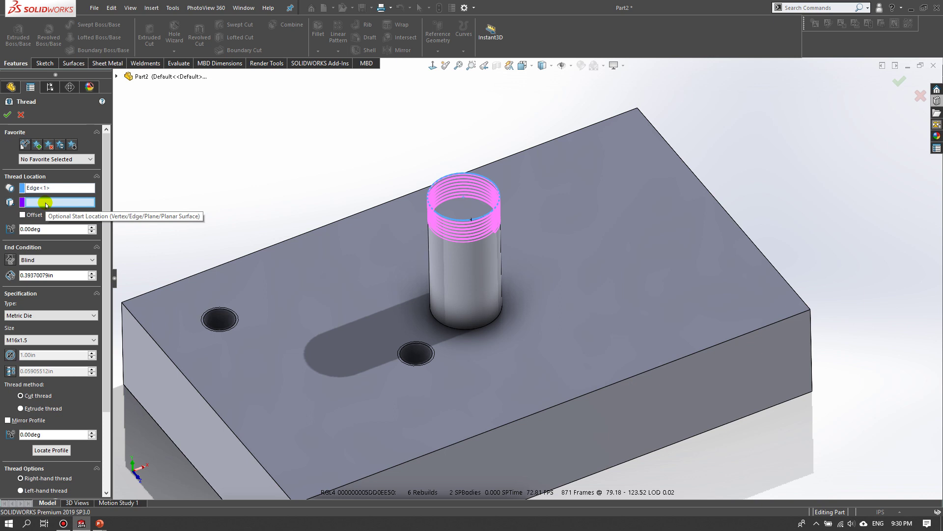
double_click(52, 230)
left_click_drag(24, 229, 12, 229)
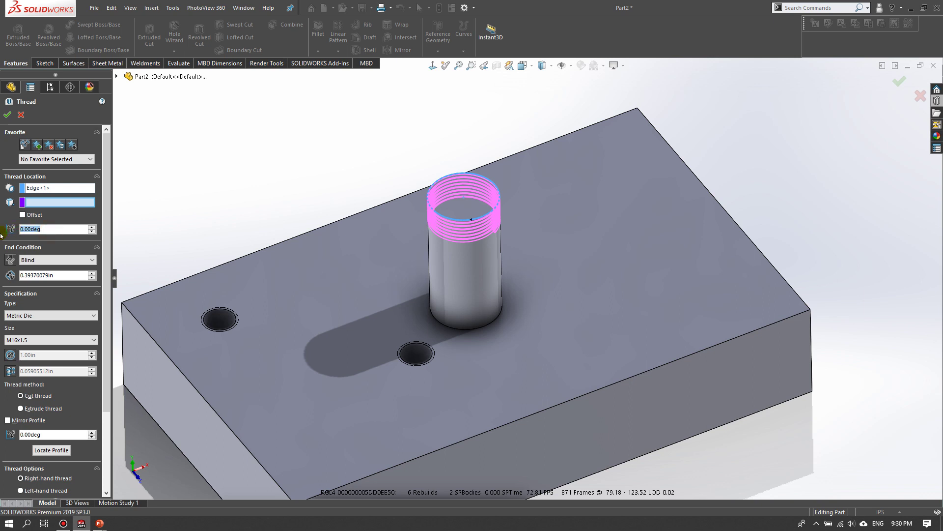
type("1")
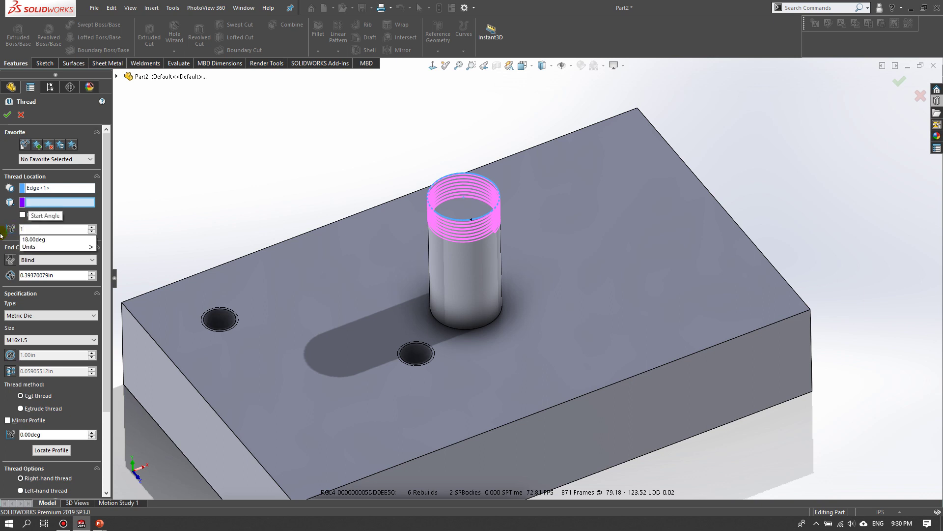
type("80")
key("Return")
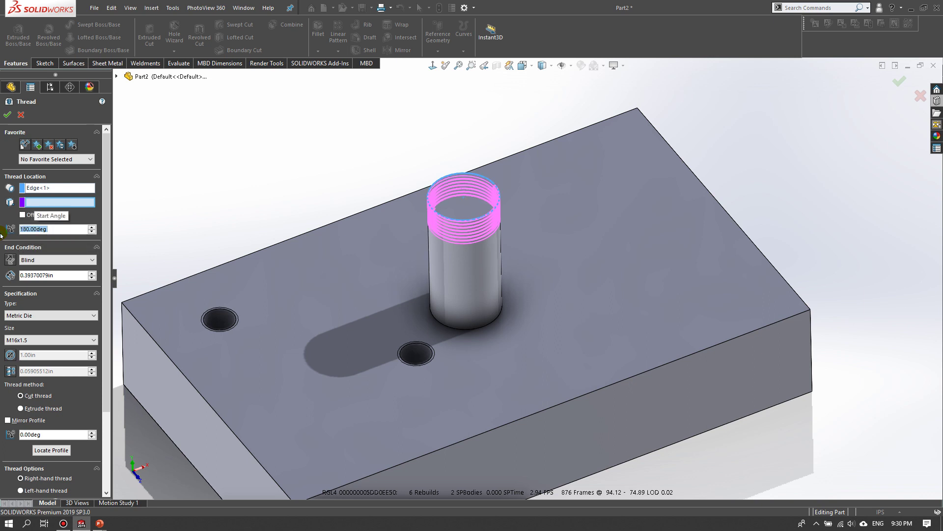
scroll(546, 221, "down", 5)
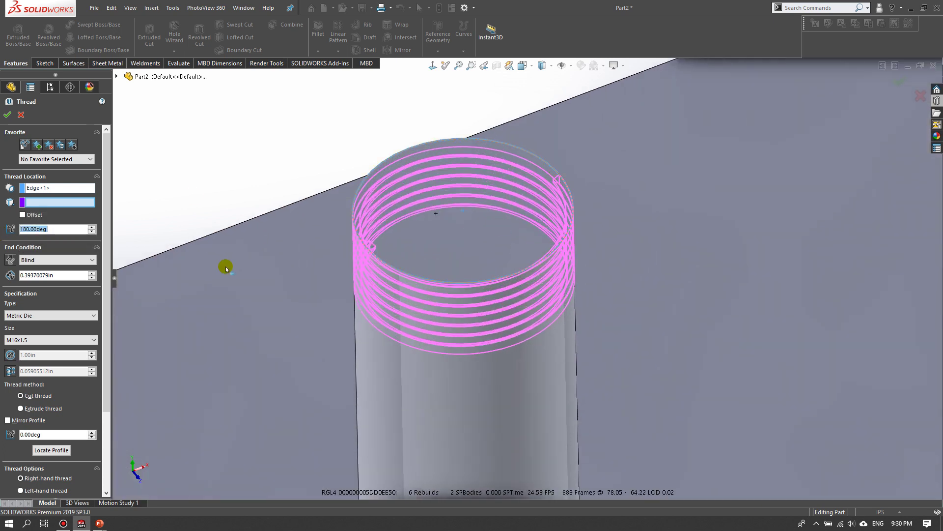
Set the thread's start angle to 270 degrees
left_click(8, 229)
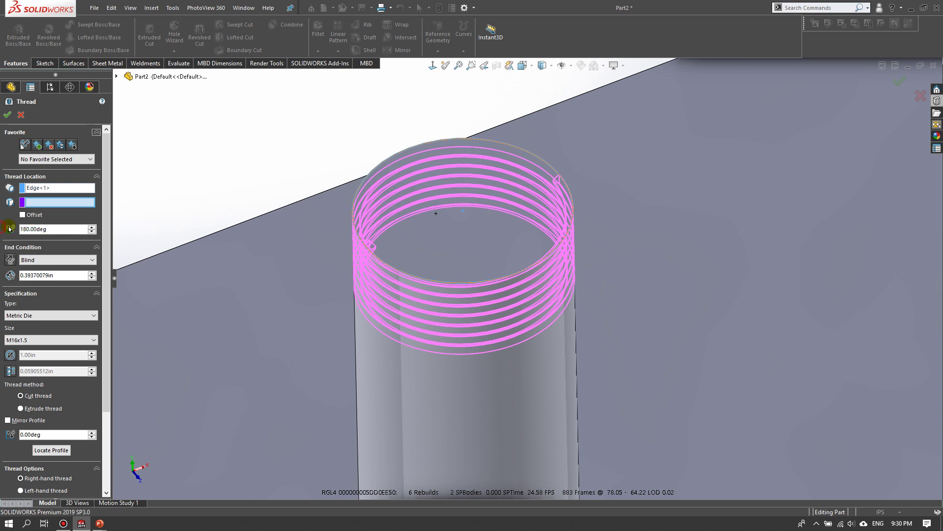
type("270")
key("Return")
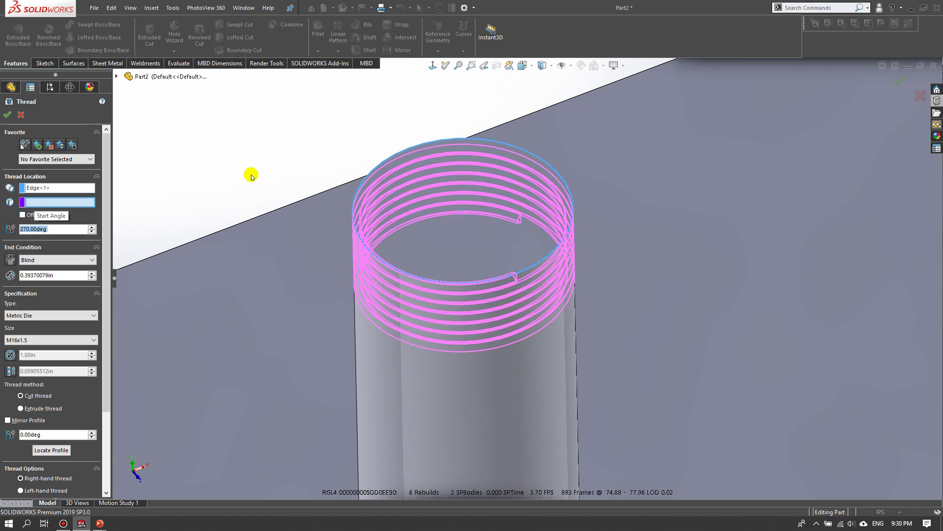
Define the thread length by the Revolutions end condition with 10 revolutions
left_click(46, 260)
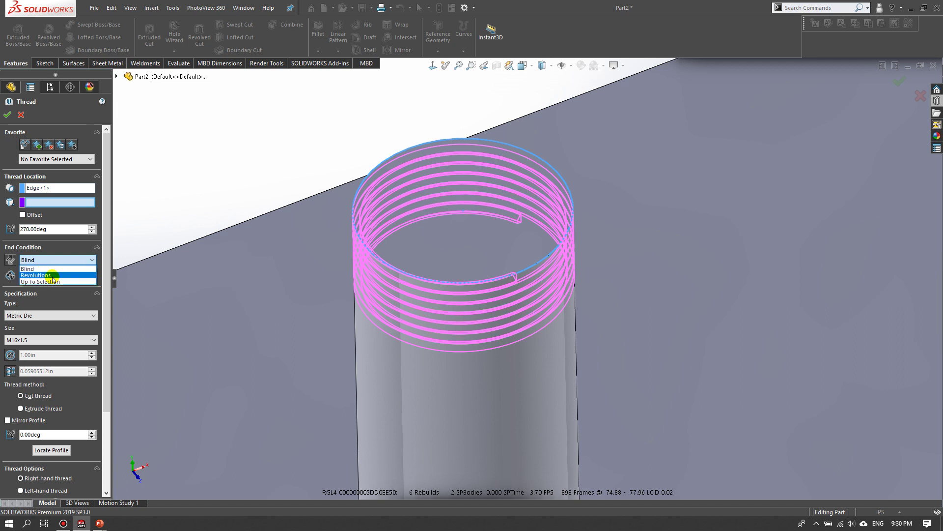
left_click(50, 274)
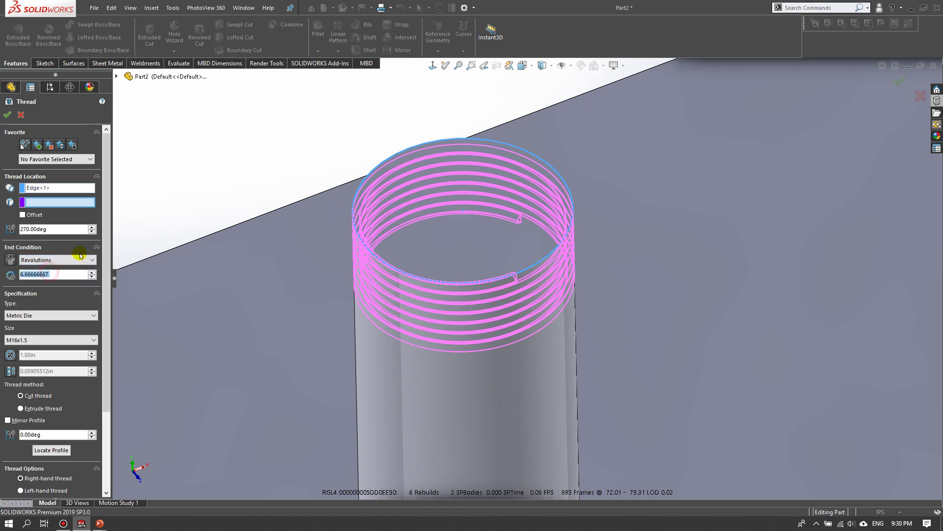
double_click(59, 274)
type("10")
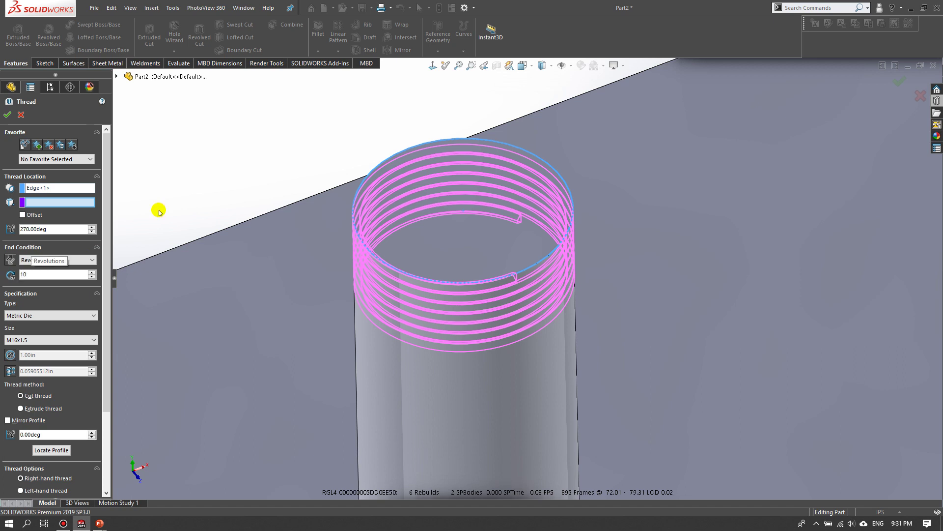
scroll(159, 211, "up", 6)
middle_click_drag(460, 228, 518, 200)
scroll(181, 261, "down", 3)
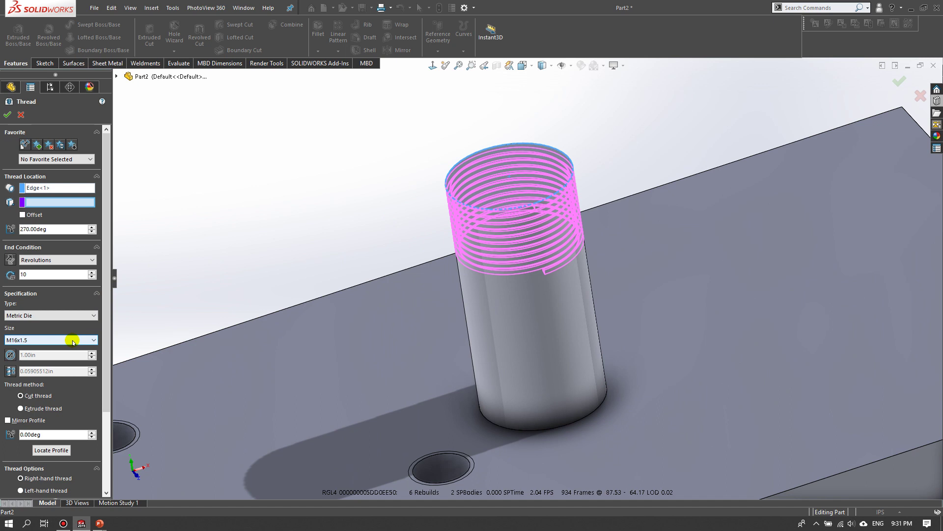
Choose the M24x2.0 Metric Die size and create the thread on the cylinder
left_click(73, 340)
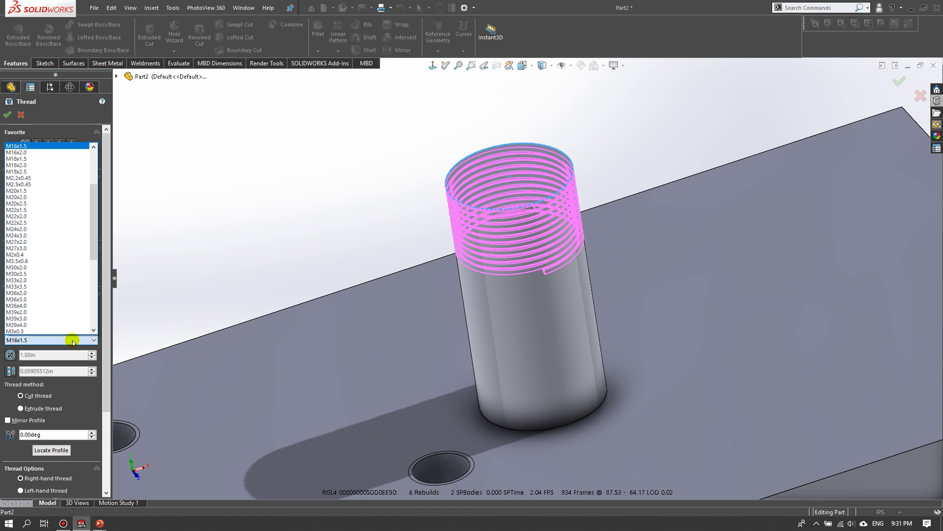
left_click_drag(94, 230, 93, 249)
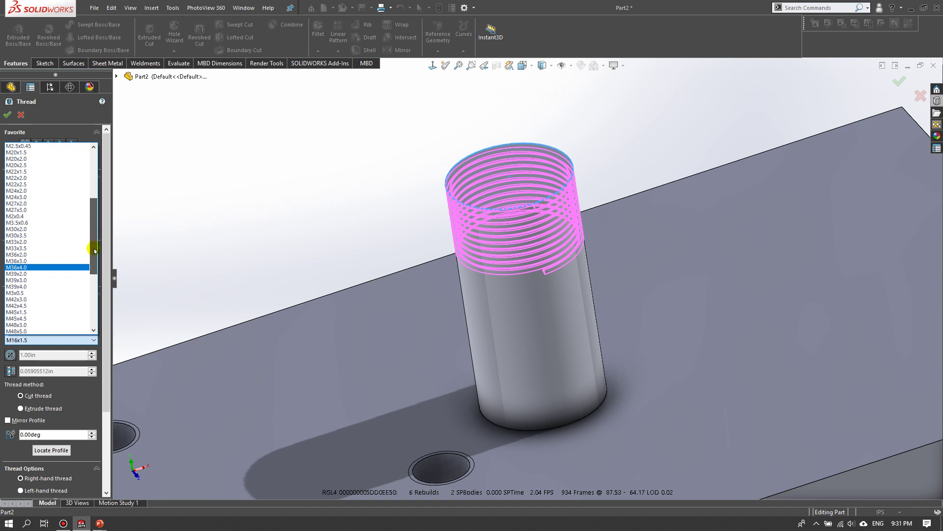
left_click(34, 191)
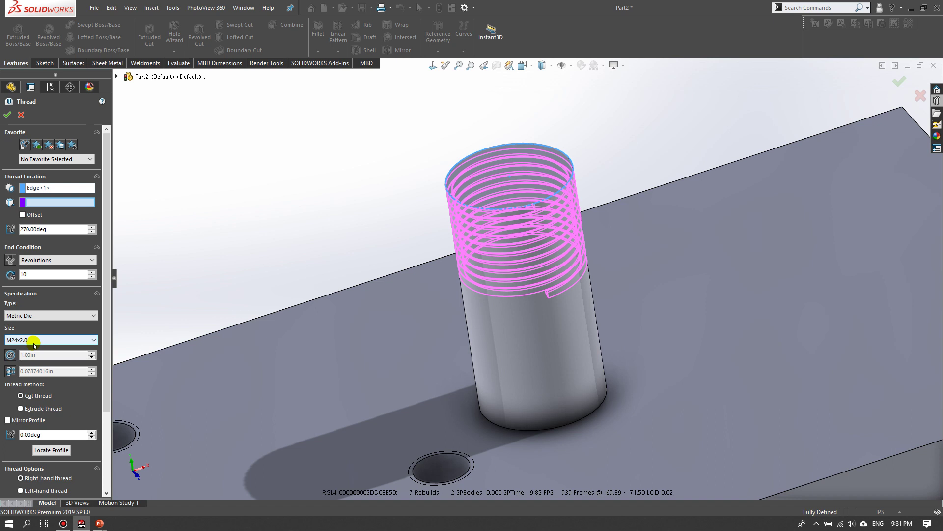
left_click(8, 115)
Examine the thread cut on the cylinder up close and from several angles
scroll(468, 266, "up", 3)
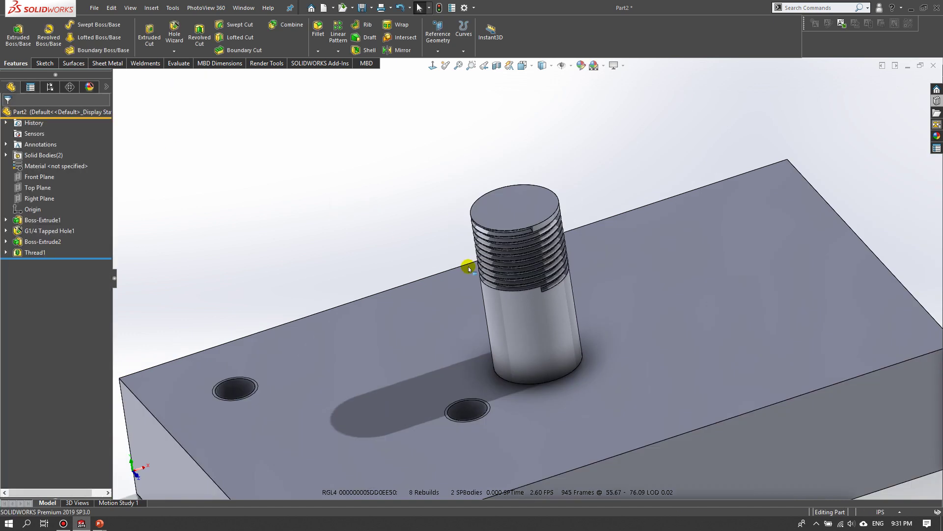
scroll(523, 258, "down", 5)
middle_click_drag(523, 258, 678, 251)
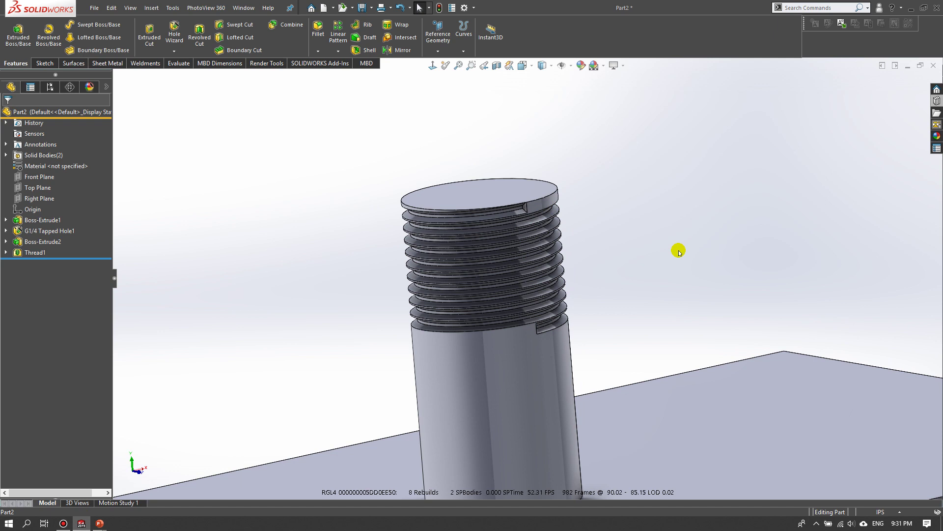
scroll(659, 268, "up", 5)
middle_click_drag(647, 280, 600, 331)
scroll(600, 375, "down", 2)
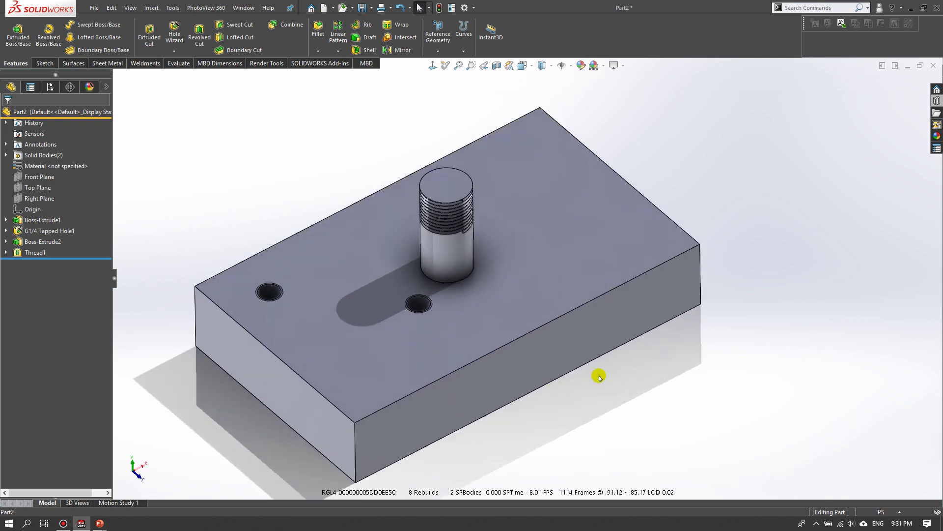
Switch to the PowerPoint slide show to review the list of topics, and return to SOLIDWORKS
mouse_move(99, 523)
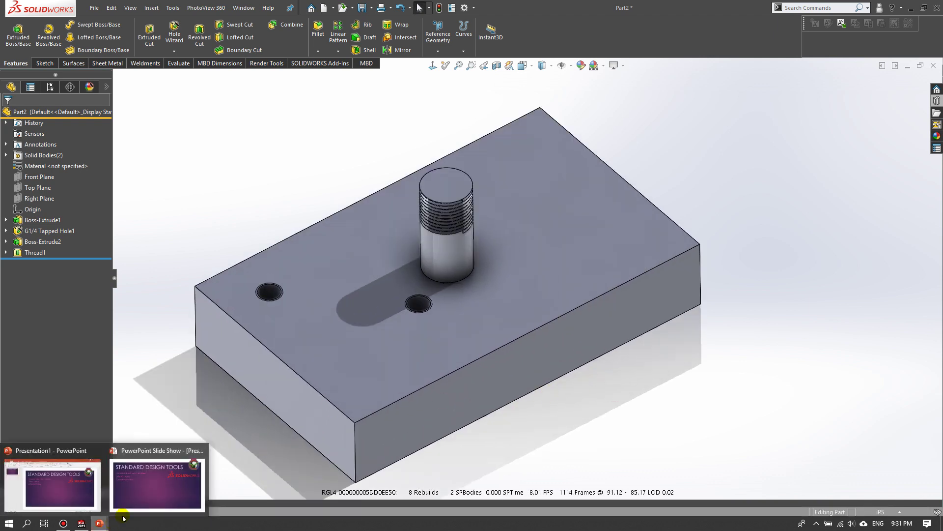
left_click(156, 487)
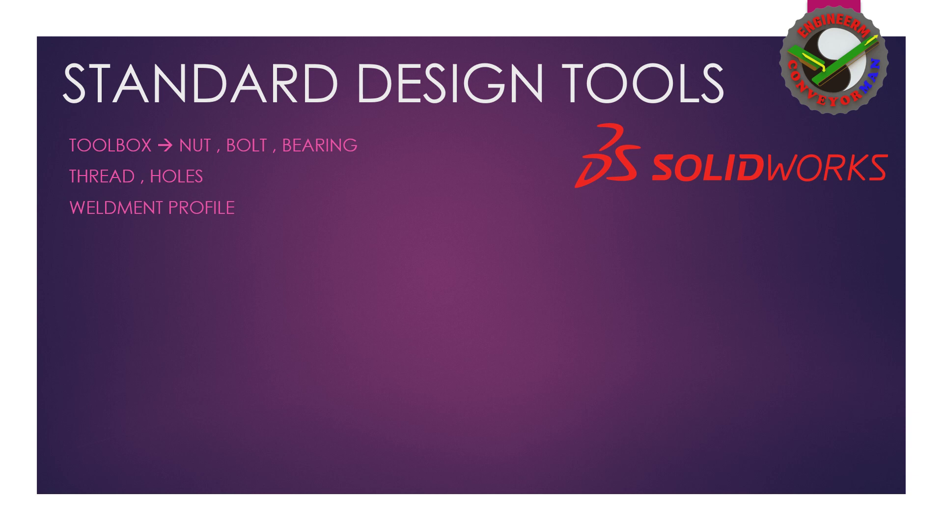
key("super")
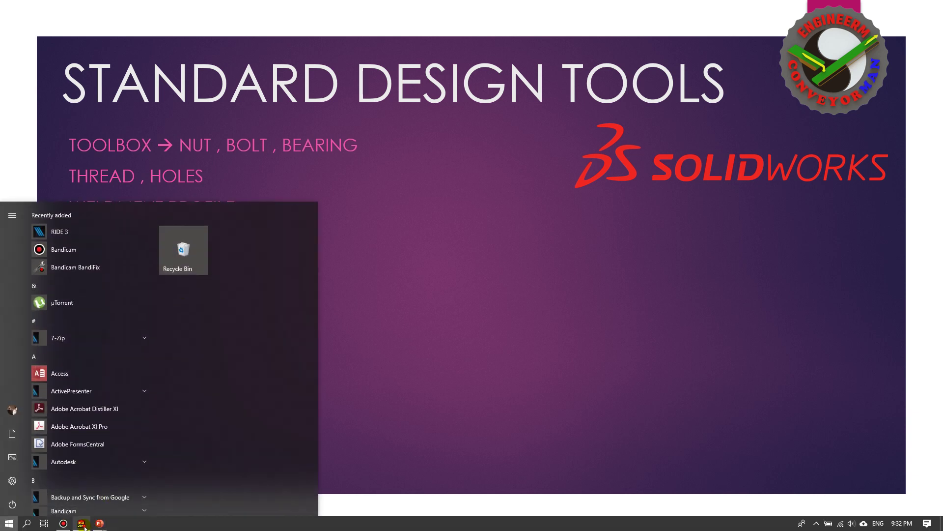
left_click(81, 522)
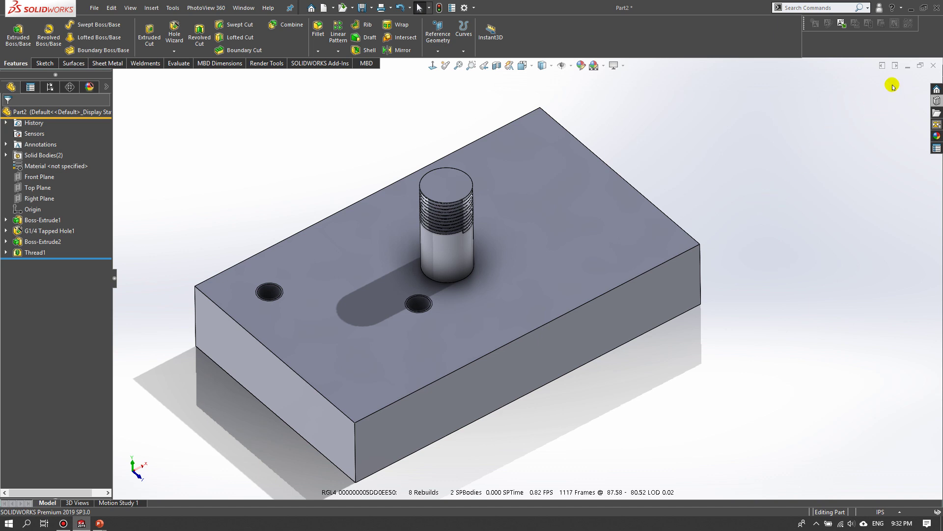
Close the block part without saving it and create a new part from the custom part template
left_click(933, 69)
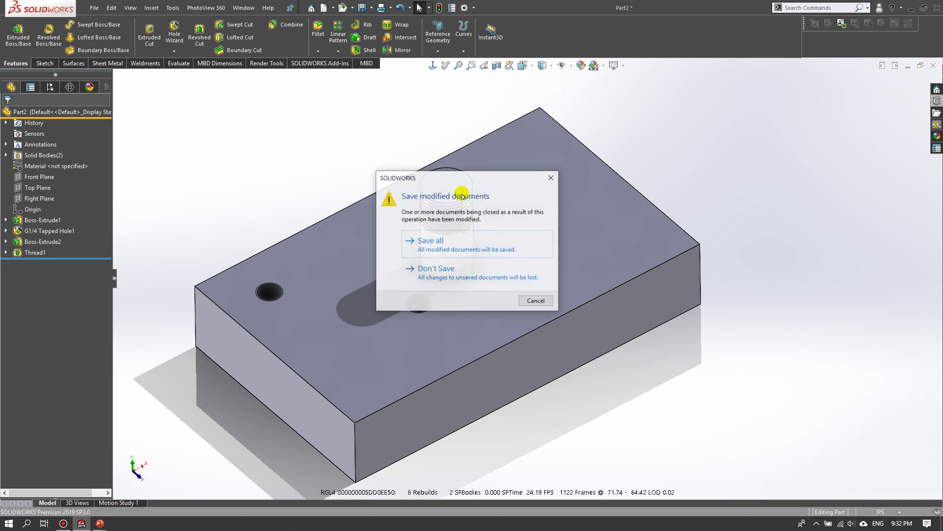
left_click(439, 273)
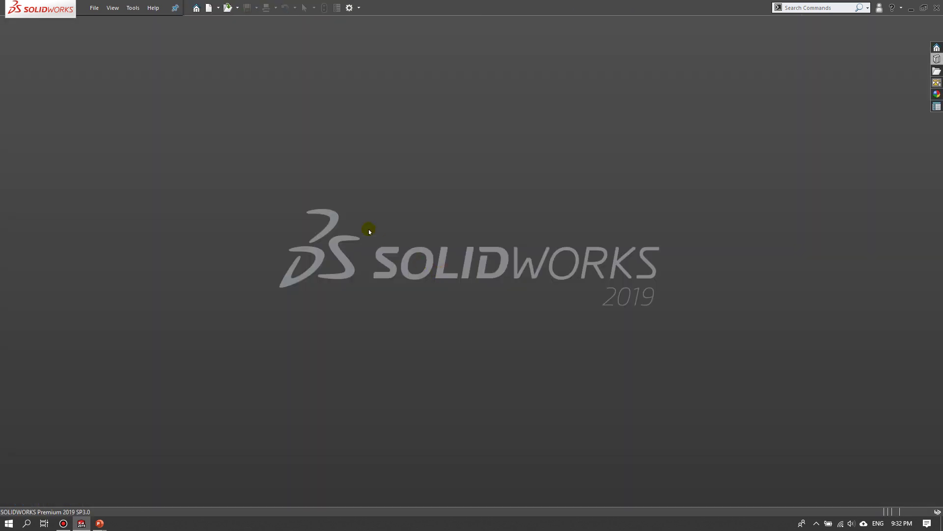
left_click(209, 8)
left_click(201, 142)
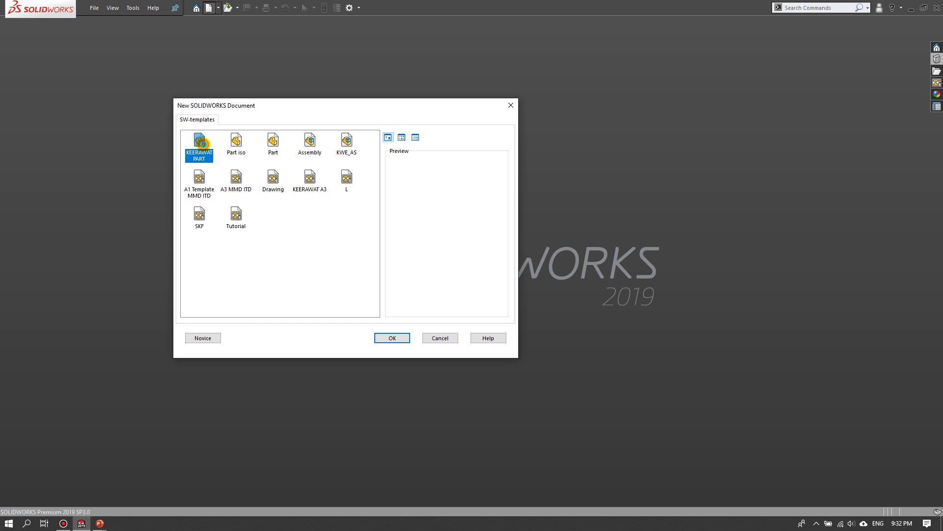
double_click(201, 142)
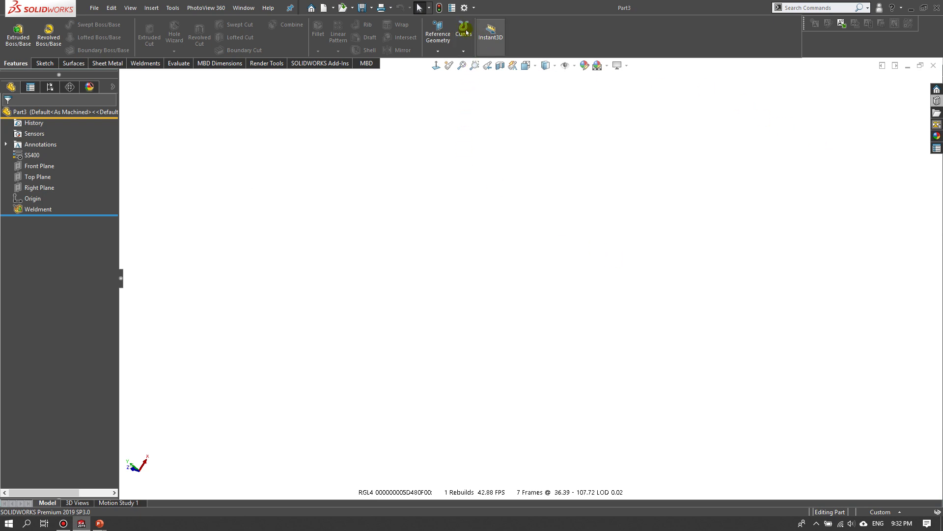
Show the Weldment Profiles folders under File Locations in the system options
left_click(464, 9)
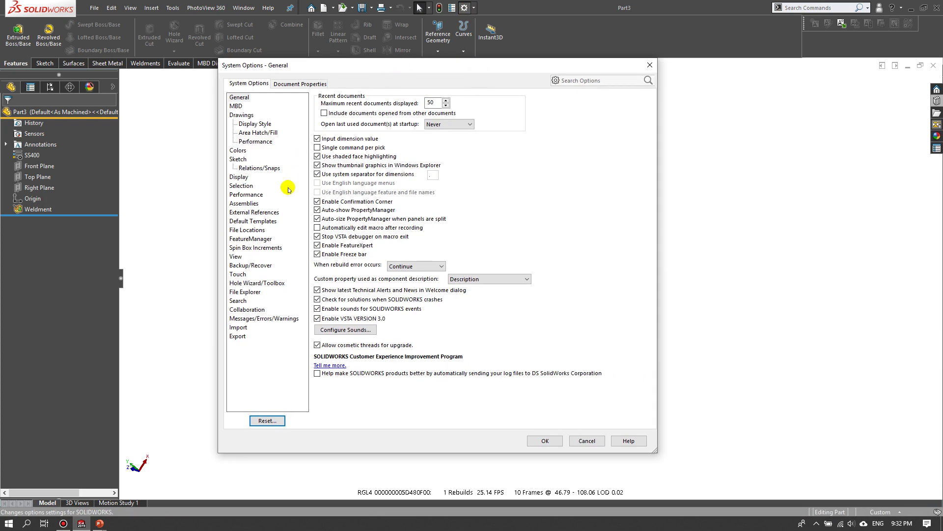
left_click(247, 230)
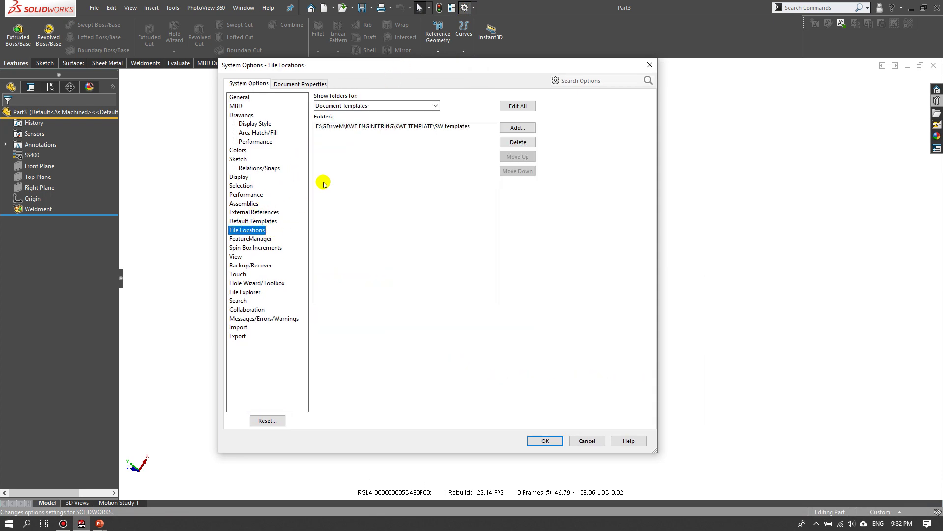
left_click(433, 107)
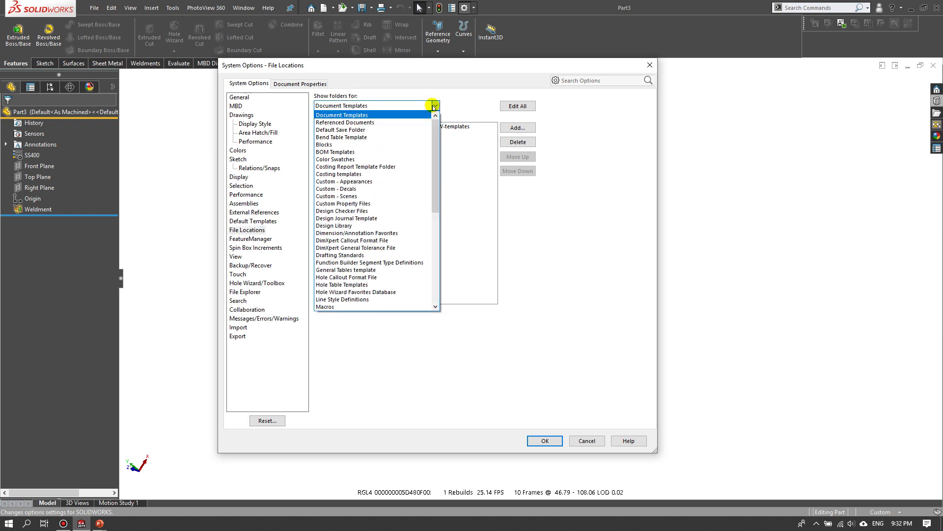
scroll(435, 211, "down", 5)
scroll(436, 210, "down", 1)
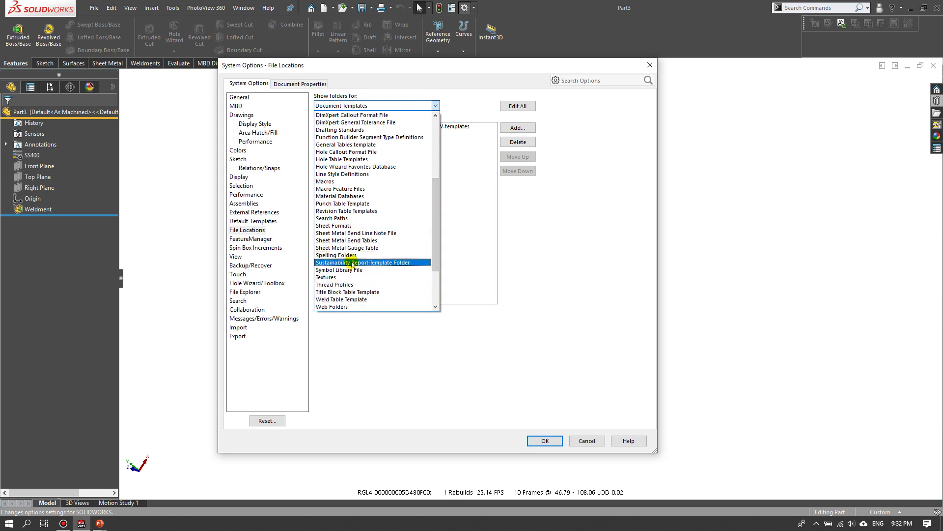
left_click(429, 234)
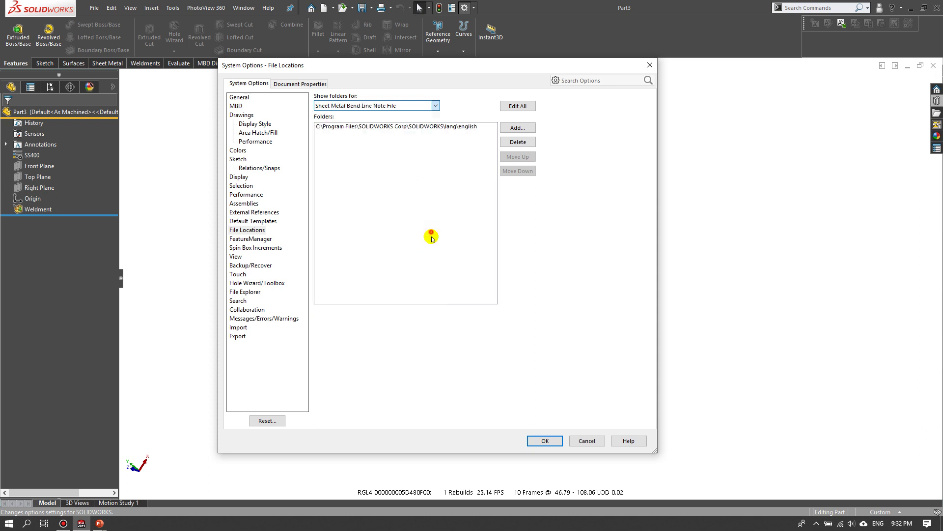
left_click(436, 106)
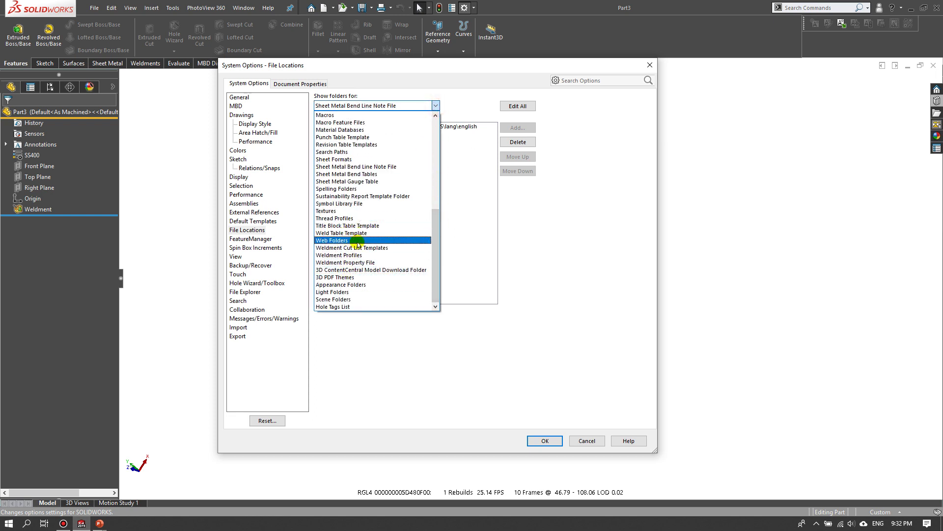
left_click(356, 256)
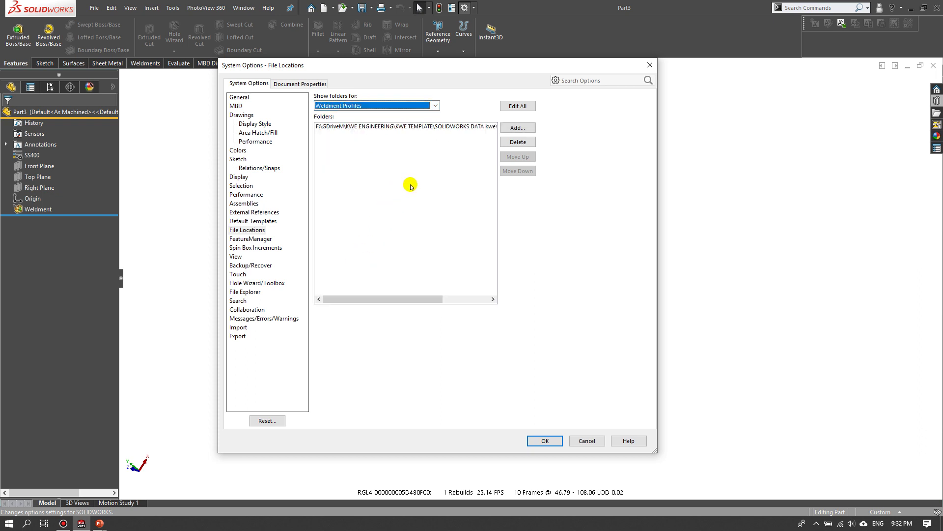
Add the Desktop folder as a Weldment Profiles location and accept the search path change
left_click(518, 128)
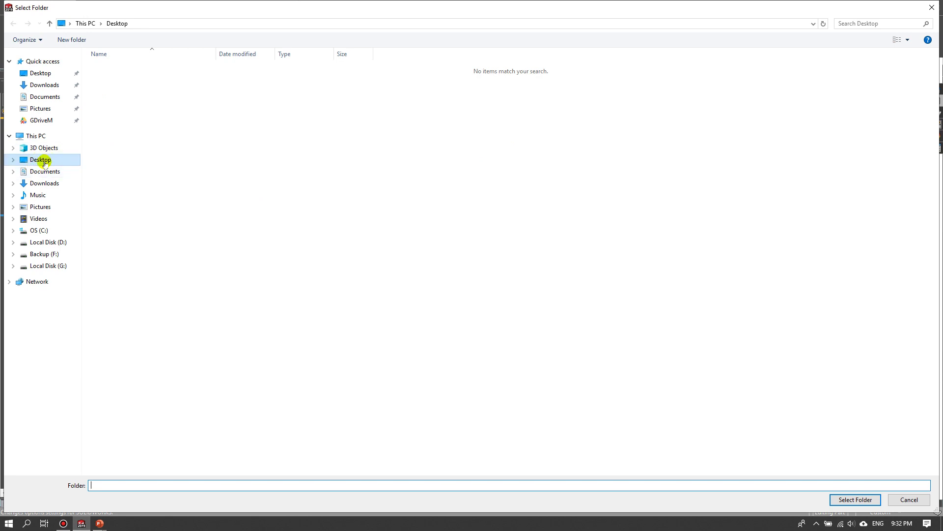
left_click(847, 501)
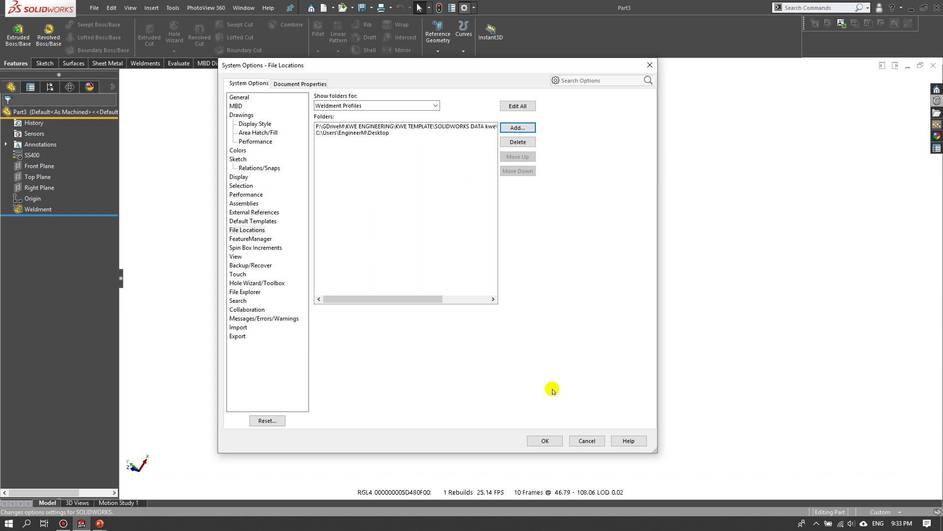
left_click(545, 441)
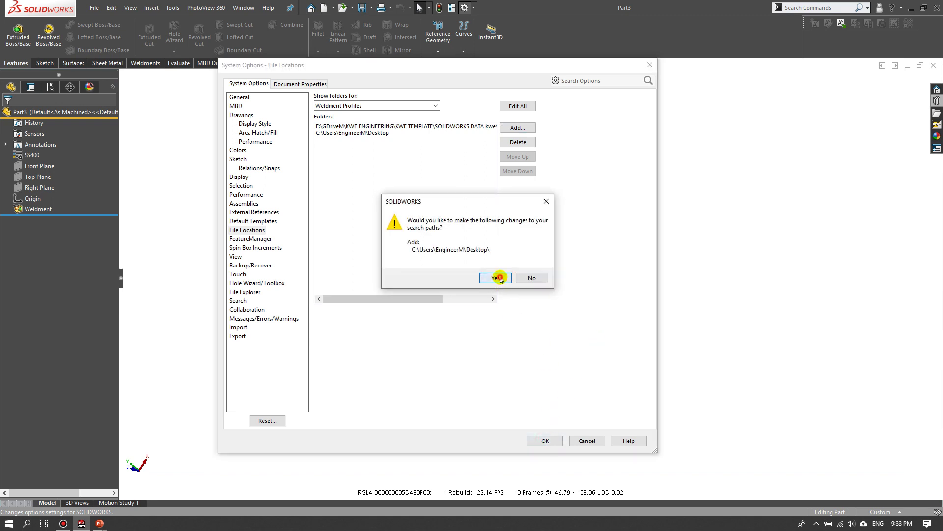
left_click(552, 276)
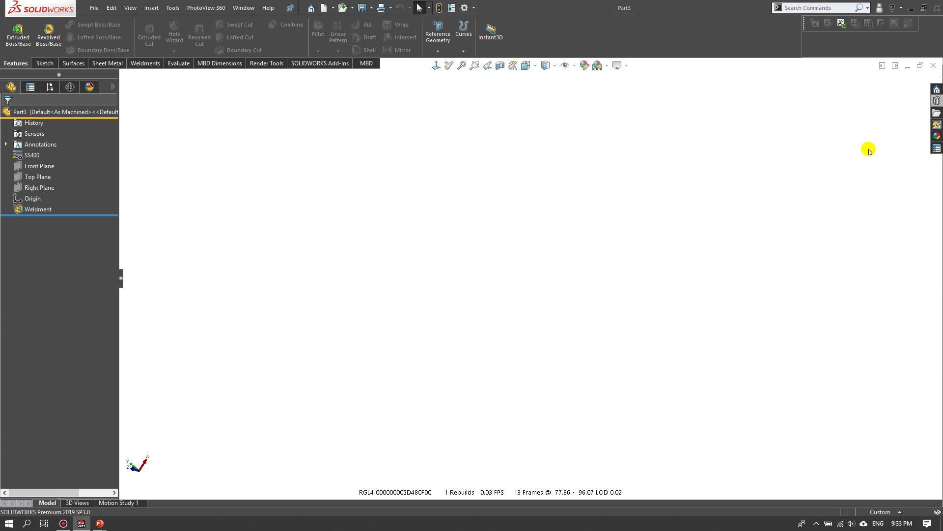
Open the Weldments folder of SOLIDWORKS Content in the Design Library
left_click(937, 101)
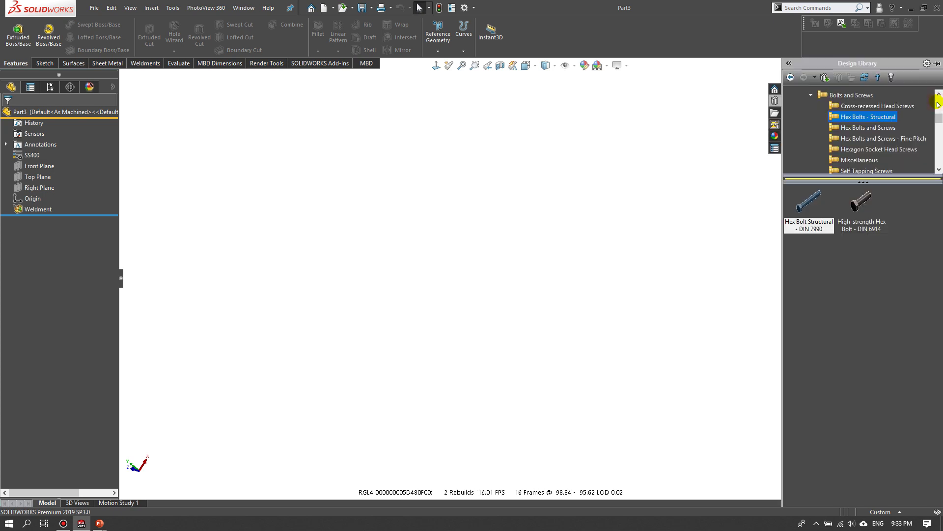
left_click_drag(940, 118, 939, 101)
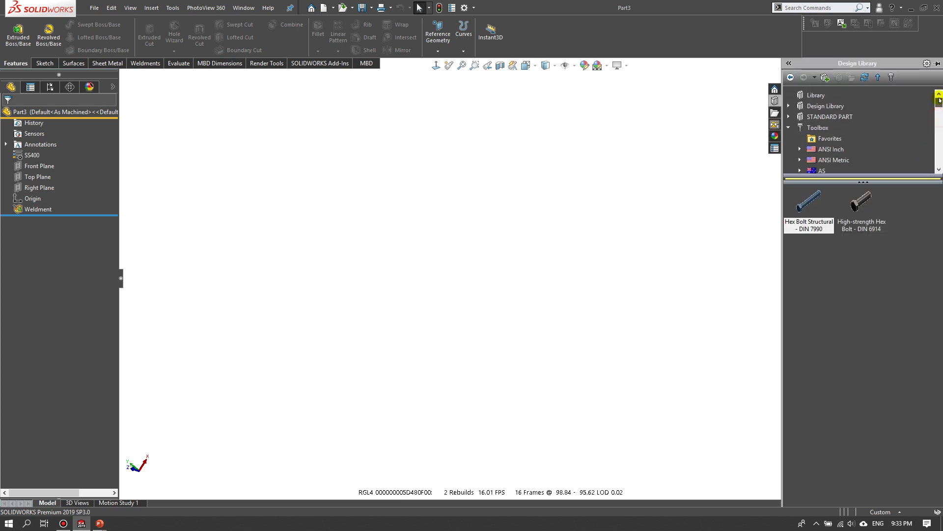
left_click(790, 129)
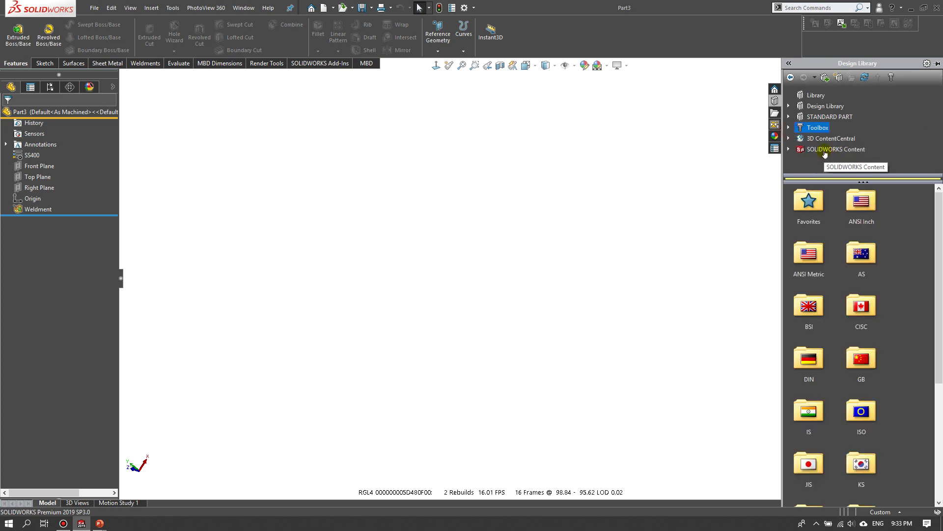
left_click(825, 152)
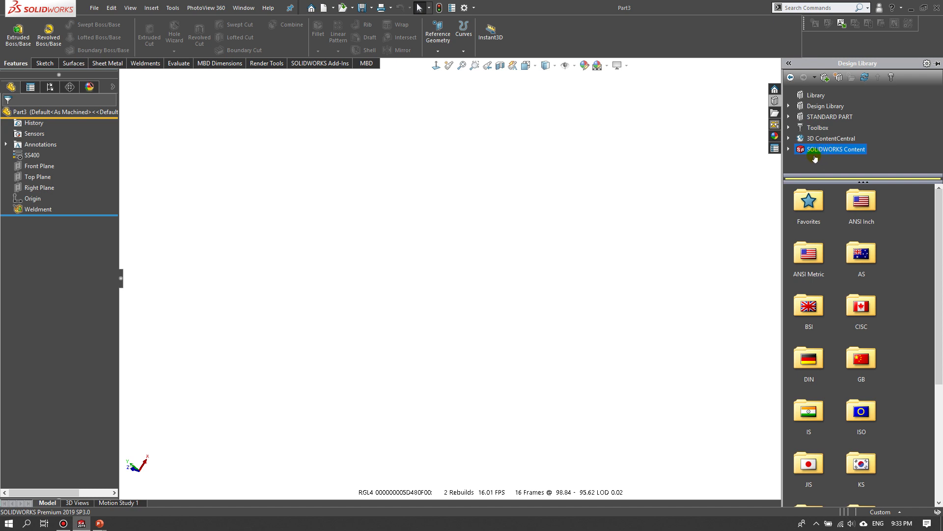
left_click(792, 156)
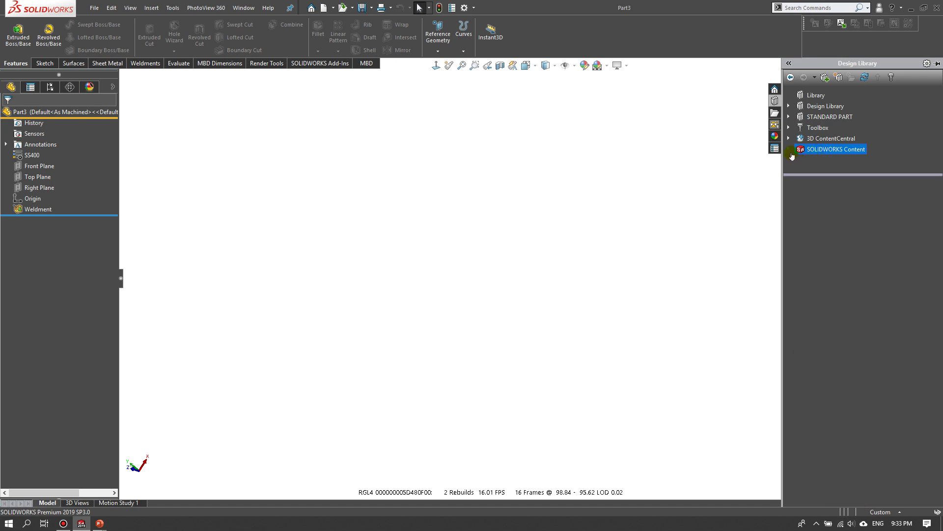
left_click(790, 153)
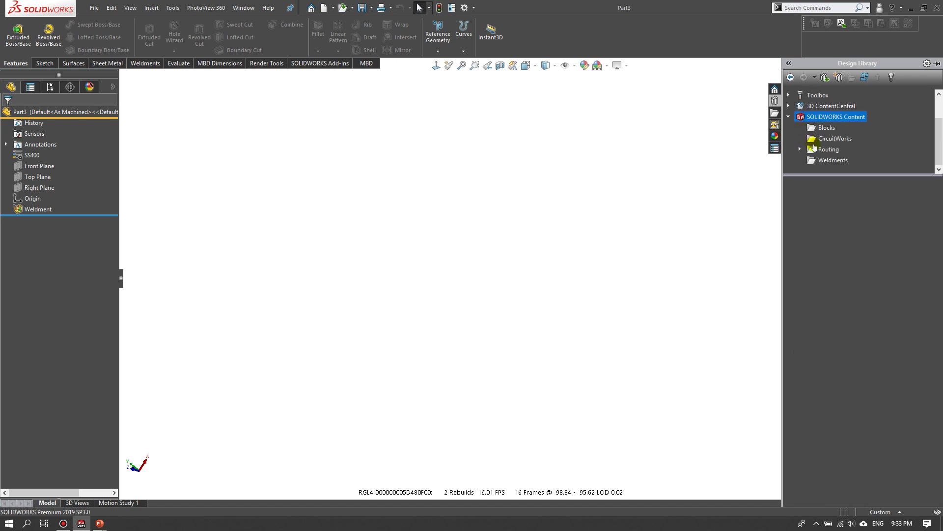
left_click(820, 164)
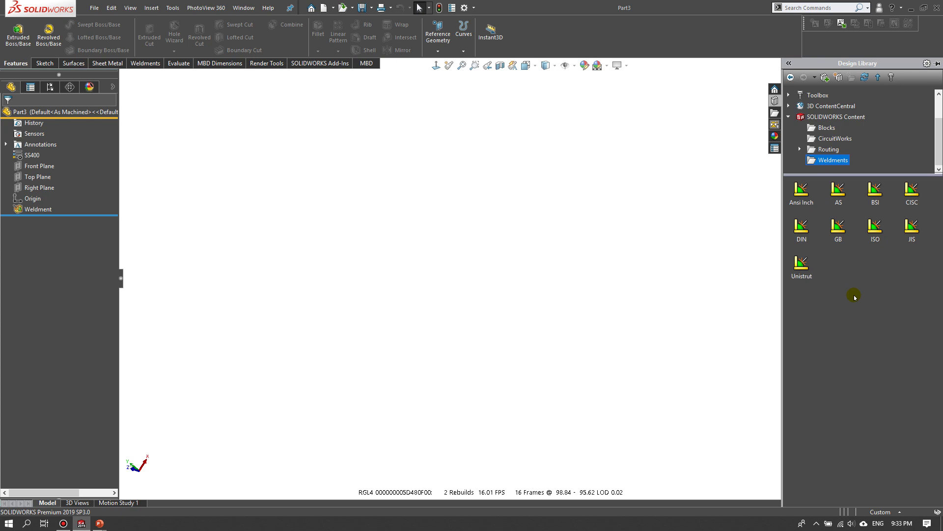
Download the JIS weldment profiles ZIP file to the Desktop folder
left_click(912, 233)
left_click(912, 230, "ctrl")
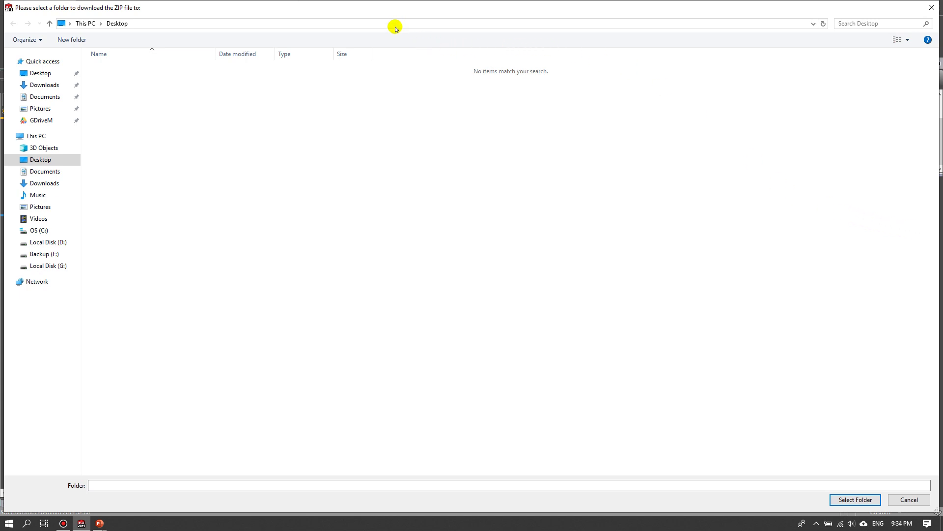
left_click_drag(401, 10, 192, 13)
double_click(180, 9)
left_click(858, 499)
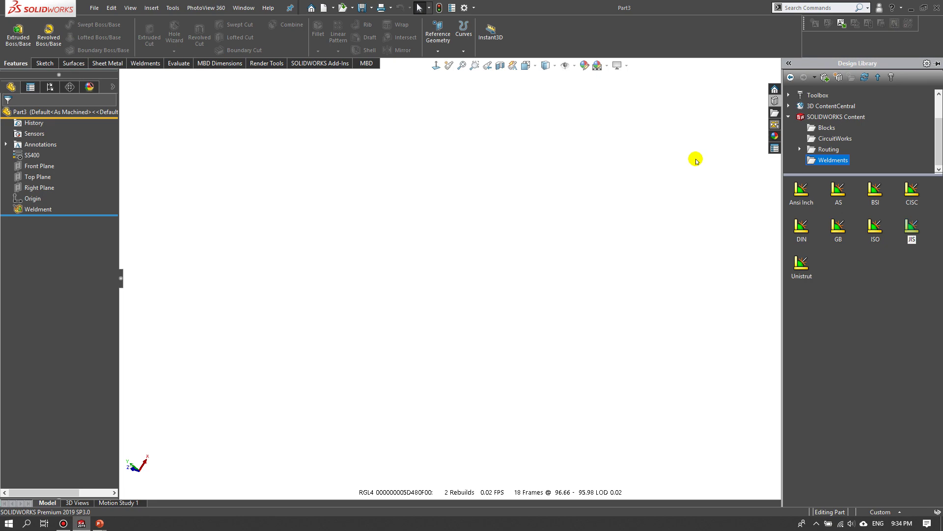
Exit the slide show, go to the Windows desktop and extract the JIS archive into its own JIS folder
left_click(912, 8)
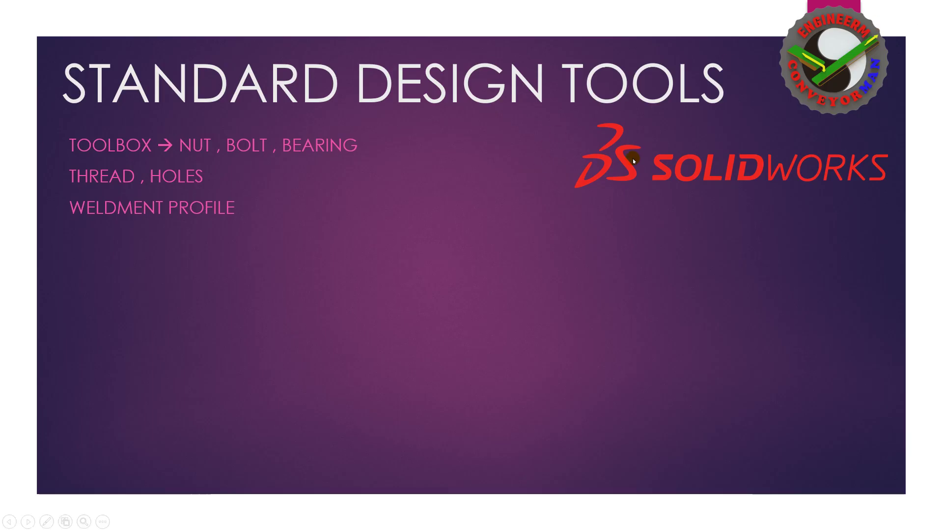
left_click(589, 198)
left_click(591, 198)
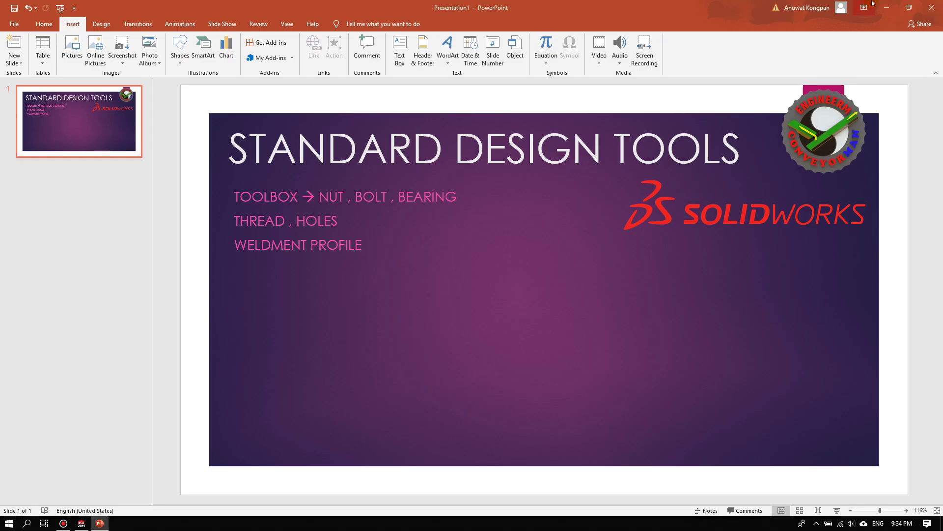
left_click(888, 8)
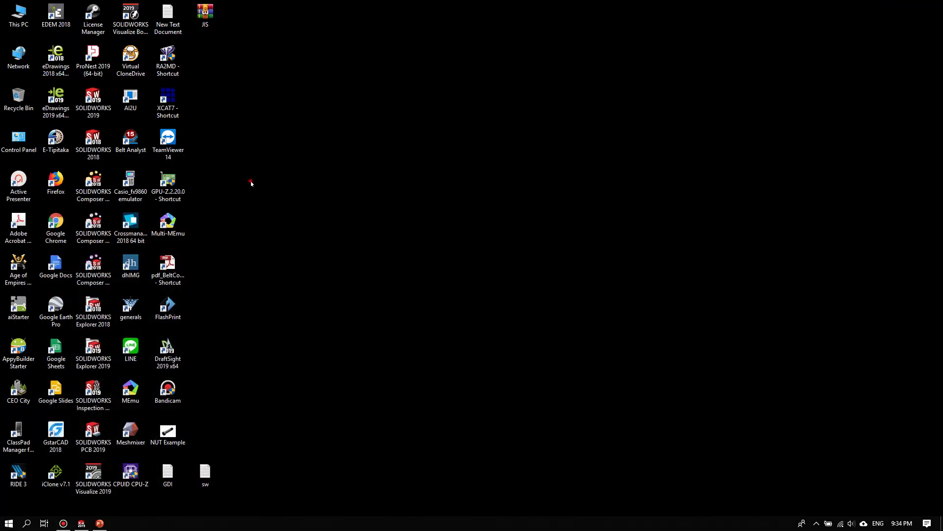
right_click(205, 13)
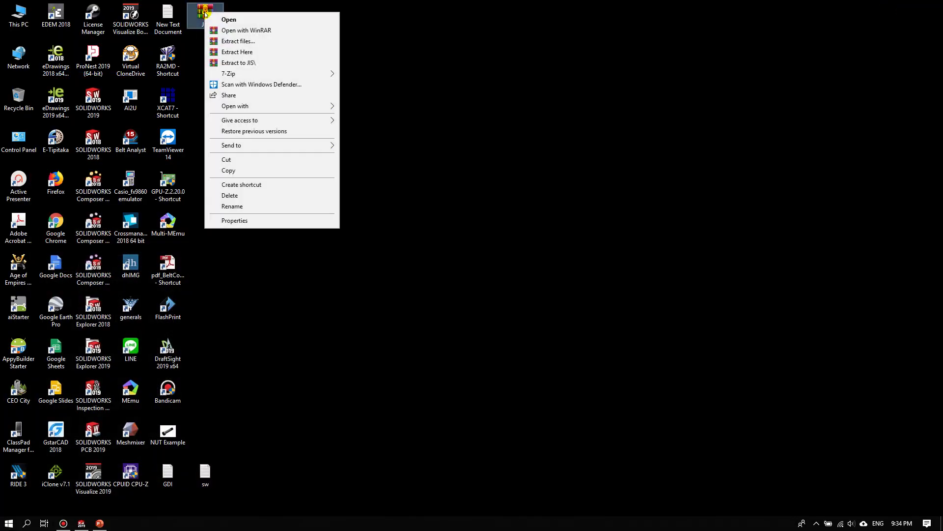
left_click(233, 63)
left_click(264, 102)
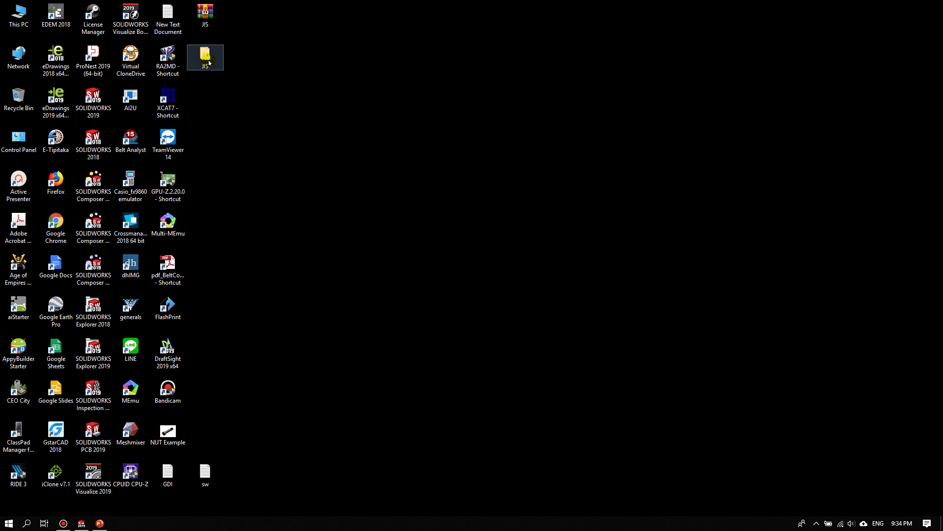
Check the profile files in the I Section subfolder of the extracted JIS folder, close it and return to SOLIDWORKS
double_click(205, 57)
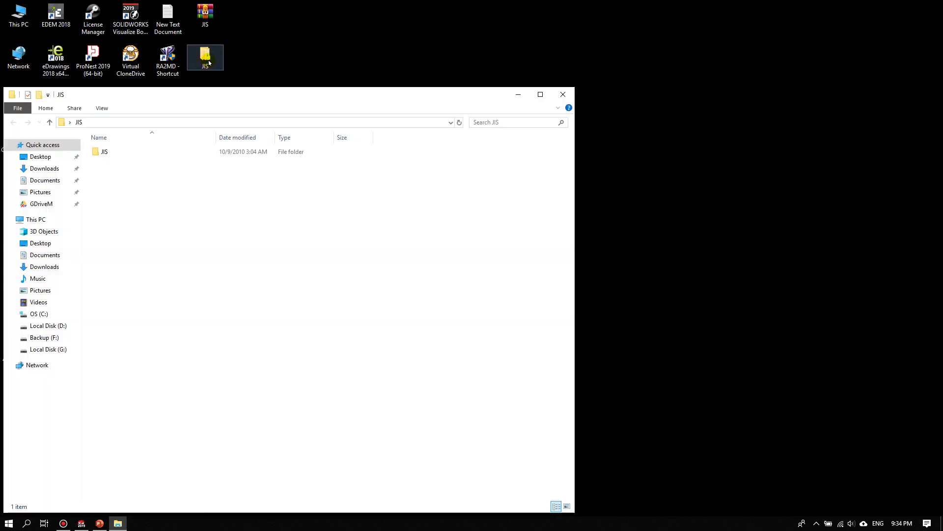
double_click(128, 153)
left_click(120, 172)
double_click(120, 172)
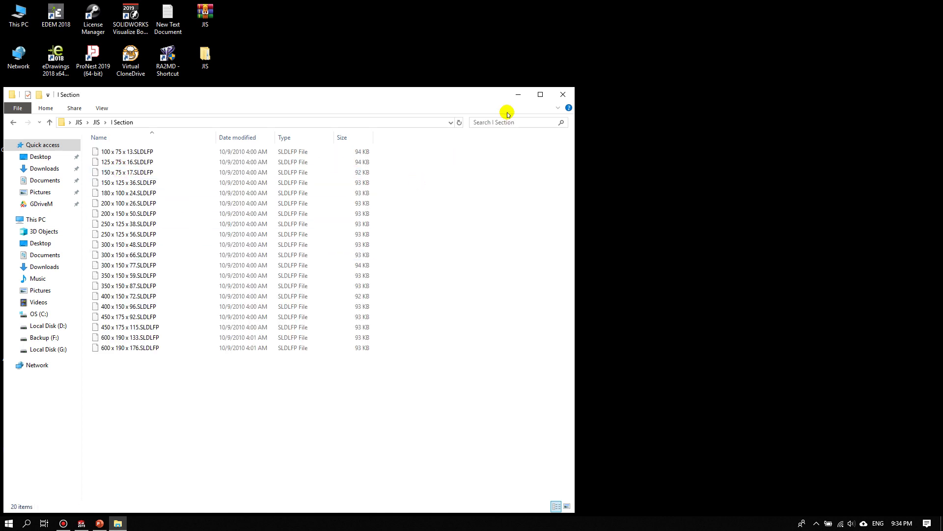
left_click(563, 98)
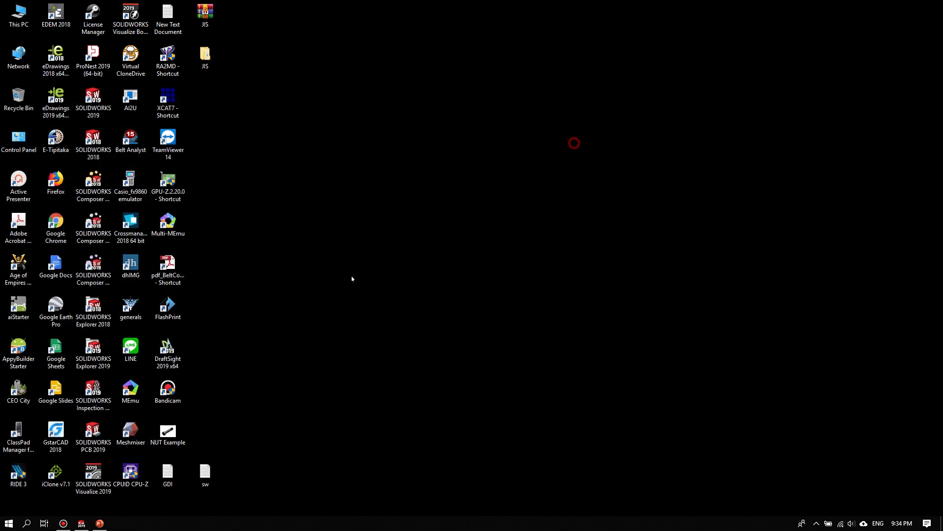
left_click(82, 523)
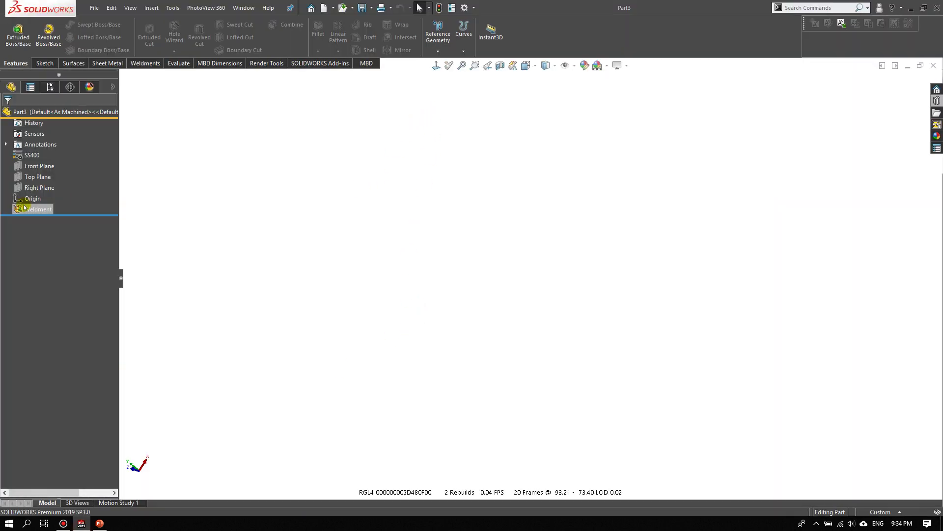
Start a sketch on the Top Plane and draw a center rectangle about 444 by 176 mm from the origin
left_click(35, 176)
right_click(35, 176)
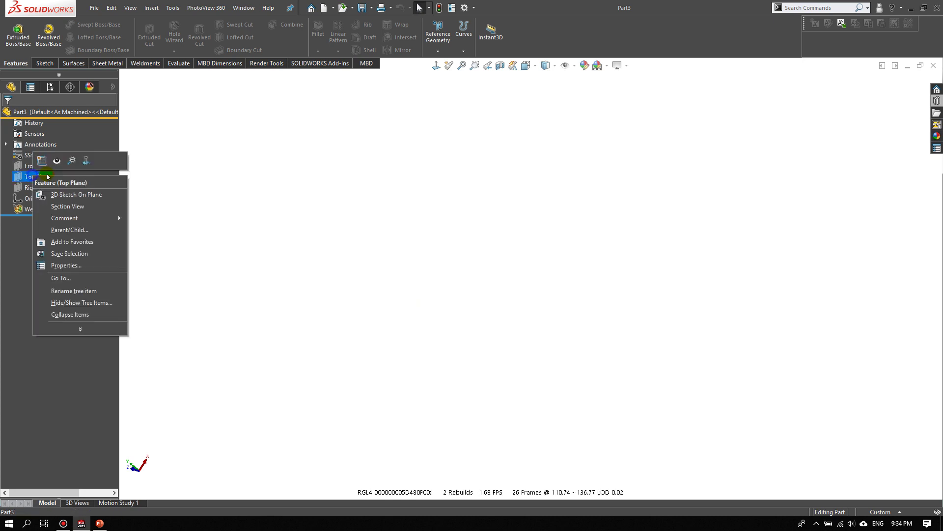
left_click(44, 168)
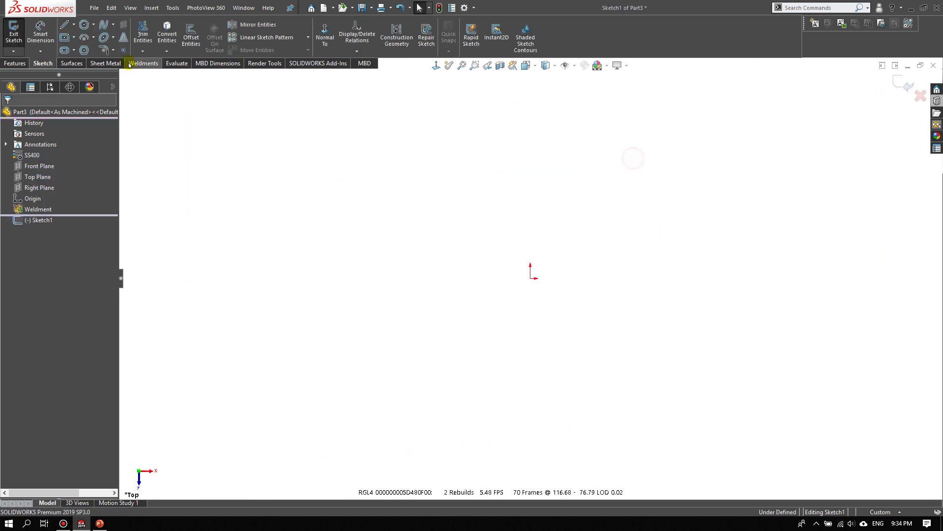
left_click(66, 40)
left_click_drag(529, 277, 326, 361)
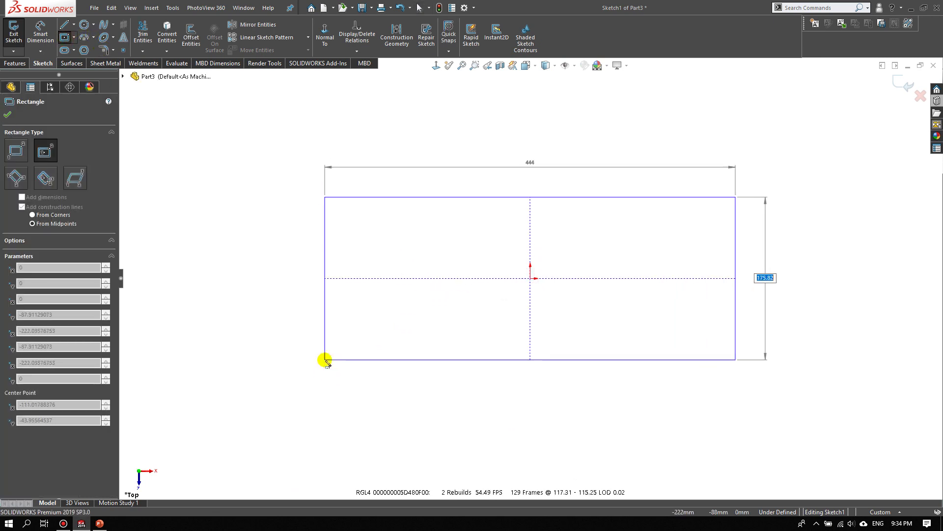
Set the rectangle's height to 250 mm and its width to 500 mm, and finish the Rectangle command
type("2")
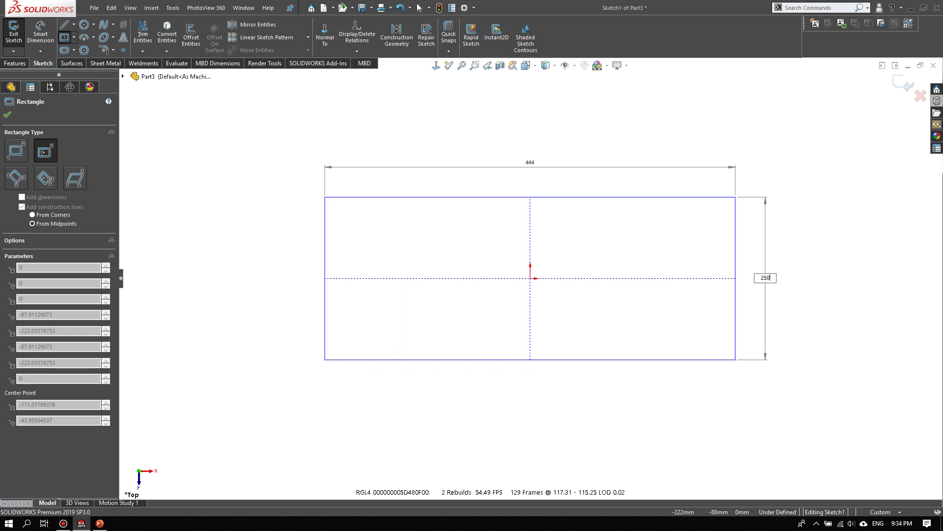
type("500")
key("Return")
type("5")
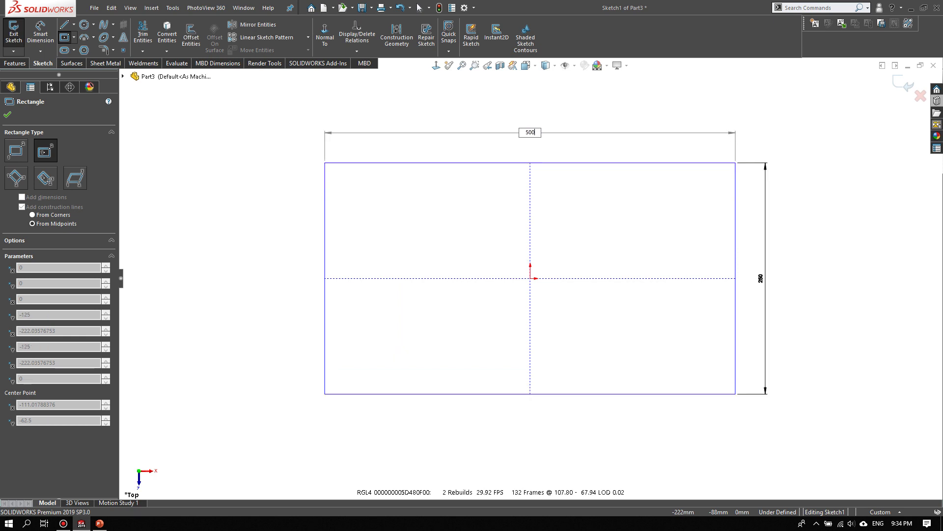
type("00")
key("Return")
right_click(444, 251)
left_click(475, 258)
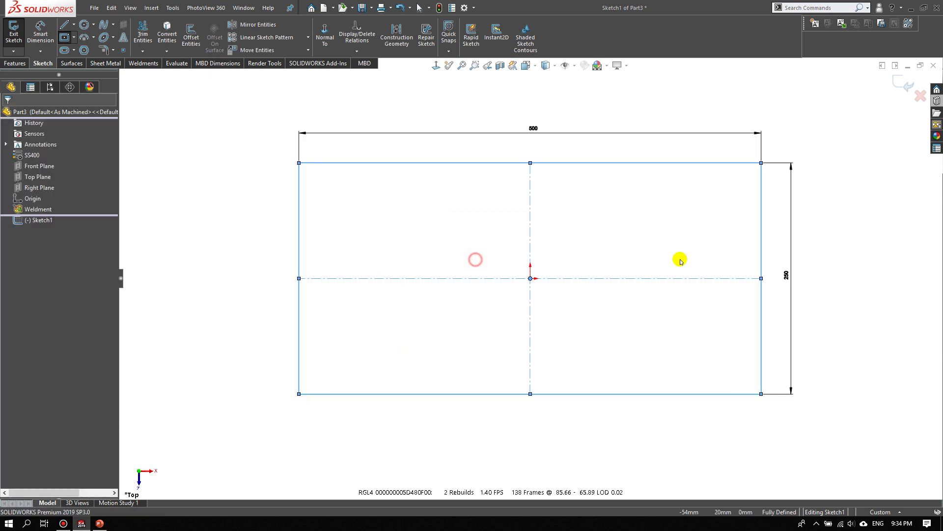
Convert the rectangle's vertical centerline from construction geometry into a solid sketch line
left_click(530, 215)
left_click(573, 187)
left_click(588, 233)
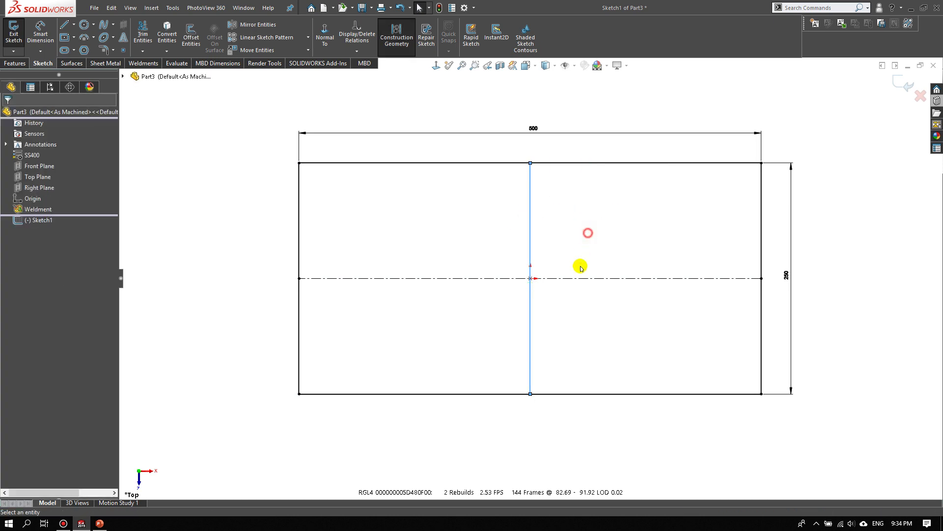
Reposition the 250 mm and 500 mm dimensions beside the rectangle and exit the sketch
left_click_drag(791, 275, 804, 276)
left_click(622, 159)
left_click(538, 135)
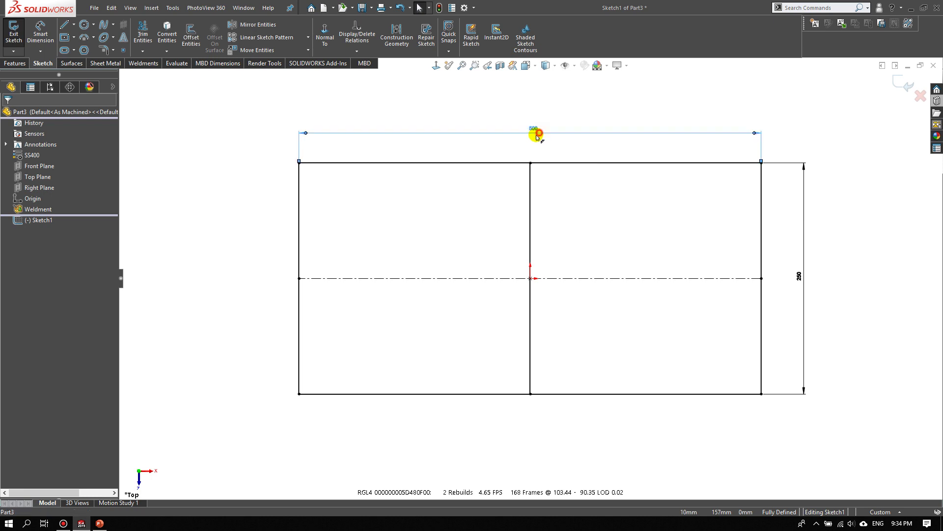
left_click_drag(538, 135, 530, 136)
left_click(792, 132)
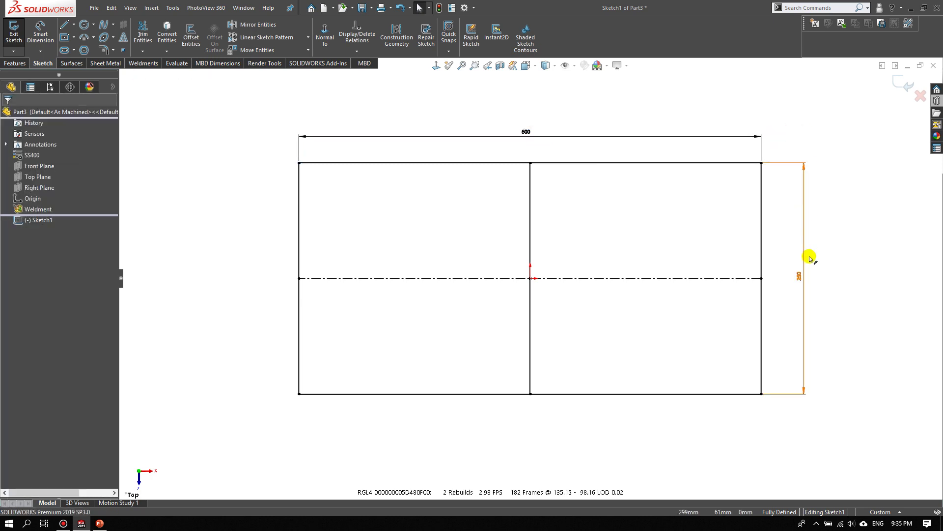
left_click(899, 84)
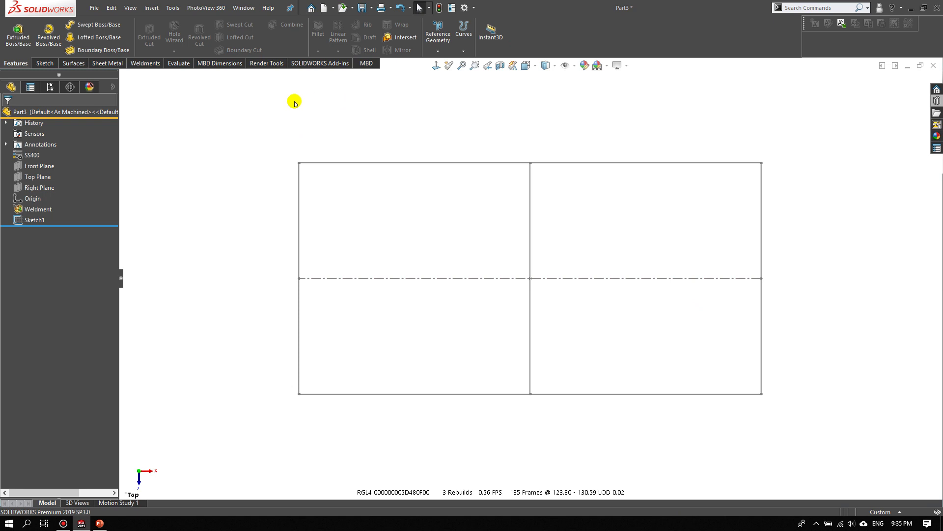
Show the weldment commands and check that Weldments is enabled in the list of available command sets
left_click(145, 65)
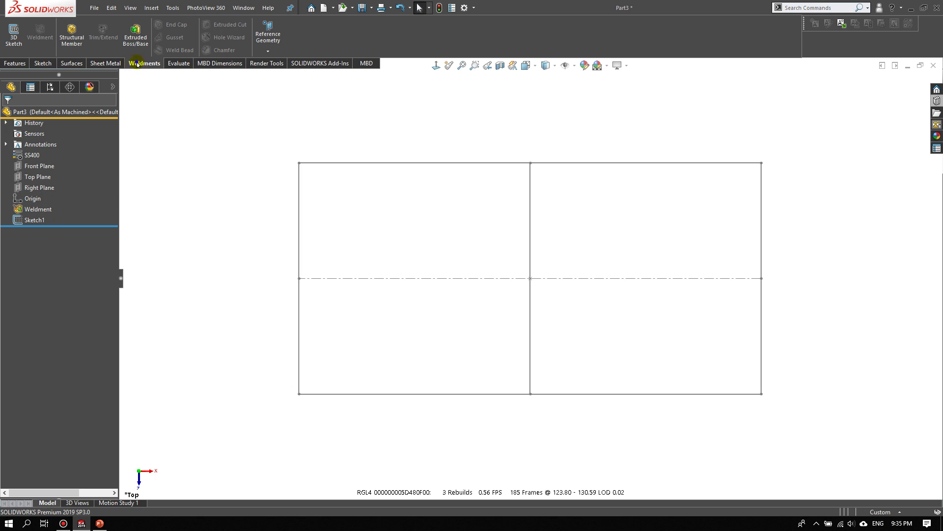
right_click(137, 64)
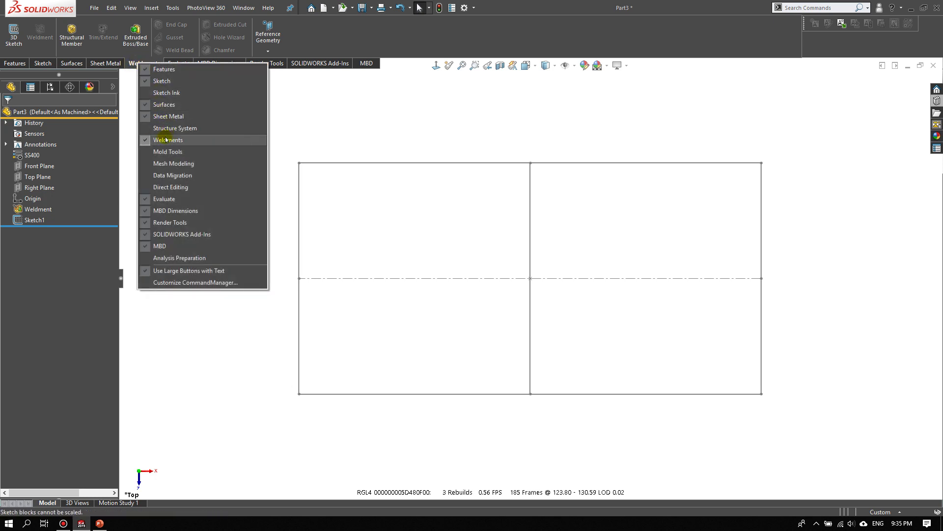
left_click(326, 118)
left_click(74, 40)
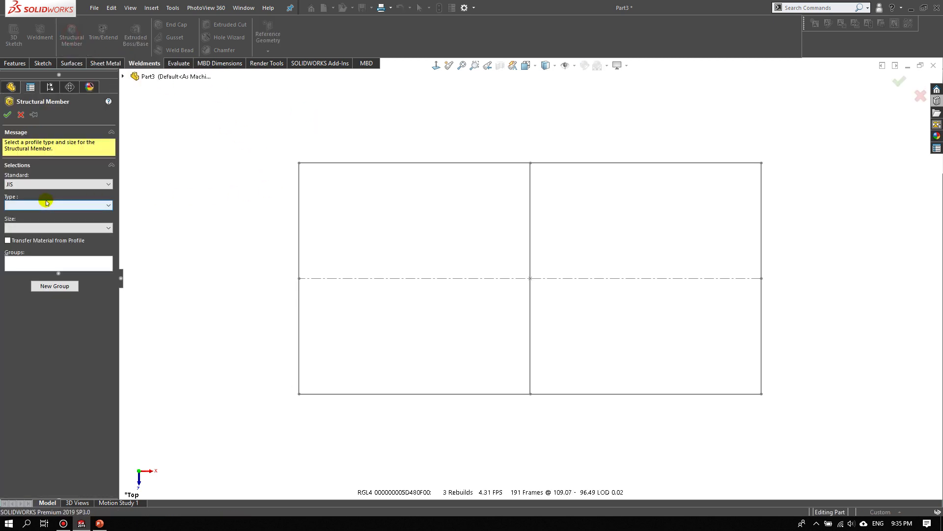
left_click(45, 184)
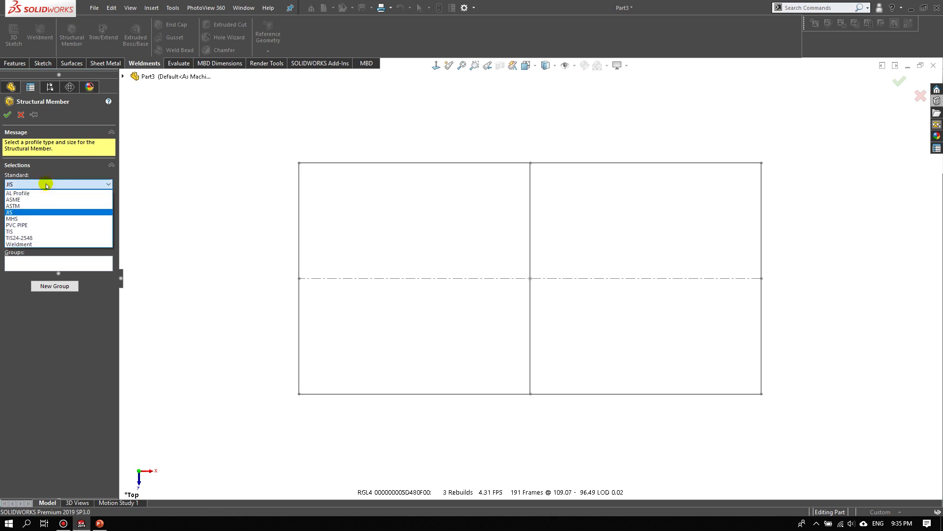
left_click(40, 213)
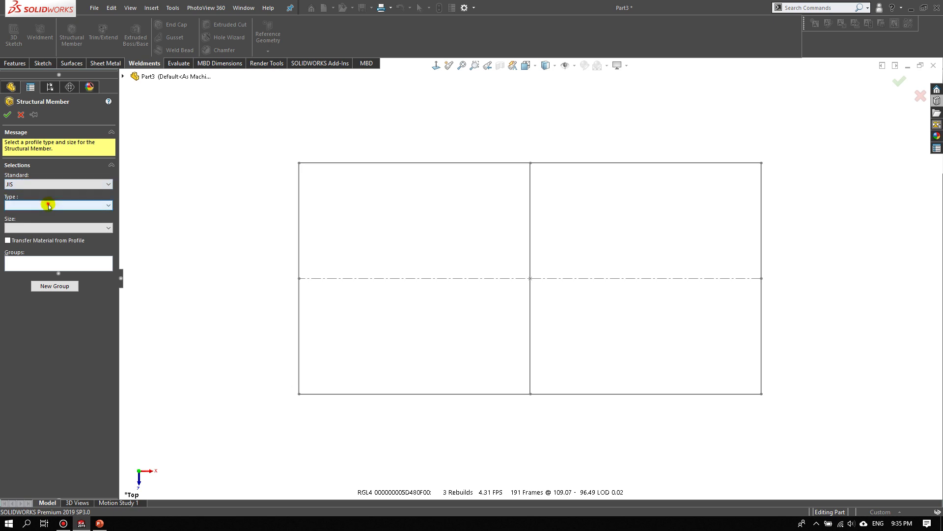
left_click(36, 227)
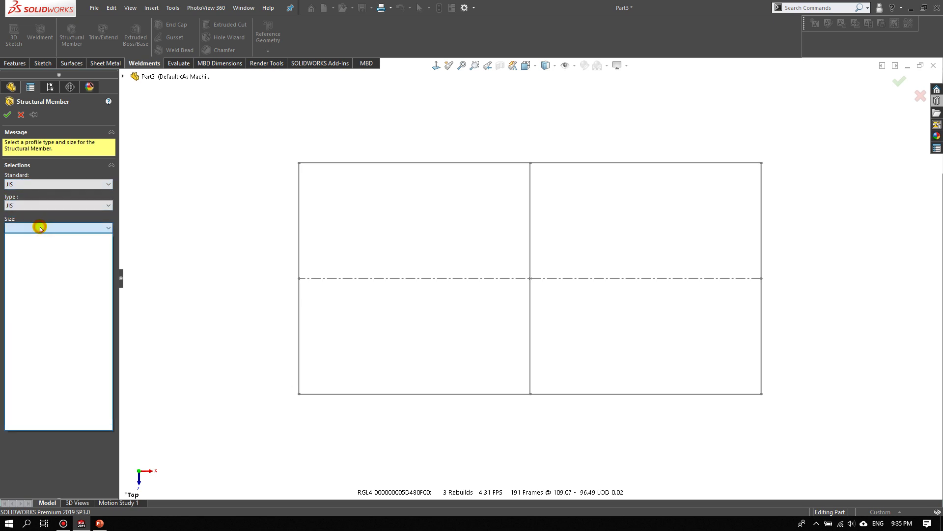
left_click(139, 231)
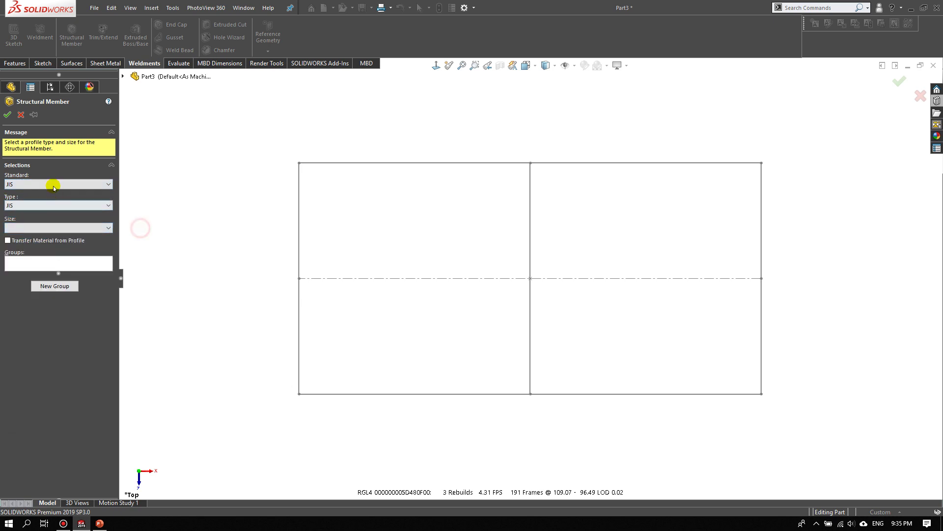
left_click(53, 184)
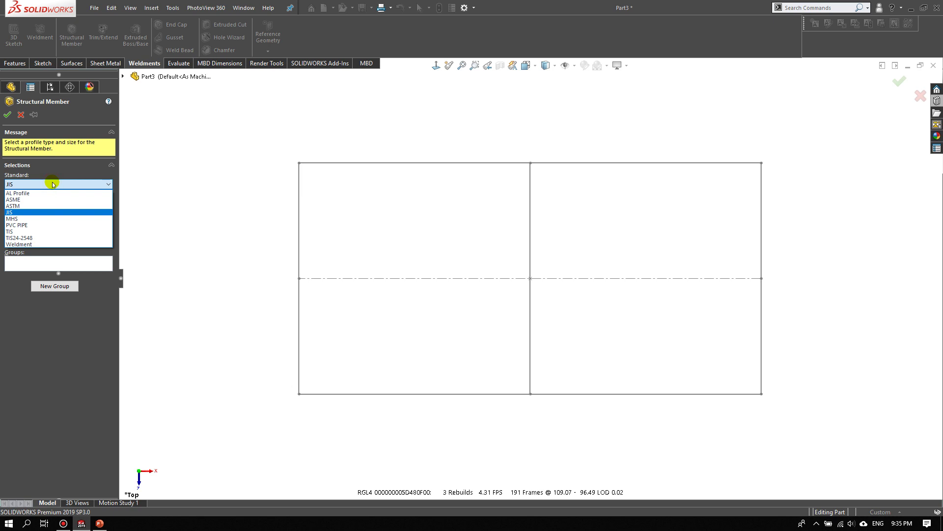
left_click(51, 212)
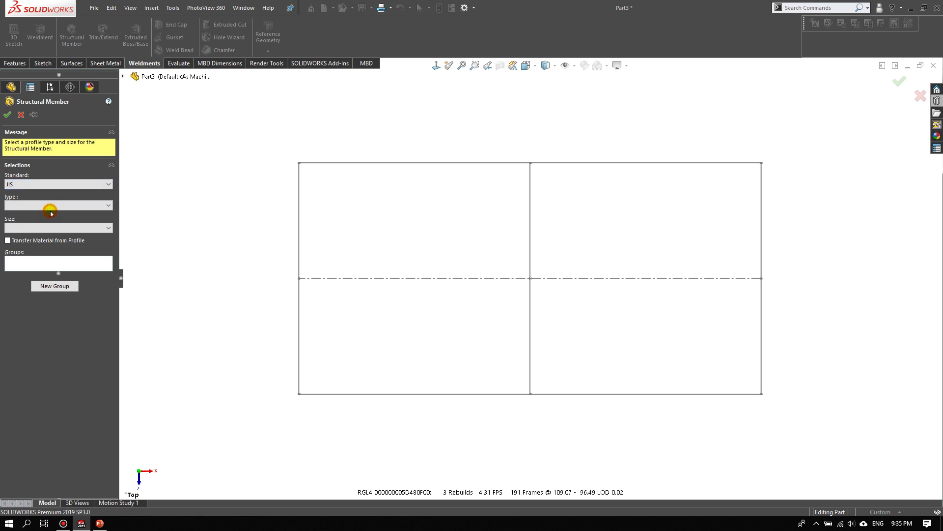
left_click(51, 205)
left_click(33, 214)
left_click(47, 228)
left_click(223, 225)
left_click(21, 115)
Go to the Windows desktop and create a new folder named Weldment
left_click(914, 7)
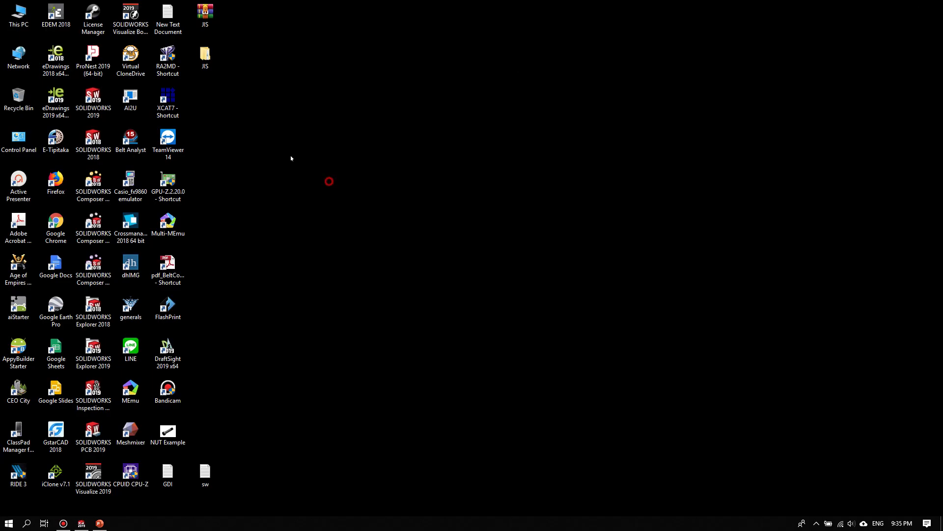
right_click(261, 125)
mouse_move(312, 233)
left_click(403, 229)
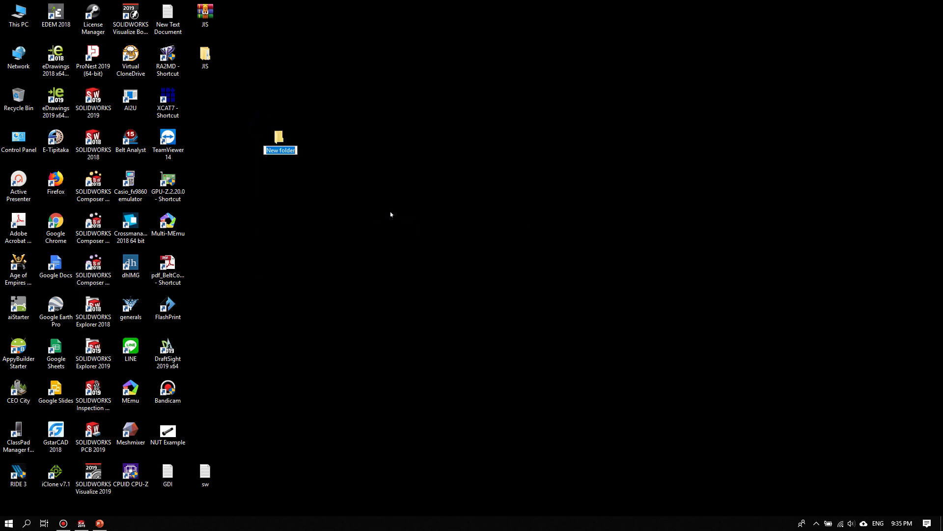
type("Weldment")
left_click(379, 225)
Move the extracted JIS folder into the Weldment folder on the desktop
left_click(240, 98)
mouse_move(204, 57)
left_mouse_down()
mouse_move(281, 147)
mouse_move(206, 54)
left_mouse_up()
left_click(252, 176)
left_click(325, 118)
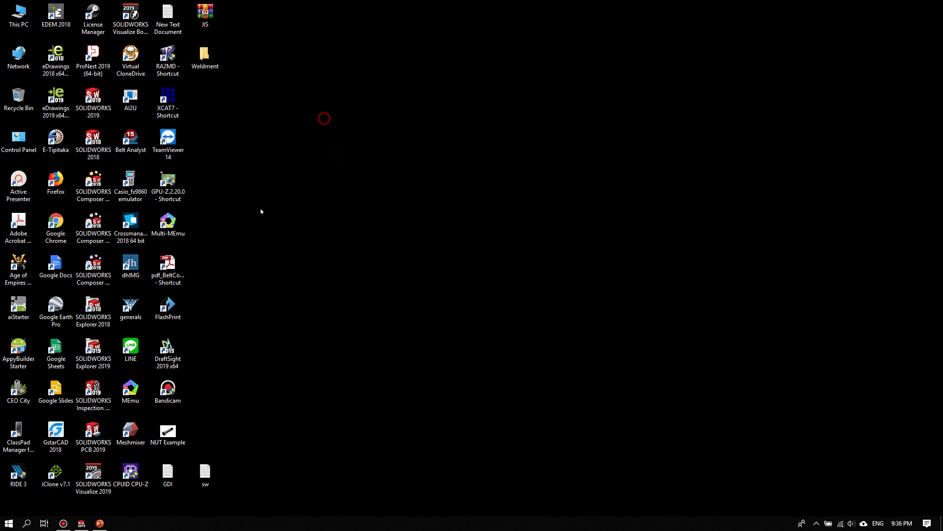
Switch back to SOLIDWORKS, start a Structural Member with the JIS standard and review its available profile types
left_click(82, 522)
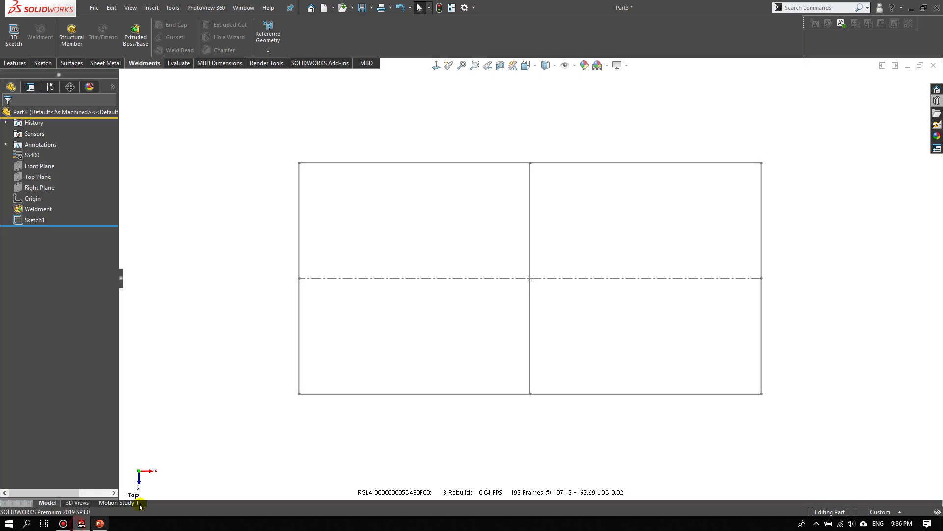
left_click(72, 34)
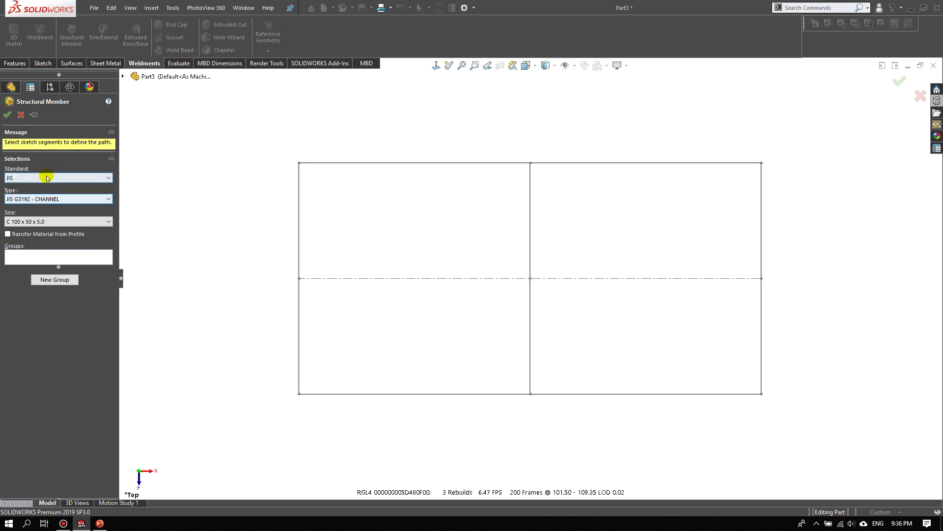
left_click(47, 178)
left_click(29, 206)
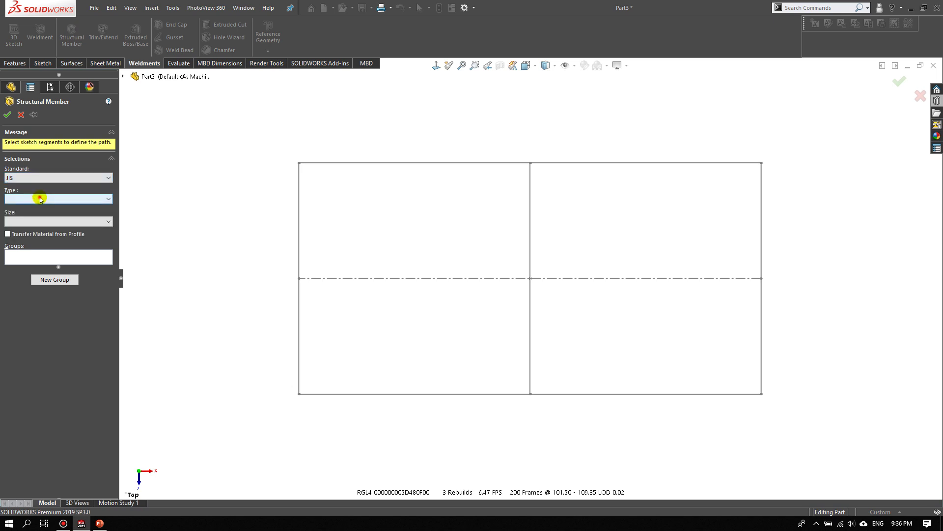
left_click(38, 198)
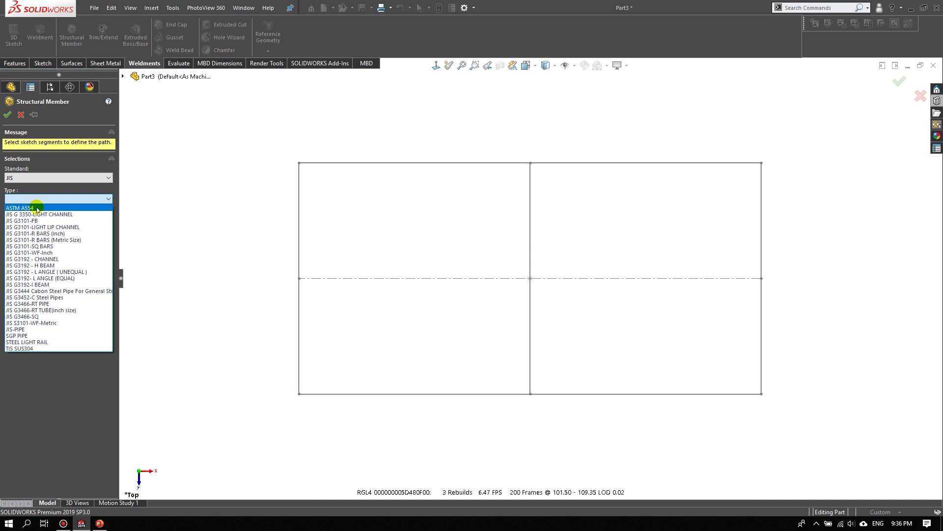
left_click(143, 211)
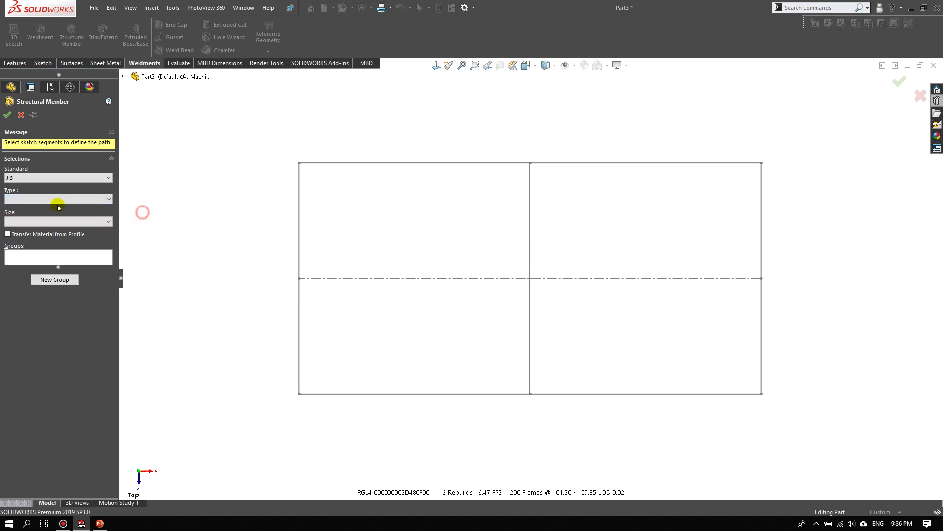
Set the structural member profile to standard JIS, type JIS G3192 - CHANNEL and size C 100 x 50 x 5.0
left_click(39, 180)
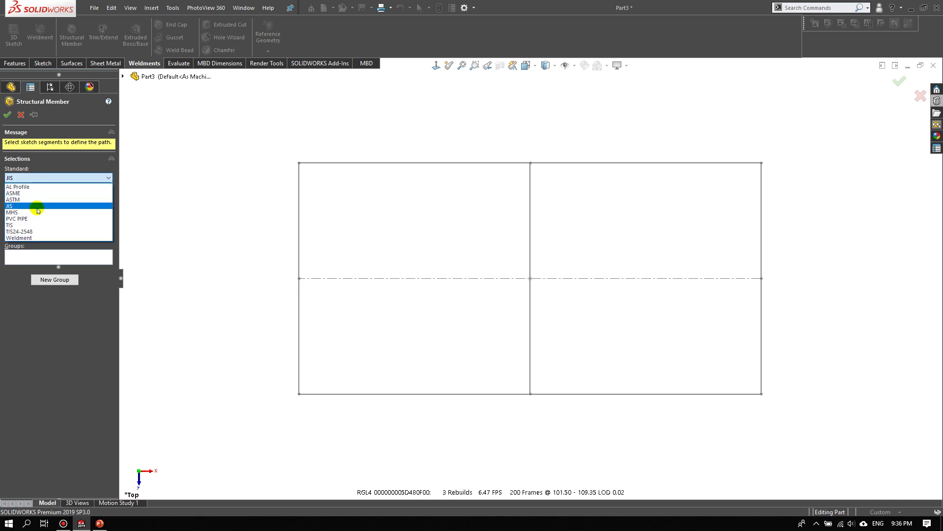
left_click(38, 206)
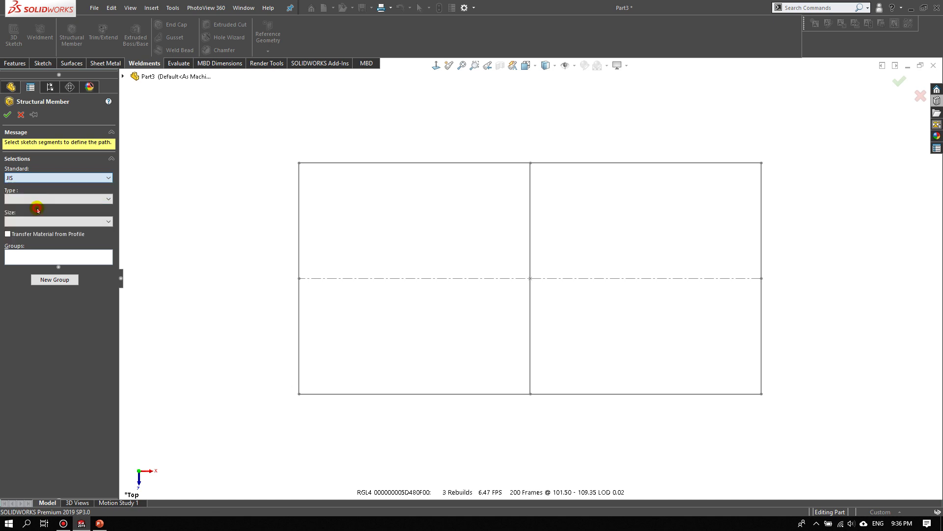
left_click(37, 199)
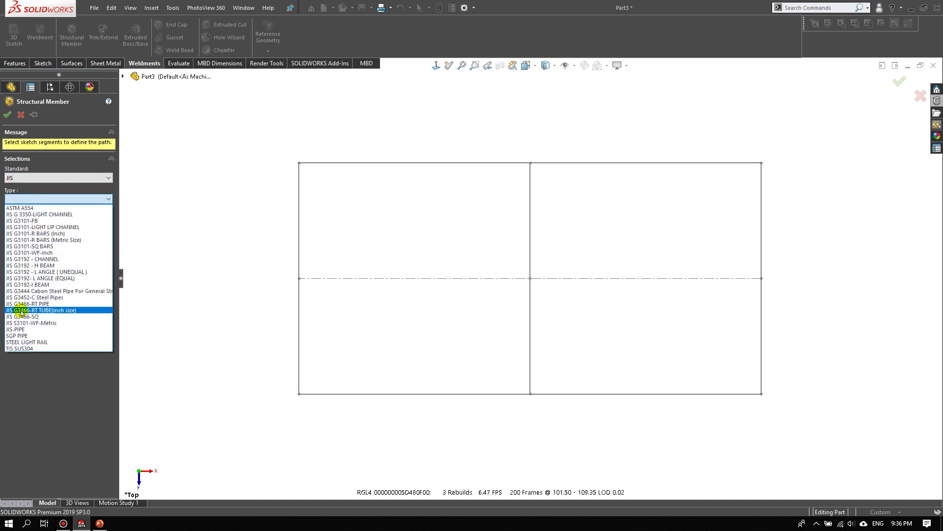
left_click(44, 259)
left_click(46, 222)
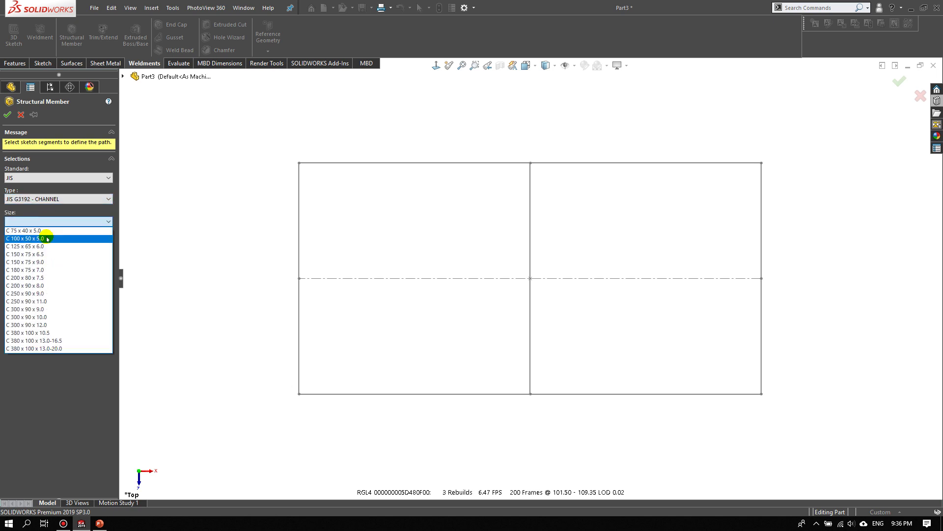
left_click(46, 238)
Assign the channel to the rectangle's two short sides as the first group and its two long sides as a second group
left_click(299, 217)
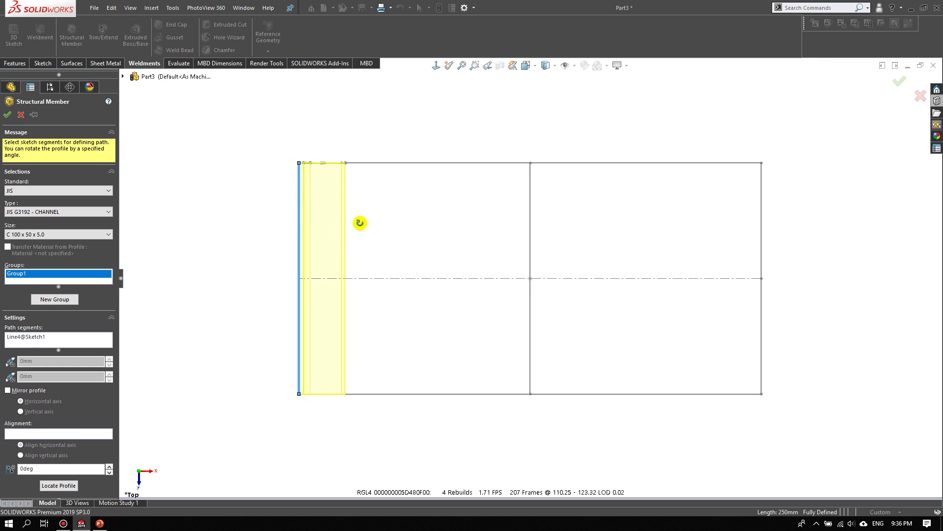
middle_click_drag(362, 219, 356, 83)
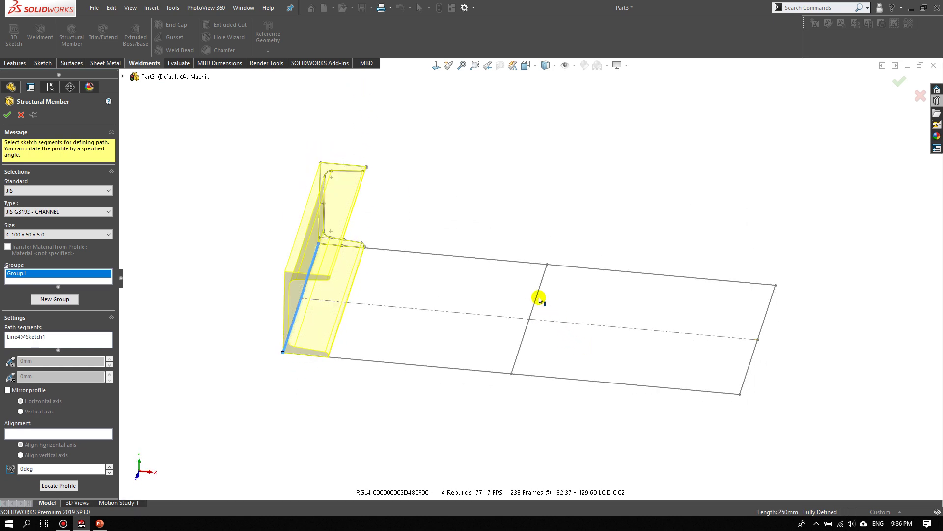
left_click(761, 324)
left_click(50, 299)
left_click(469, 259)
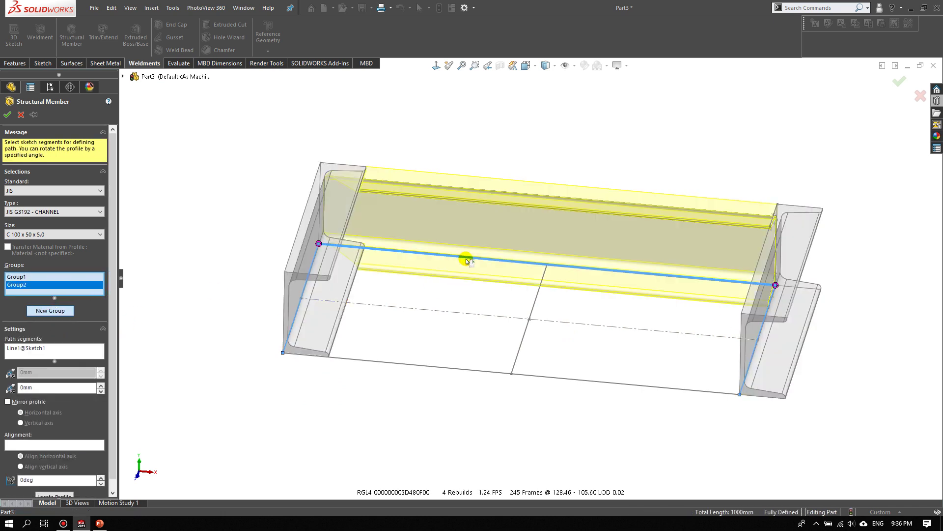
left_click(376, 363)
scroll(462, 314, "up", 2)
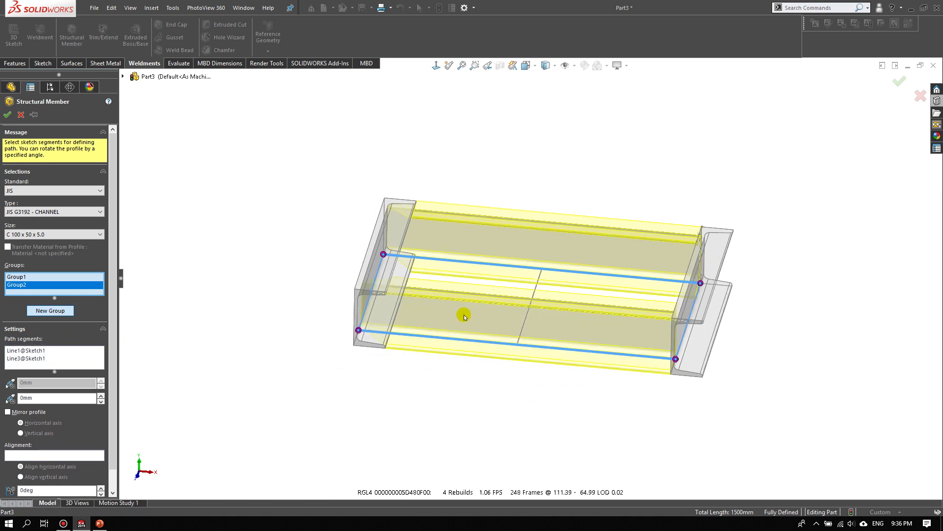
Add the middle crossline as a third group and create the structural members
left_click(53, 311)
mouse_move(455, 290)
middle_mouse_down()
mouse_move(552, 282)
mouse_move(506, 288)
mouse_move(480, 192)
mouse_move(502, 279)
middle_mouse_up()
left_click(507, 286)
left_click(8, 114)
middle_click_drag(383, 172, 722, 385)
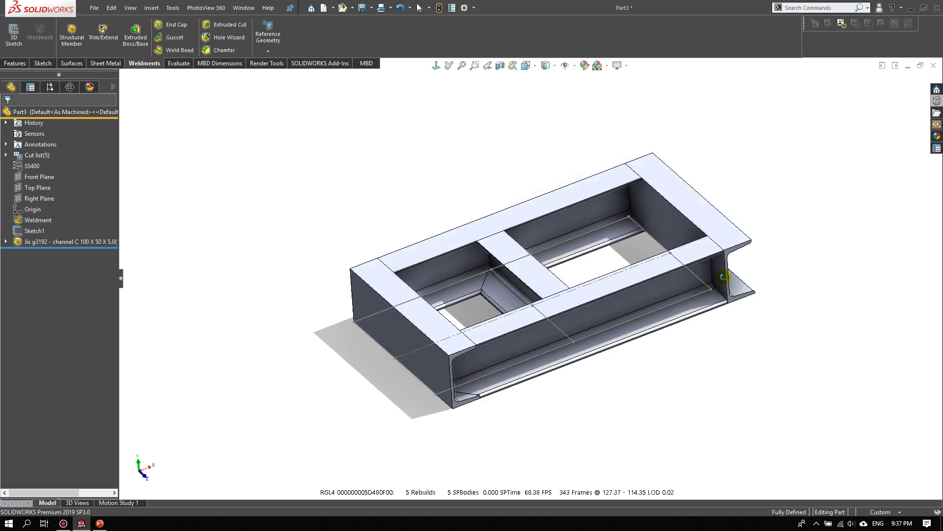
scroll(723, 302, "down", 3)
scroll(721, 288, "up", 2)
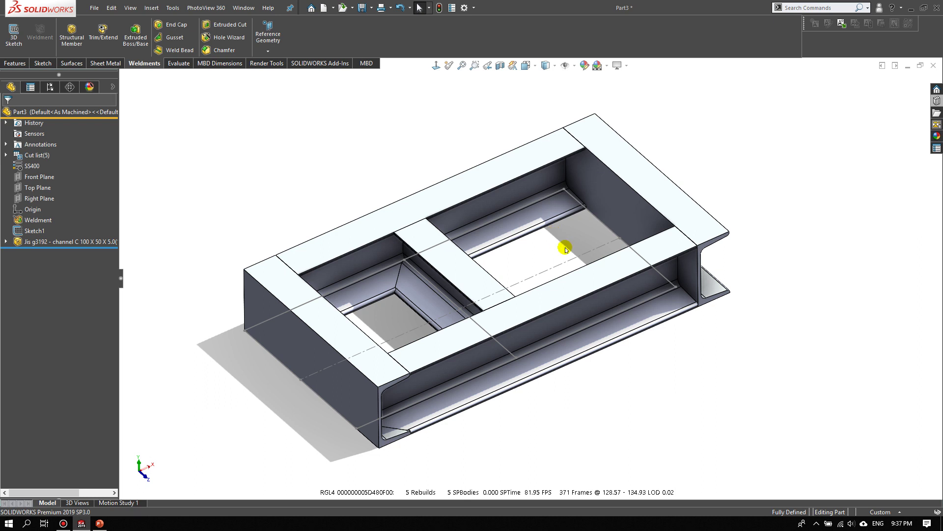
middle_click_drag(564, 236, 566, 225)
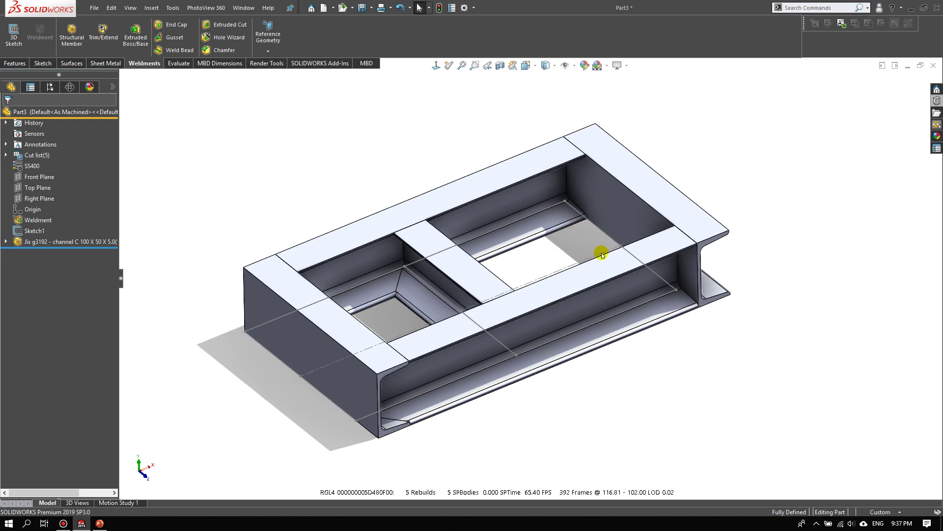